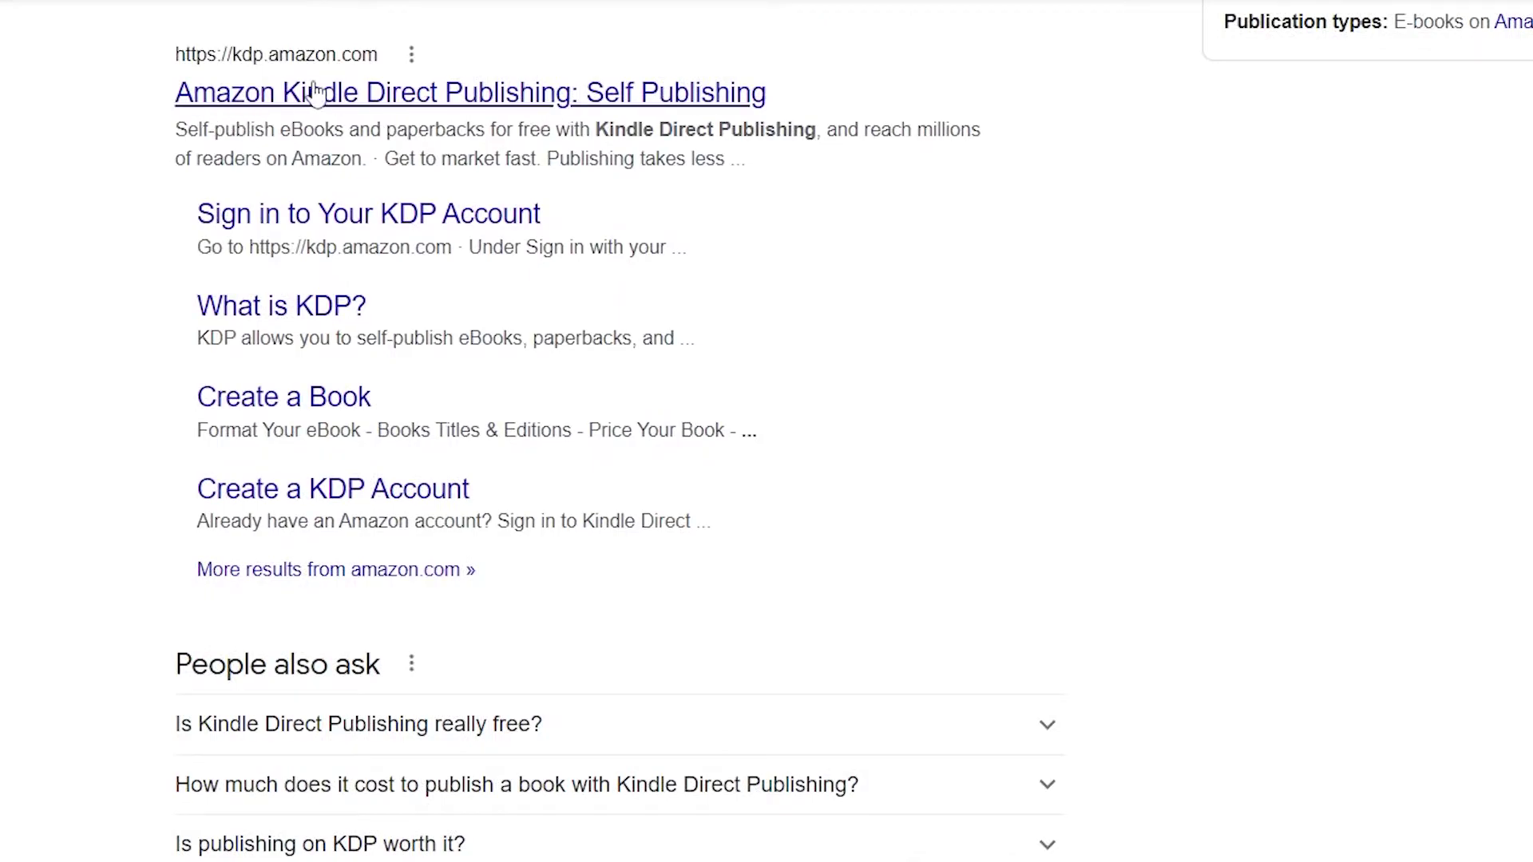
Open the Kindle Direct Publishing homepage and highlight its tagline heading
click(520, 90)
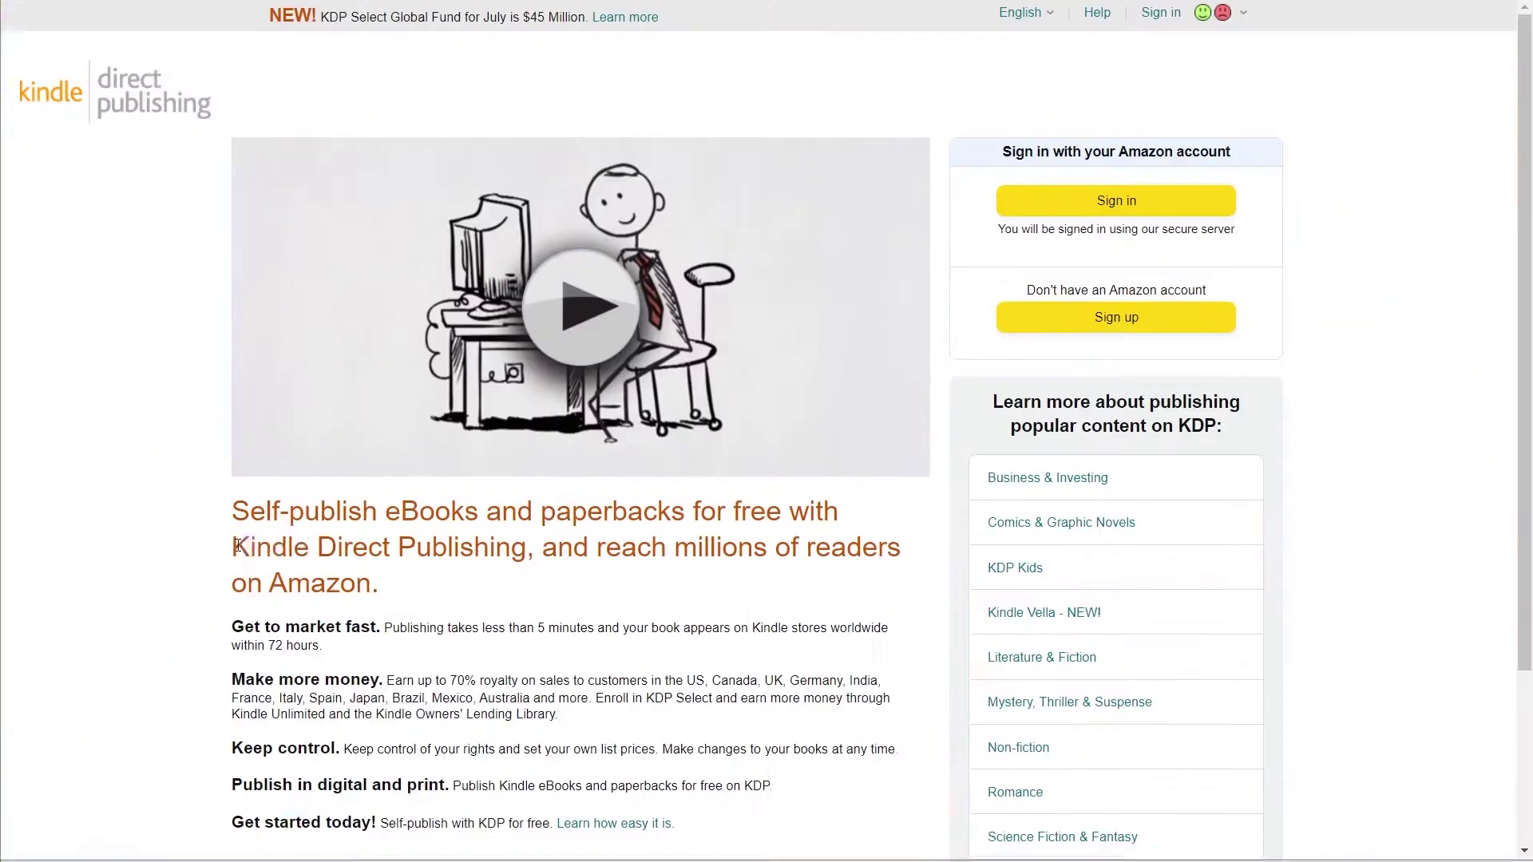
drag(237, 546, 898, 556)
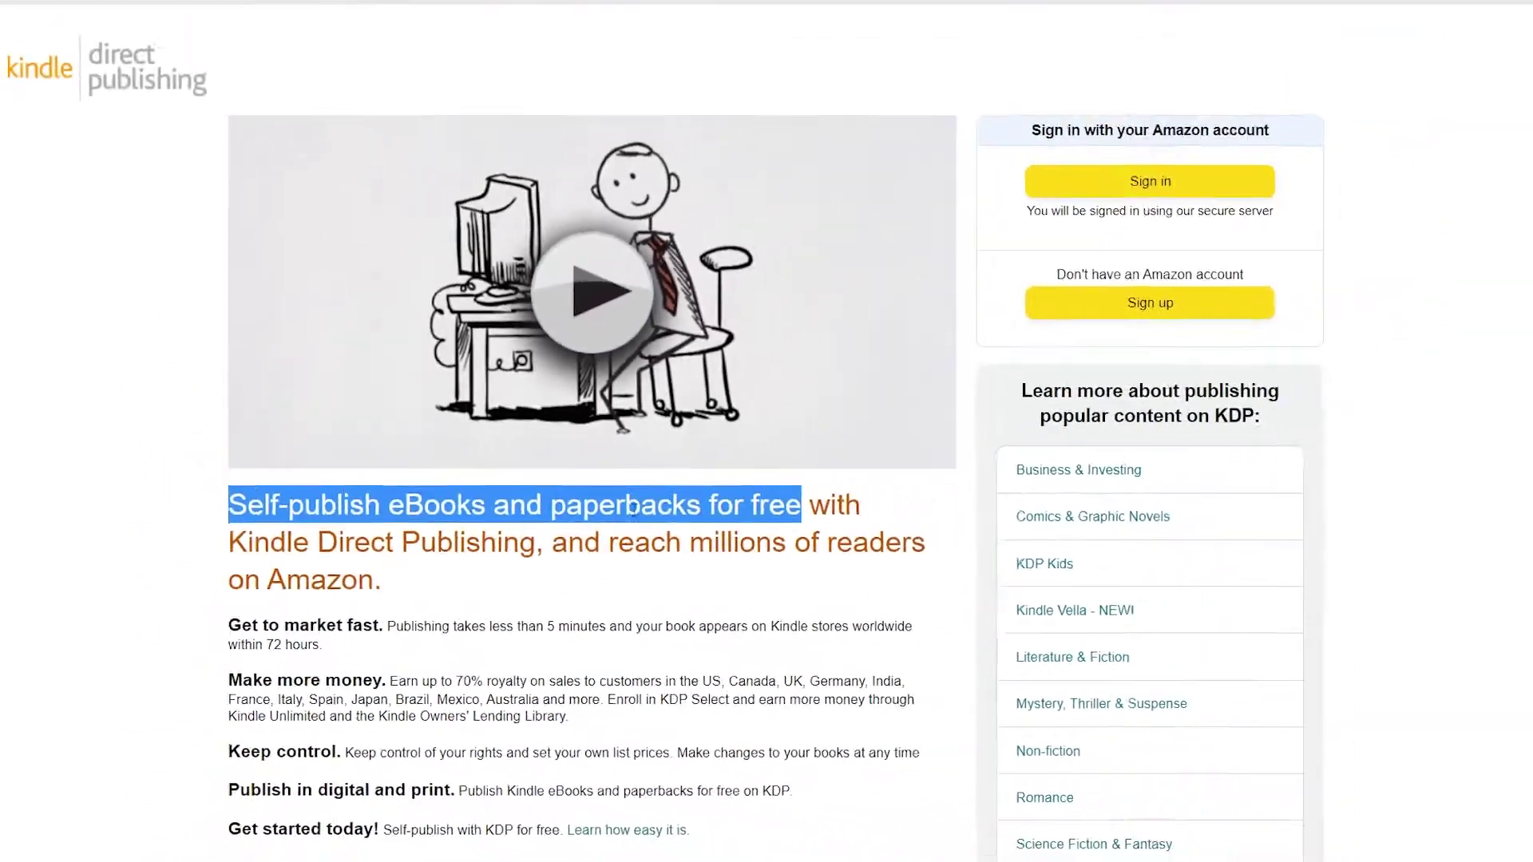
click(1197, 668)
scroll(1197, 668, down, 3)
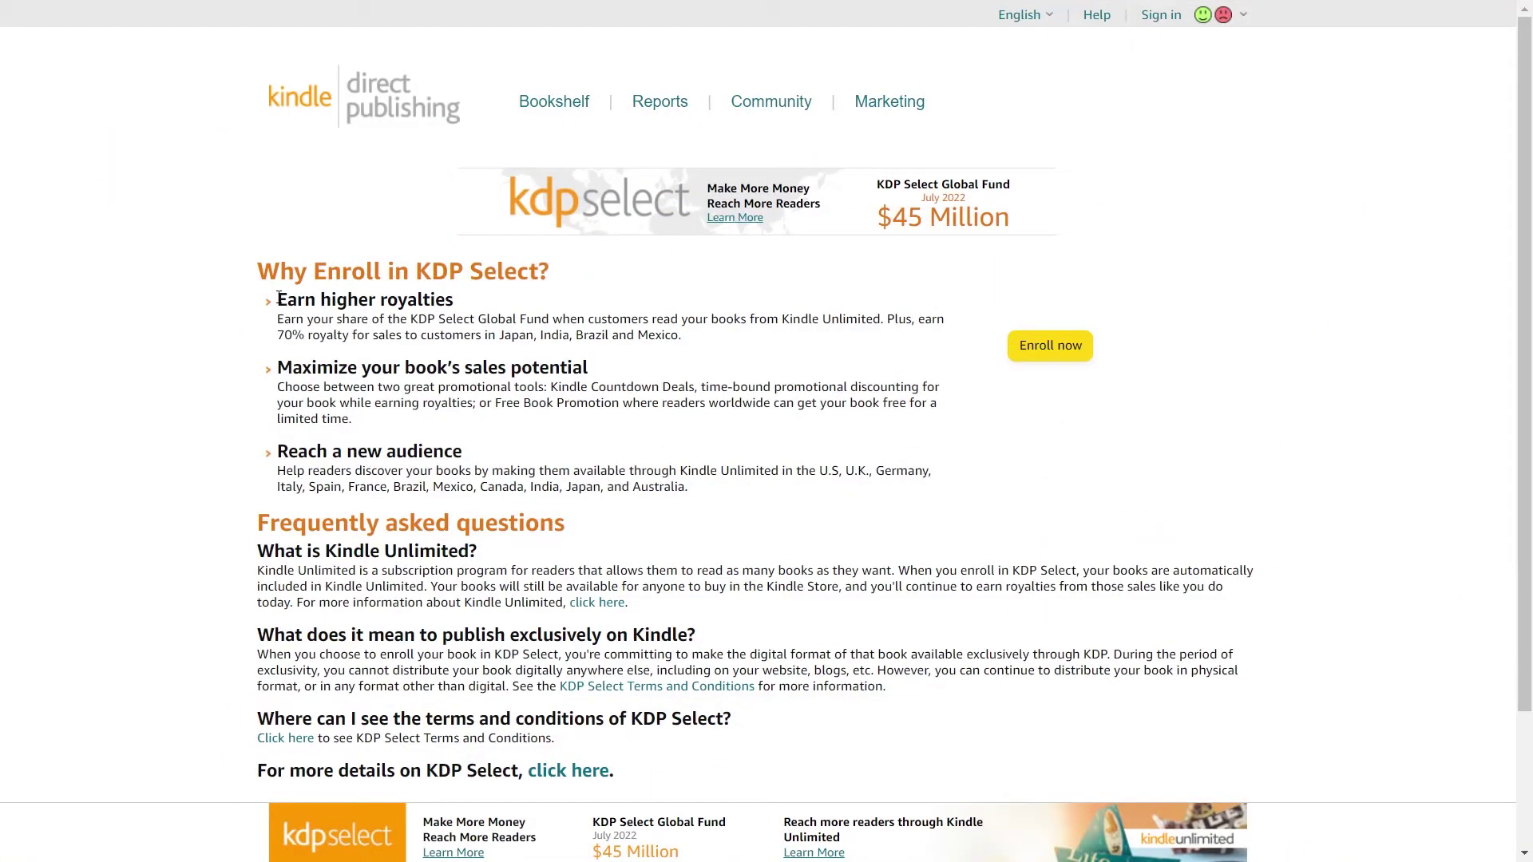
Highlight the 'Earn higher royalties' and 70% royalty points, then the self-publish eBooks heading
drag(277, 300, 452, 297)
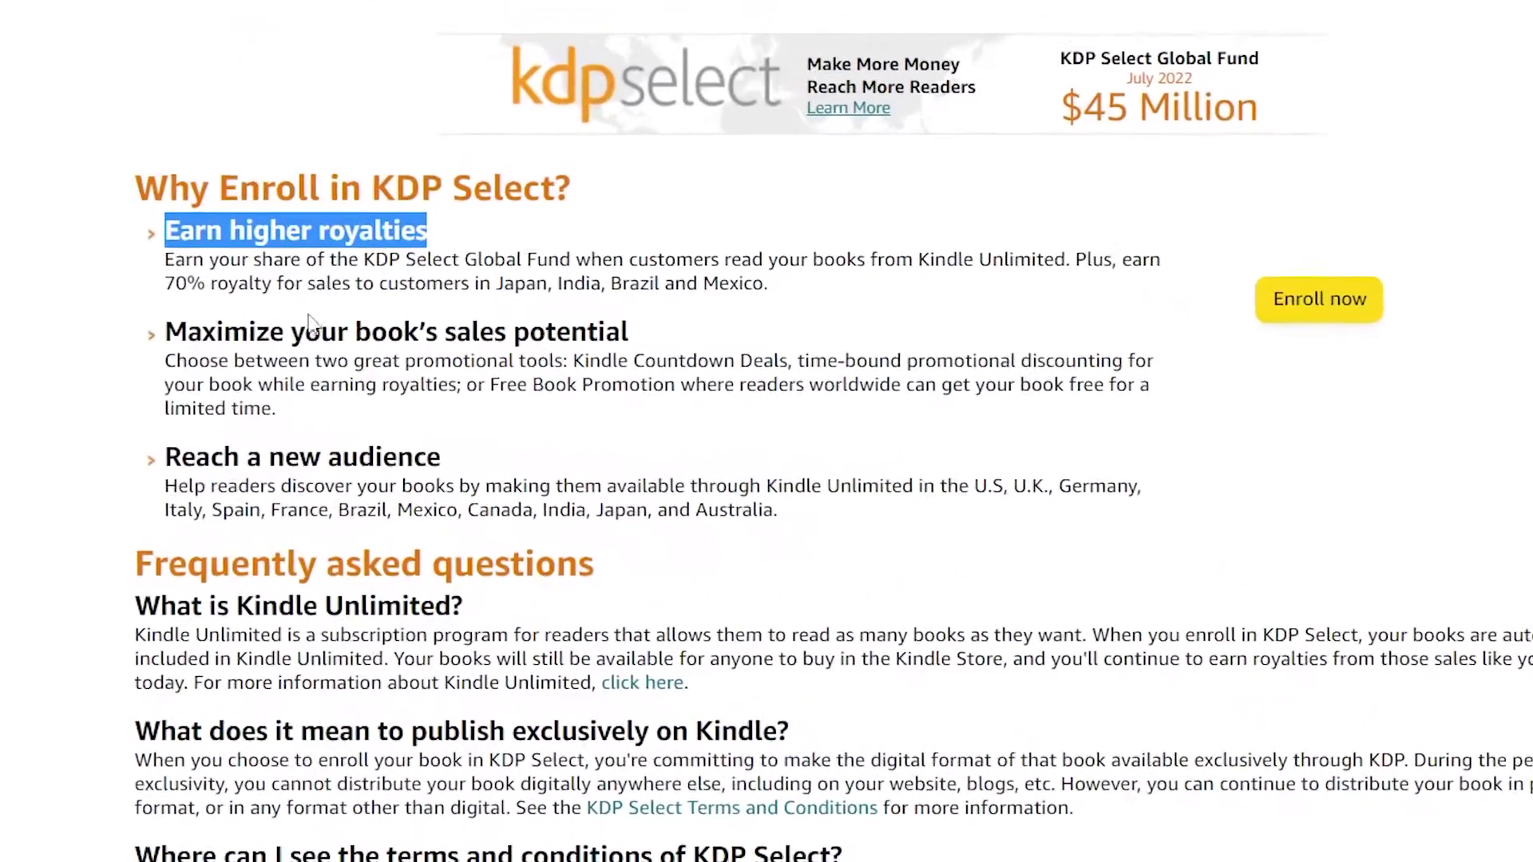
click(893, 326)
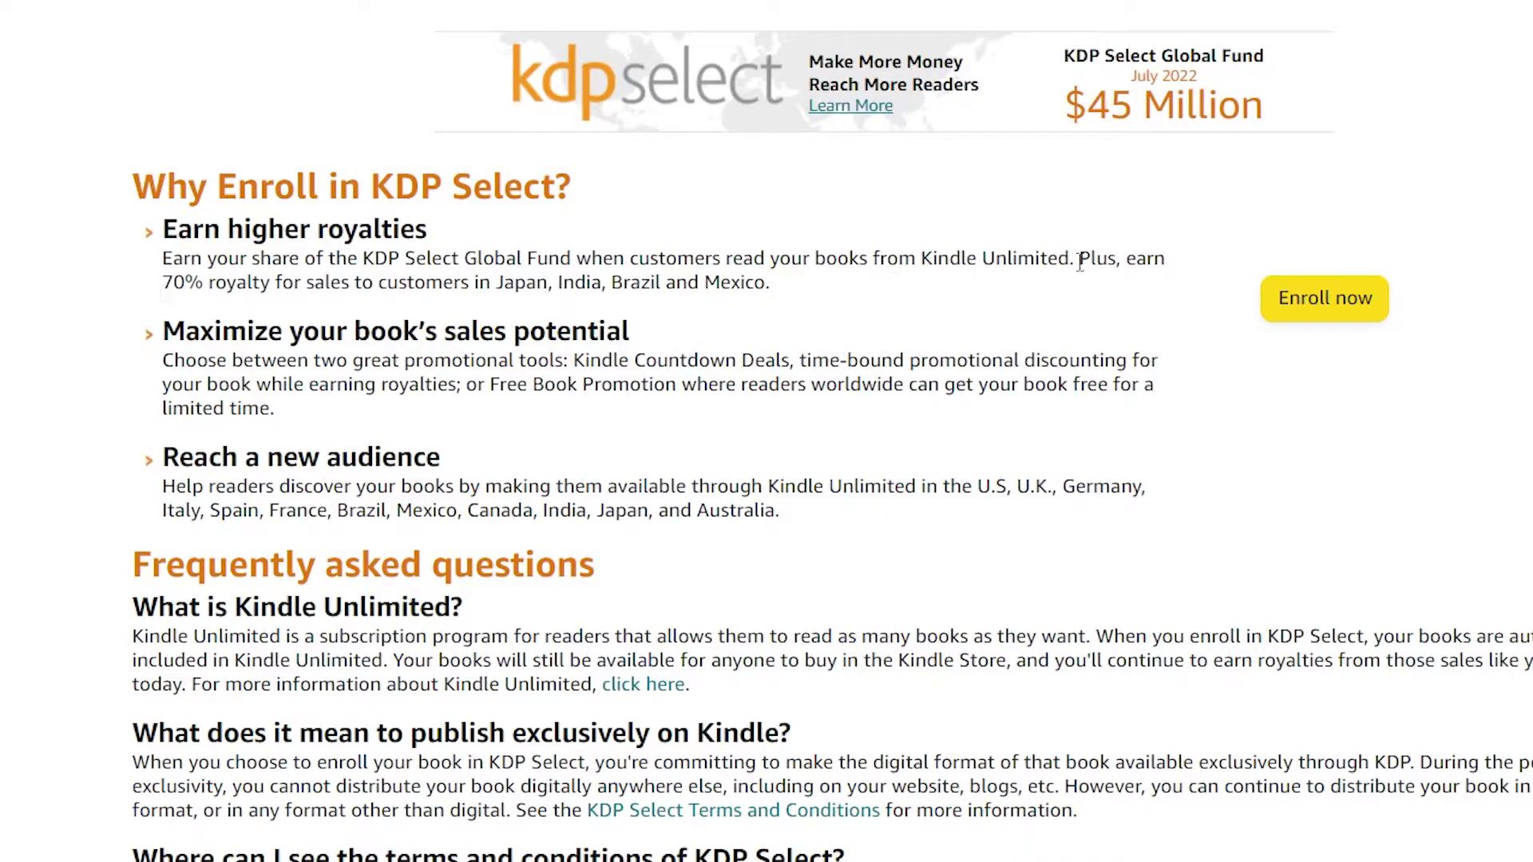
drag(165, 286, 340, 292)
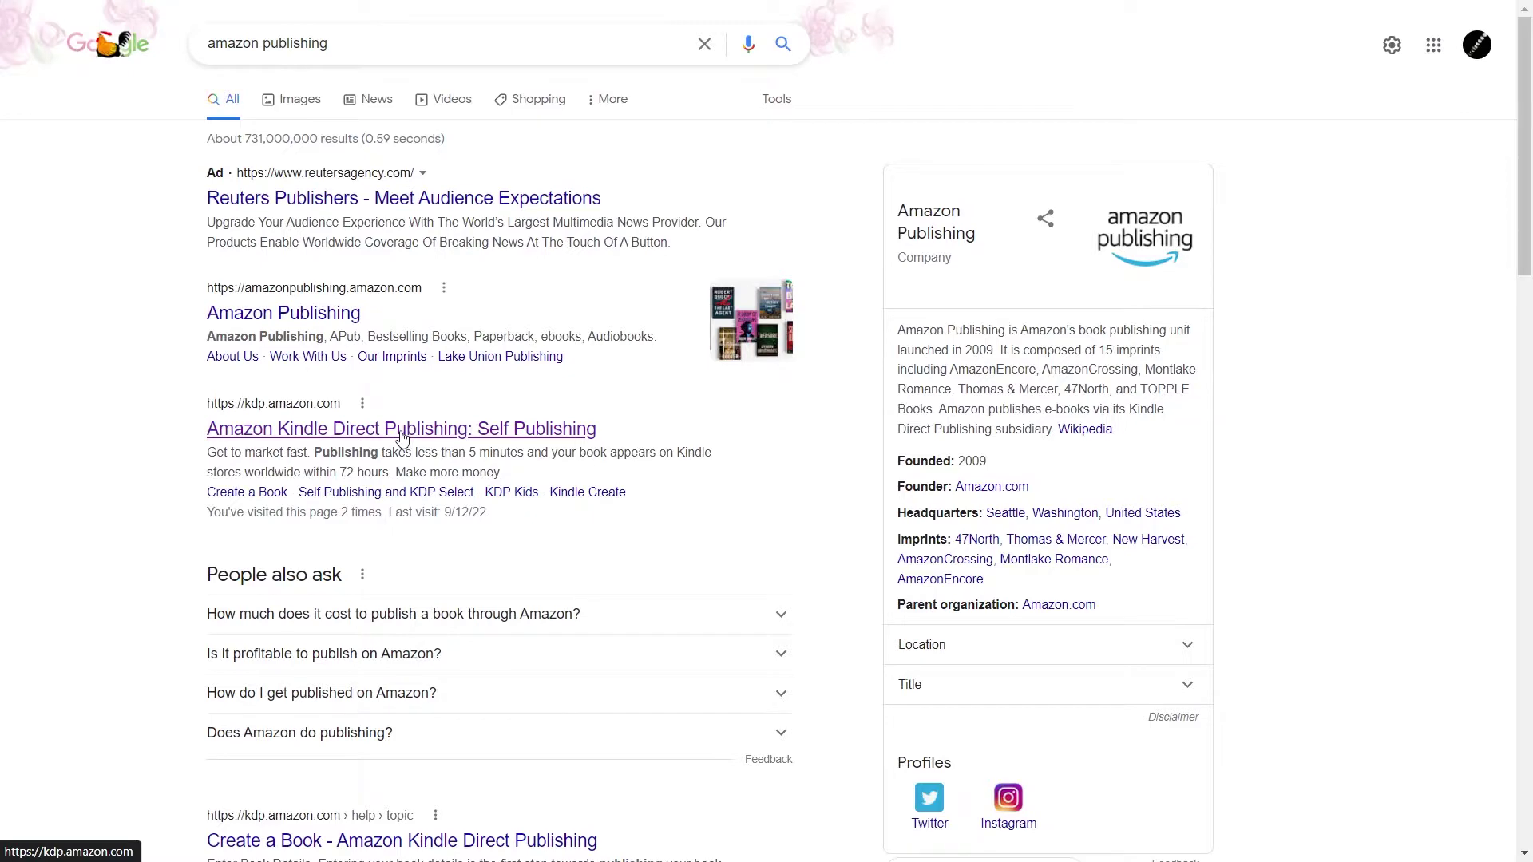
click(402, 431)
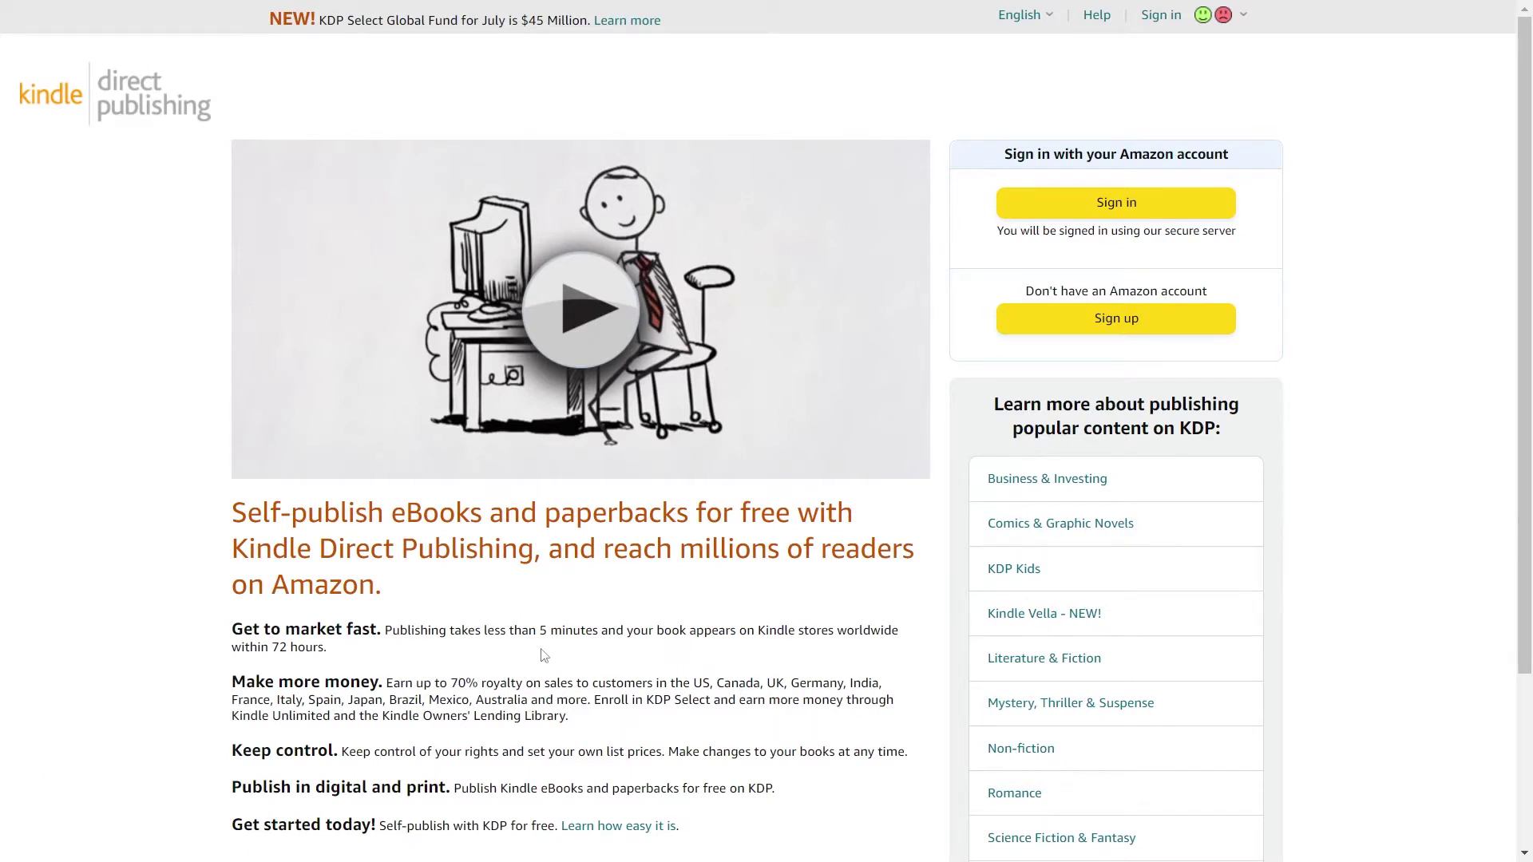
drag(238, 515, 477, 517)
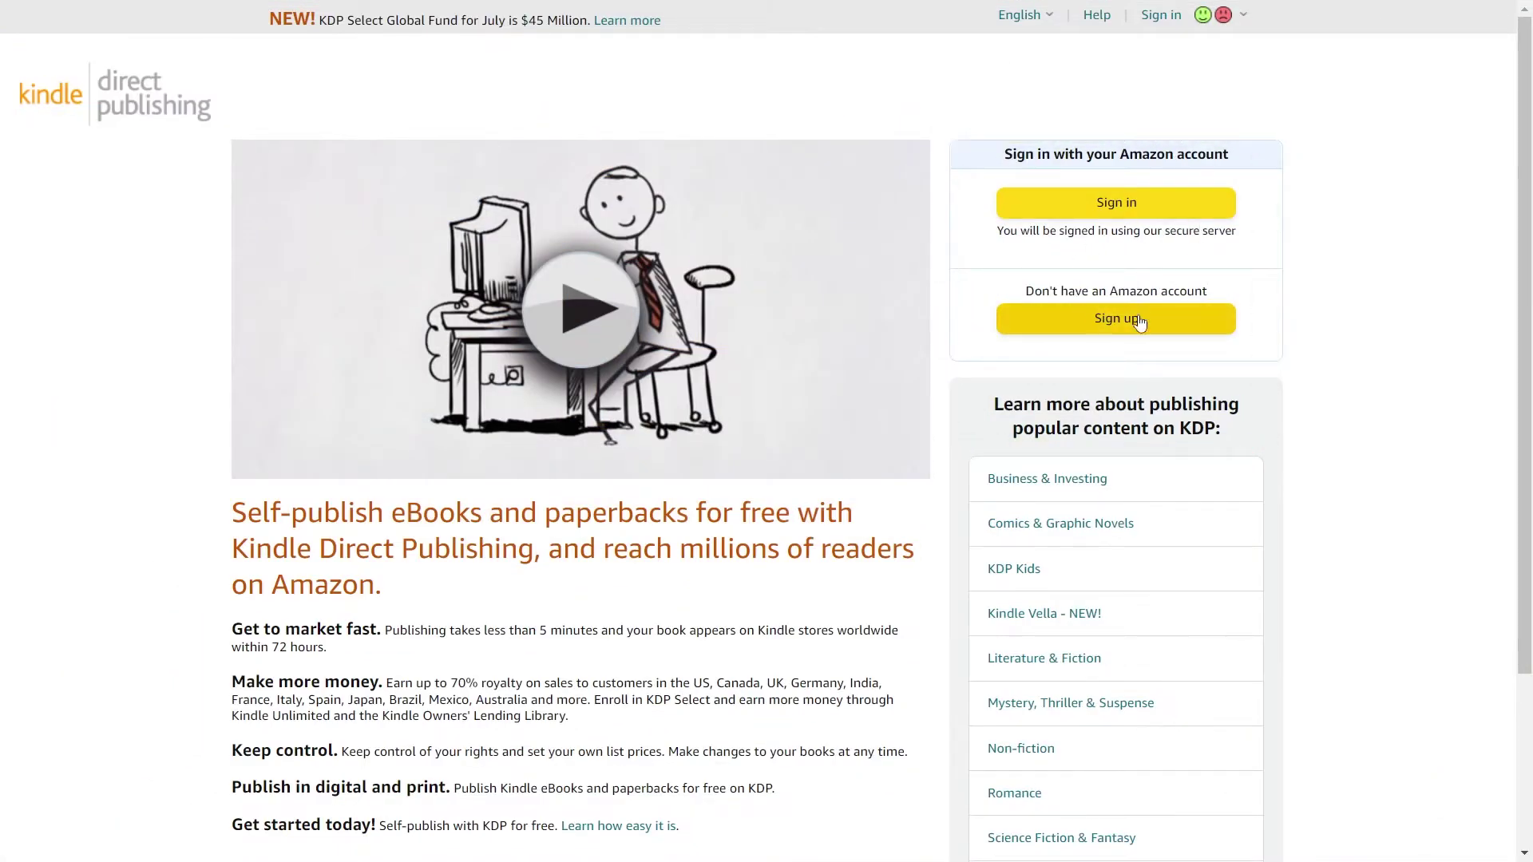
Sign in to KDP with the saved account e-mail and agree to the Terms and Conditions
click(1056, 329)
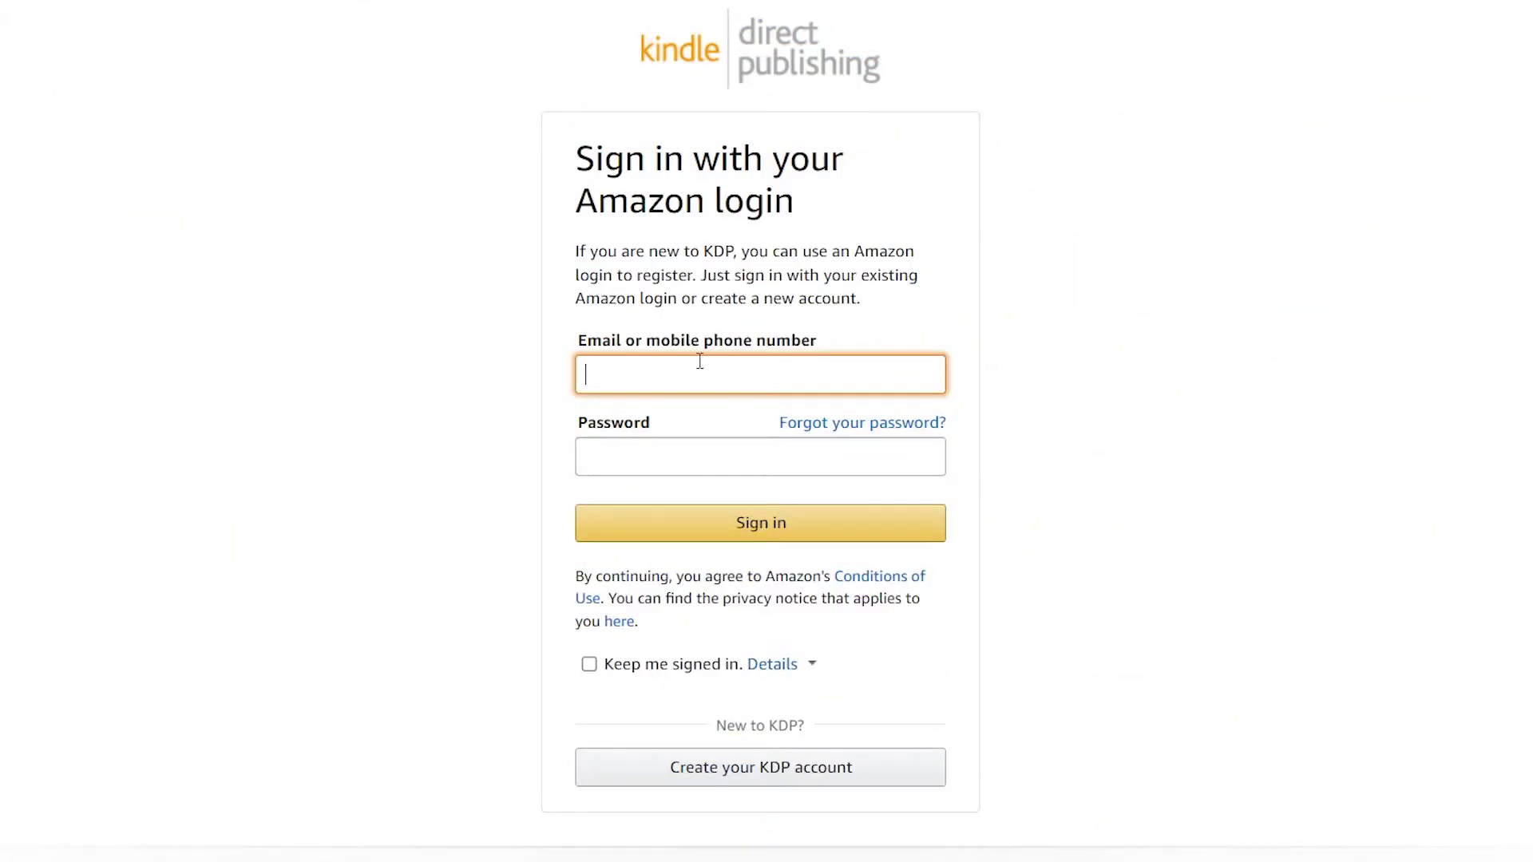
click(724, 371)
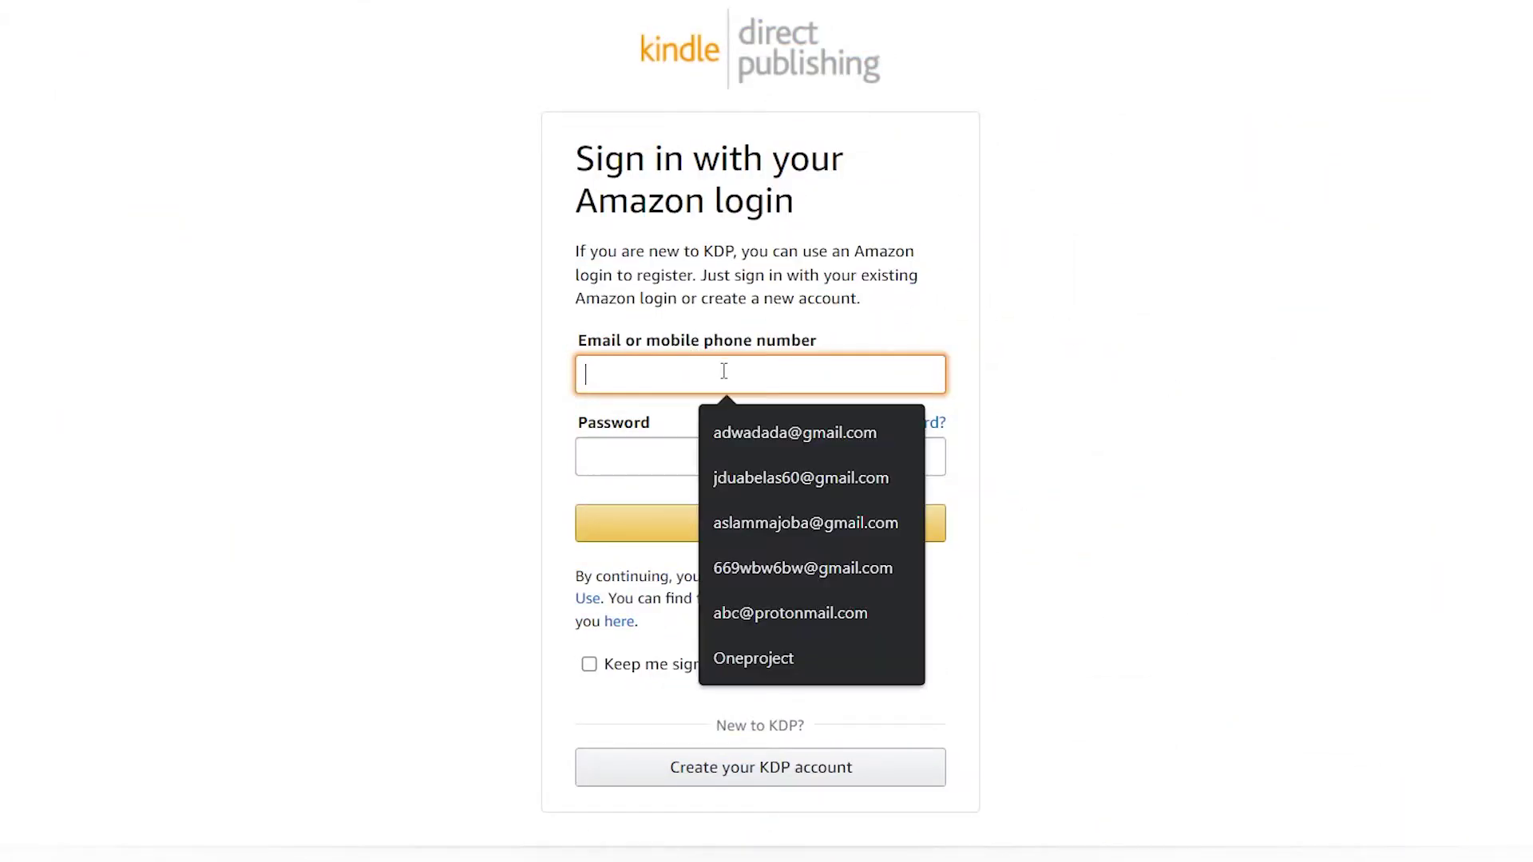
click(714, 479)
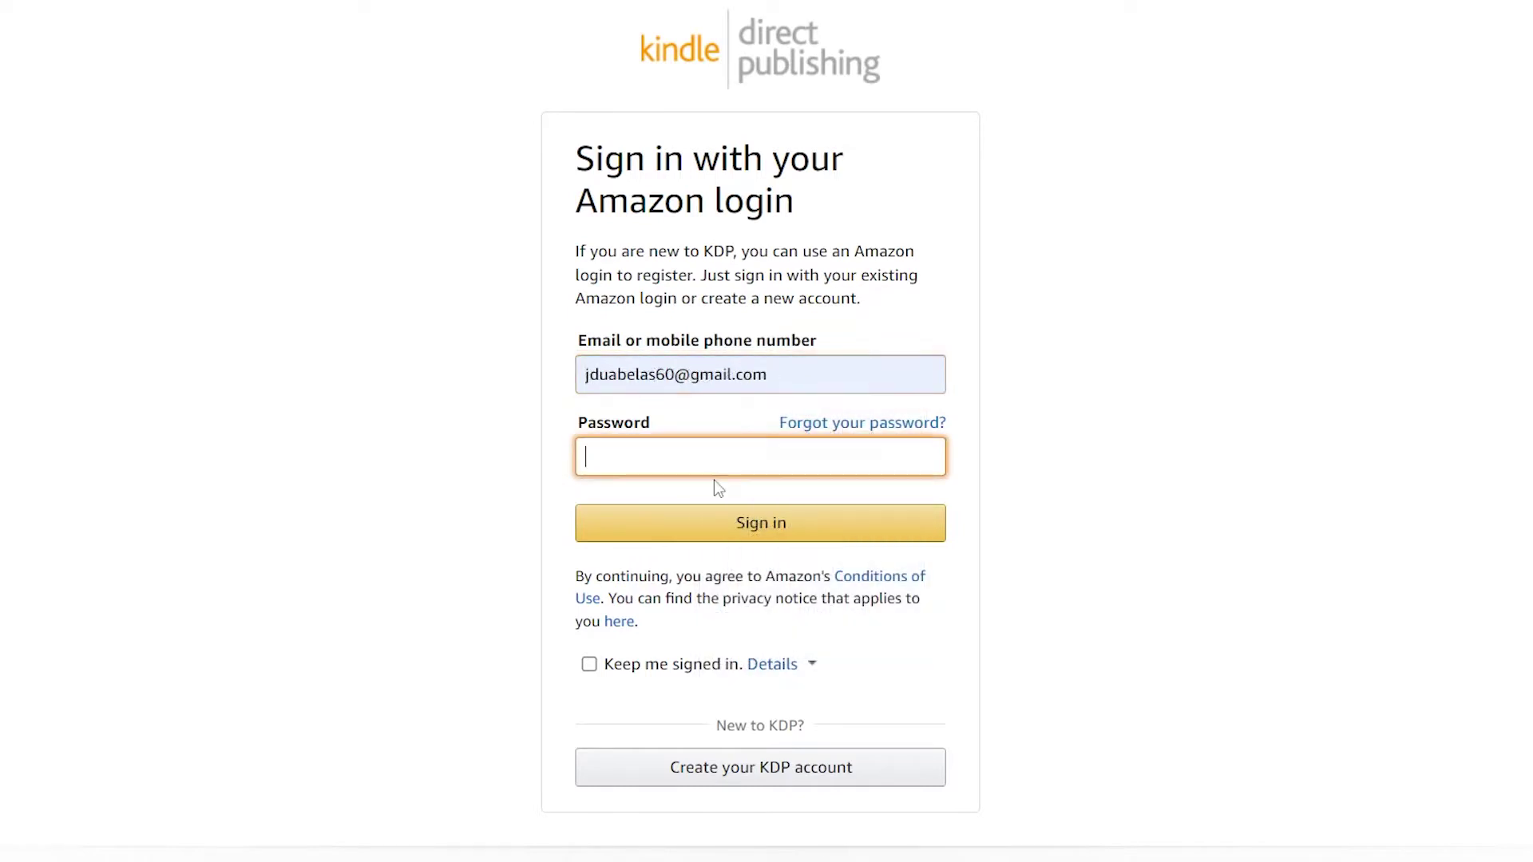
click(754, 780)
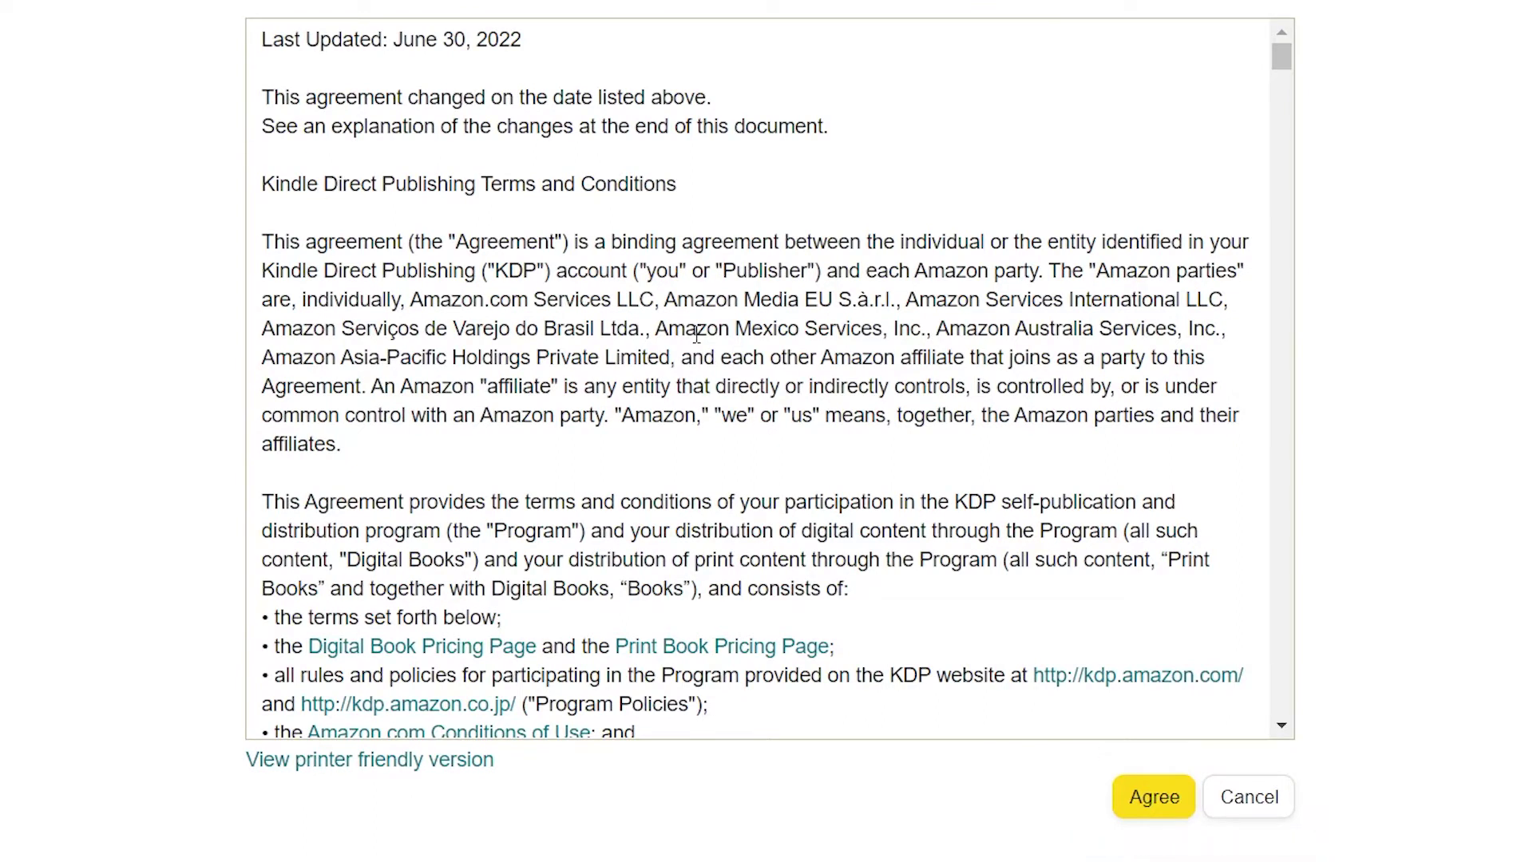
click(1160, 805)
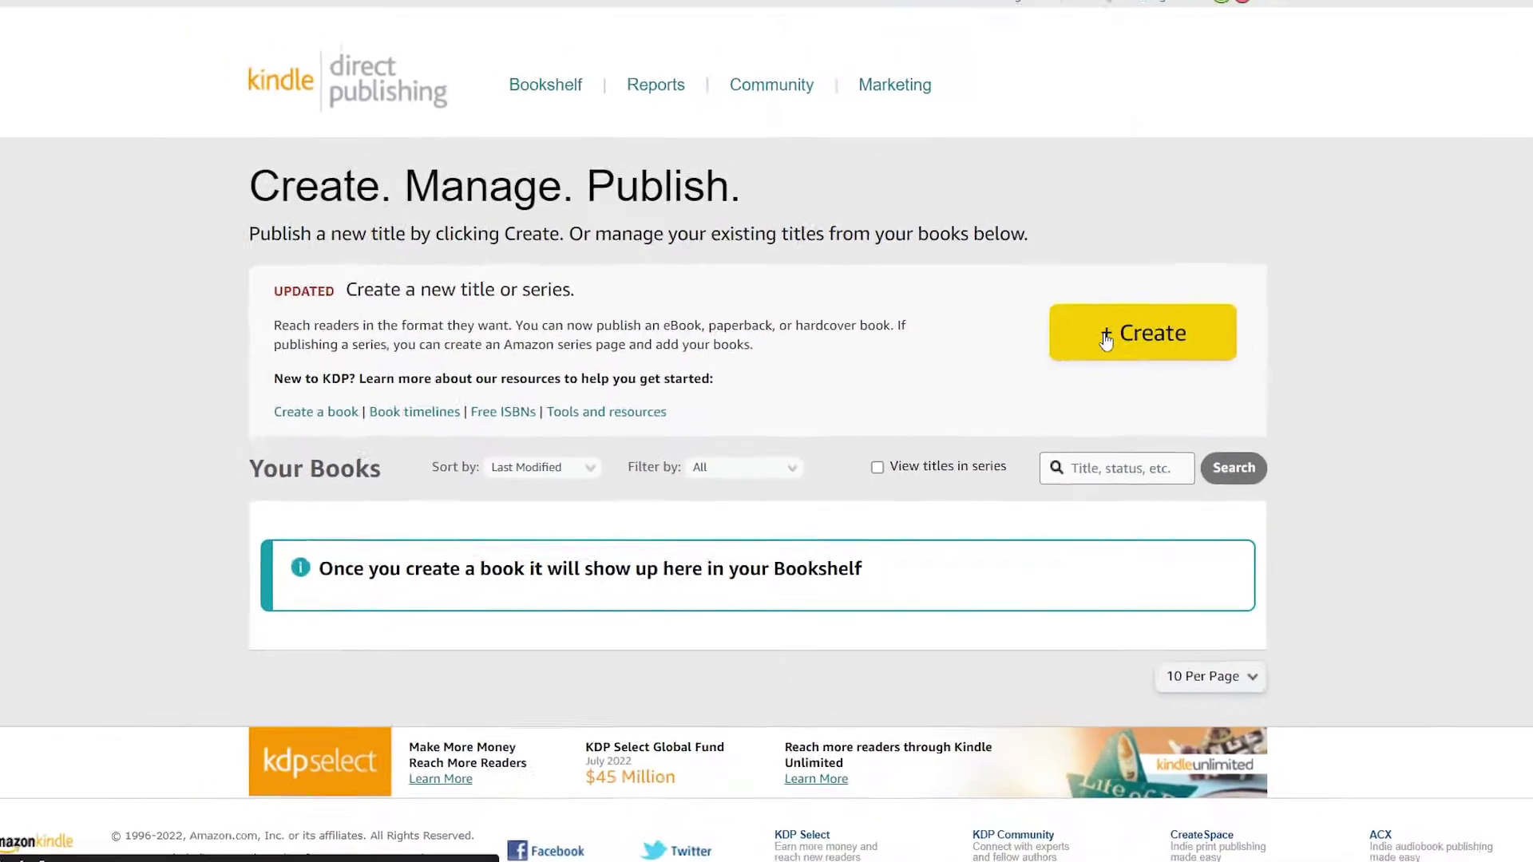
Create a new Kindle eBook and check the primary language list, keeping English
click(1105, 337)
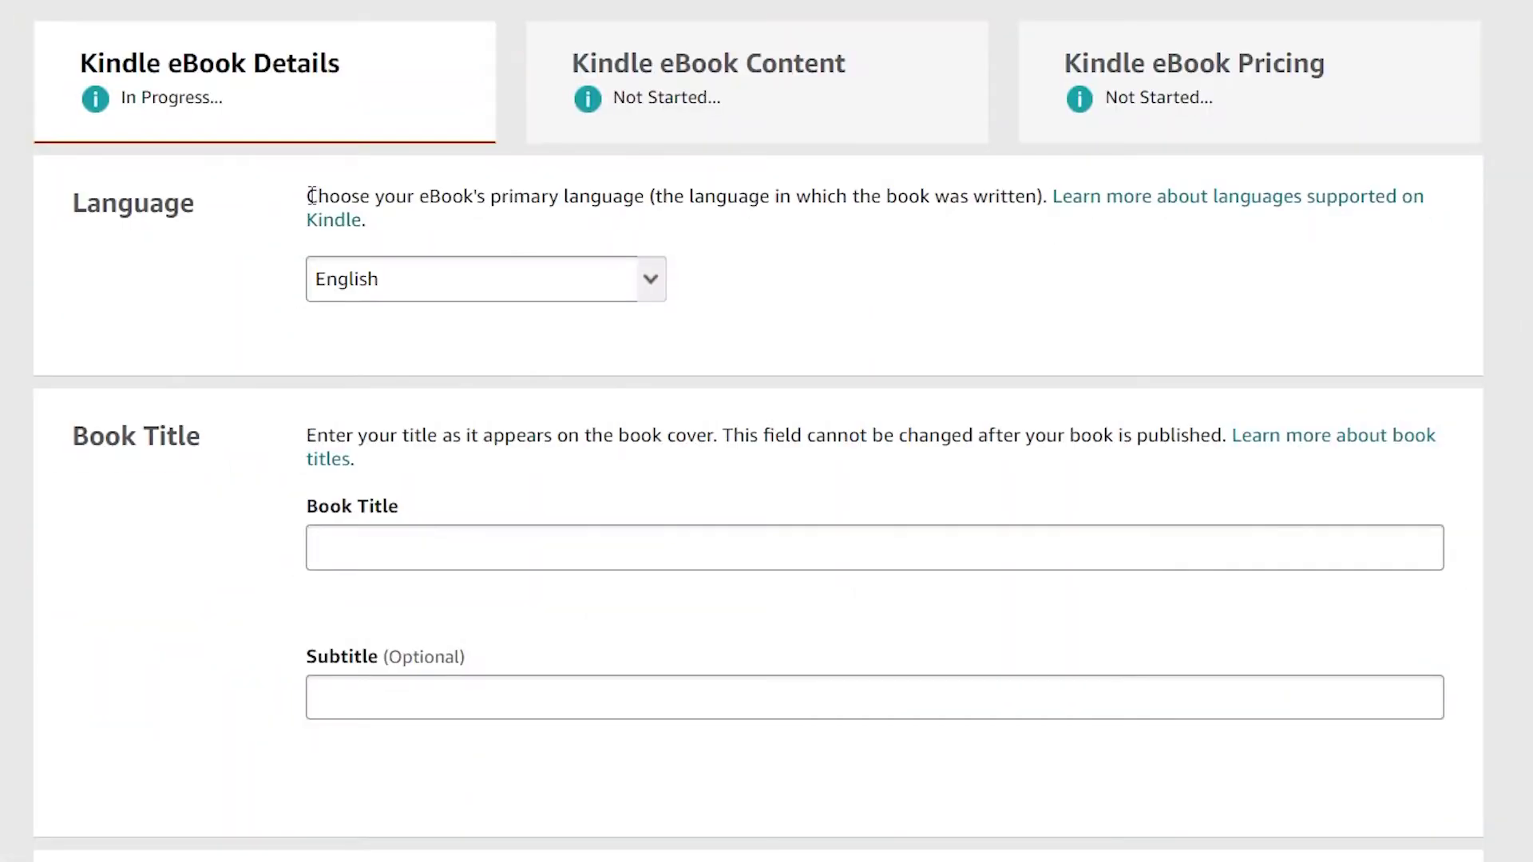
drag(311, 197, 656, 203)
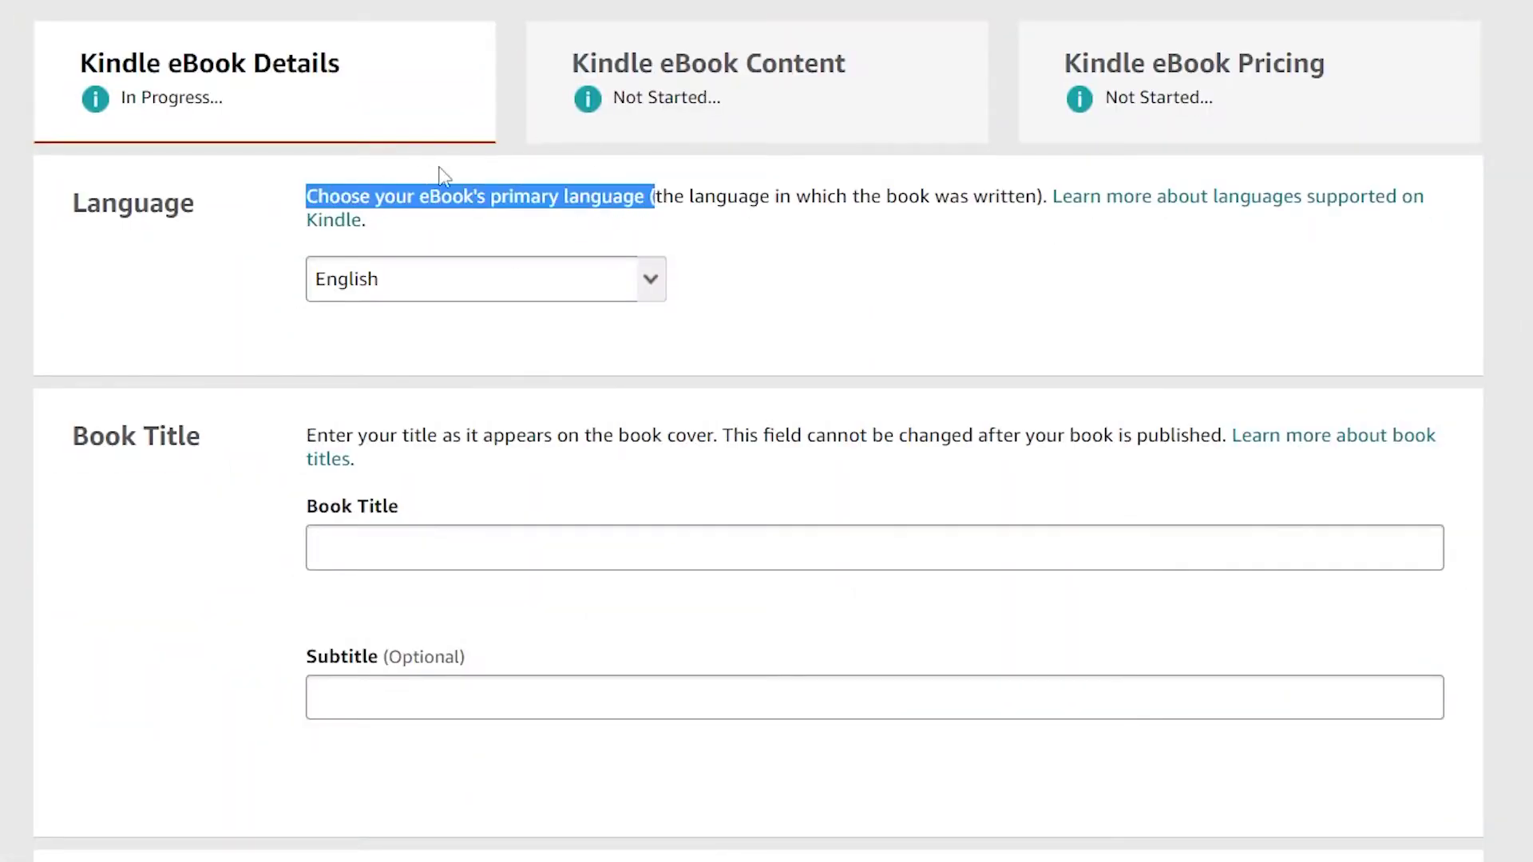
click(656, 291)
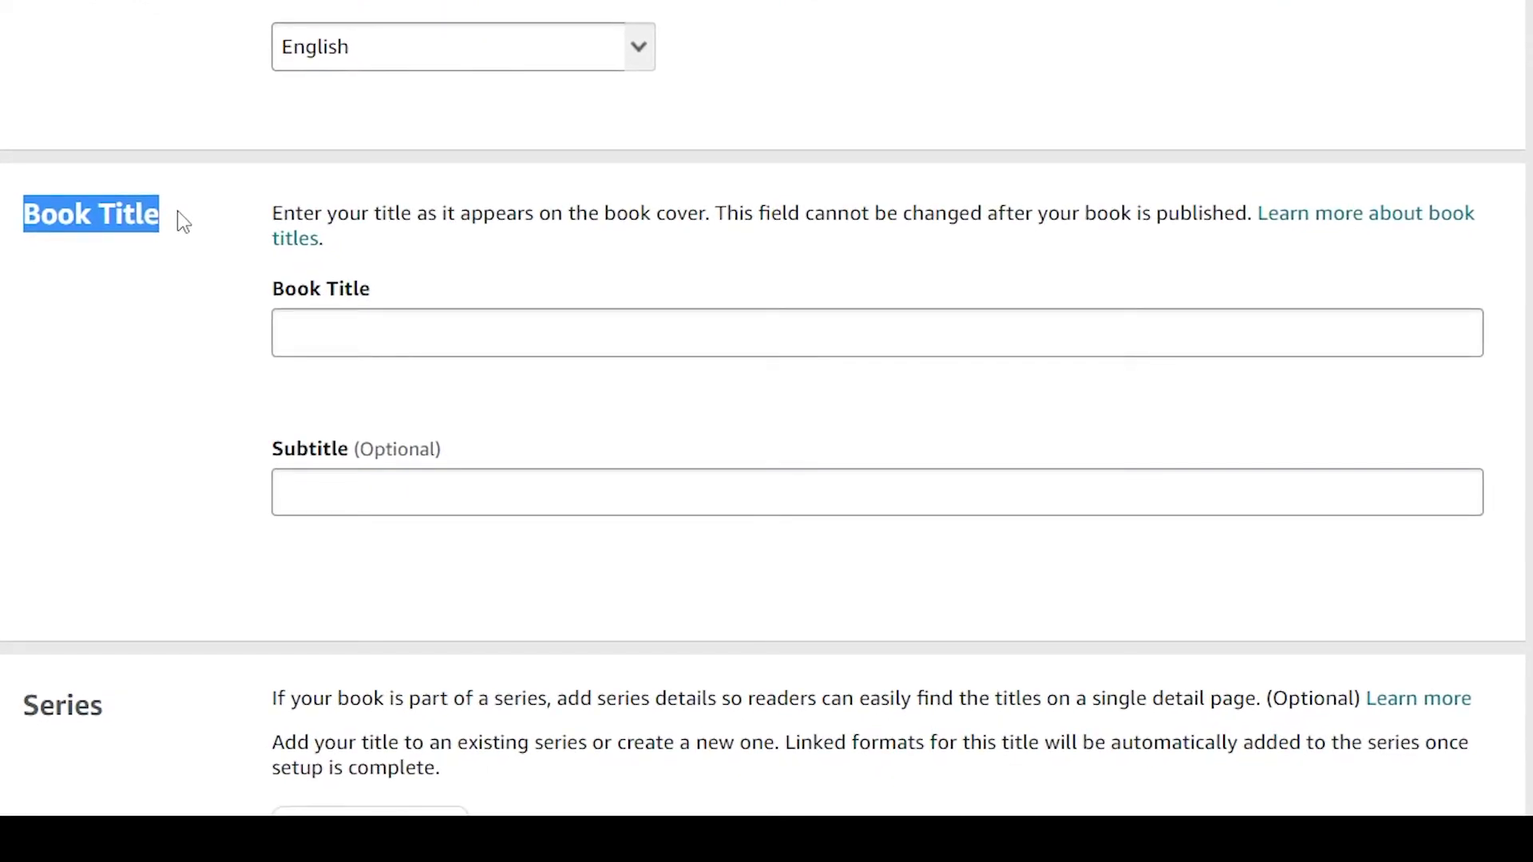
click(178, 212)
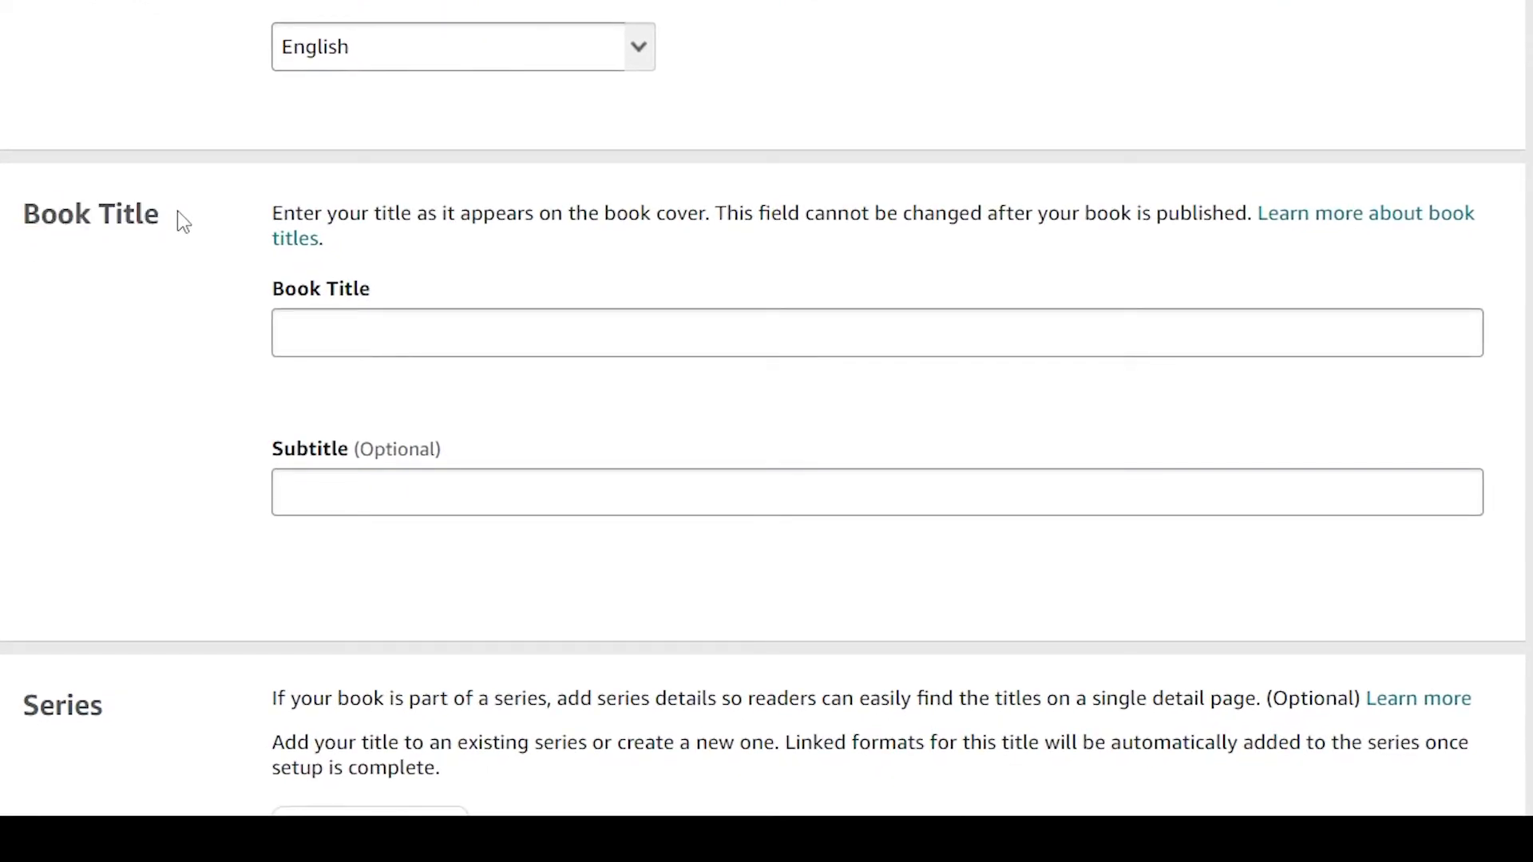
drag(273, 213, 717, 214)
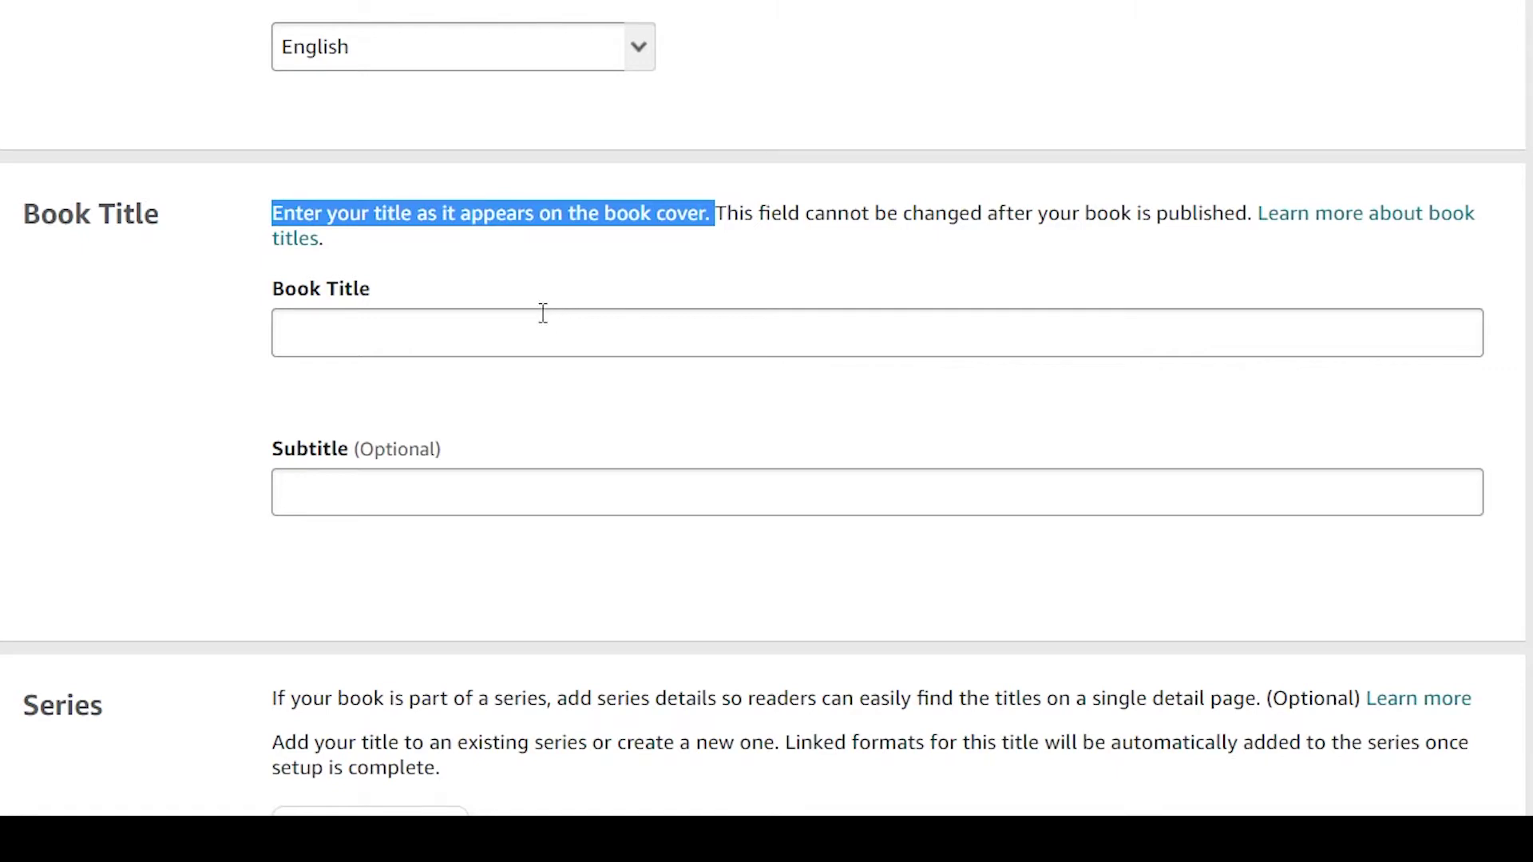
click(516, 288)
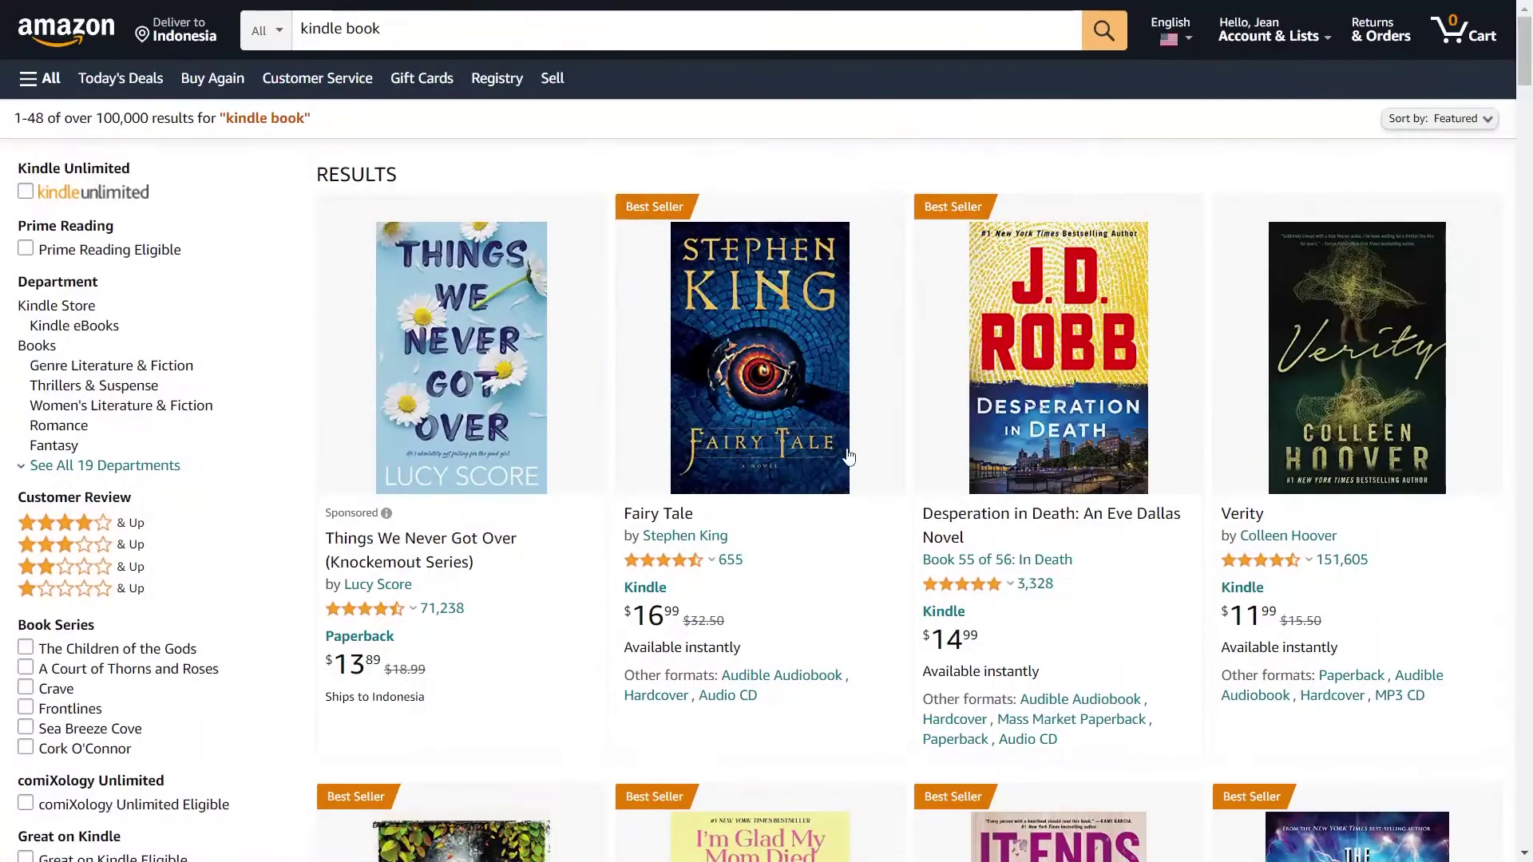
Scroll down through the Amazon 'kindle book' search results
scroll(846, 456, down, 2)
scroll(848, 456, down, 3)
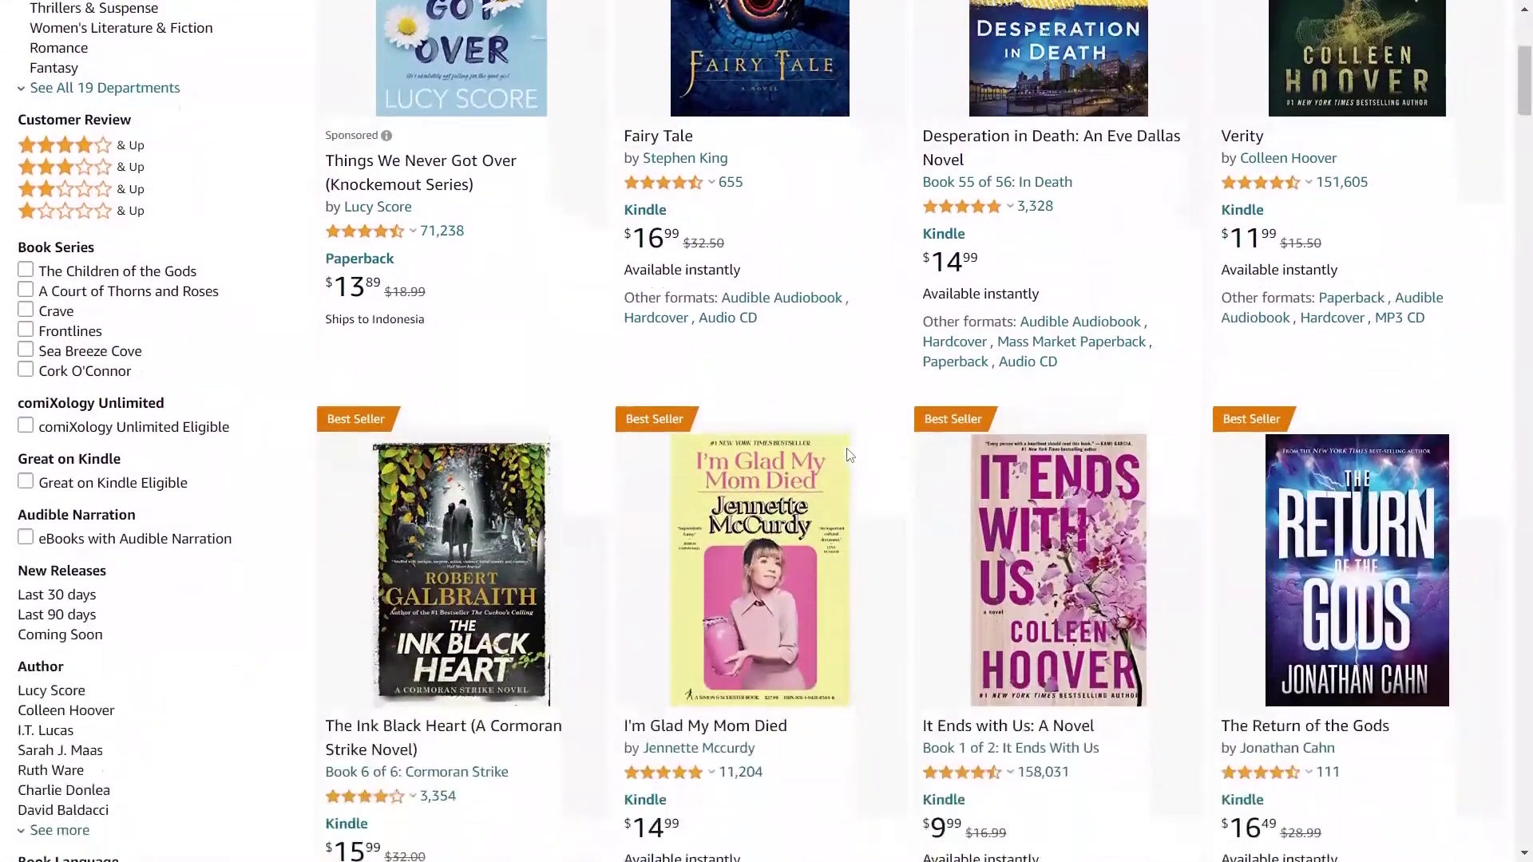
scroll(848, 456, down, 2)
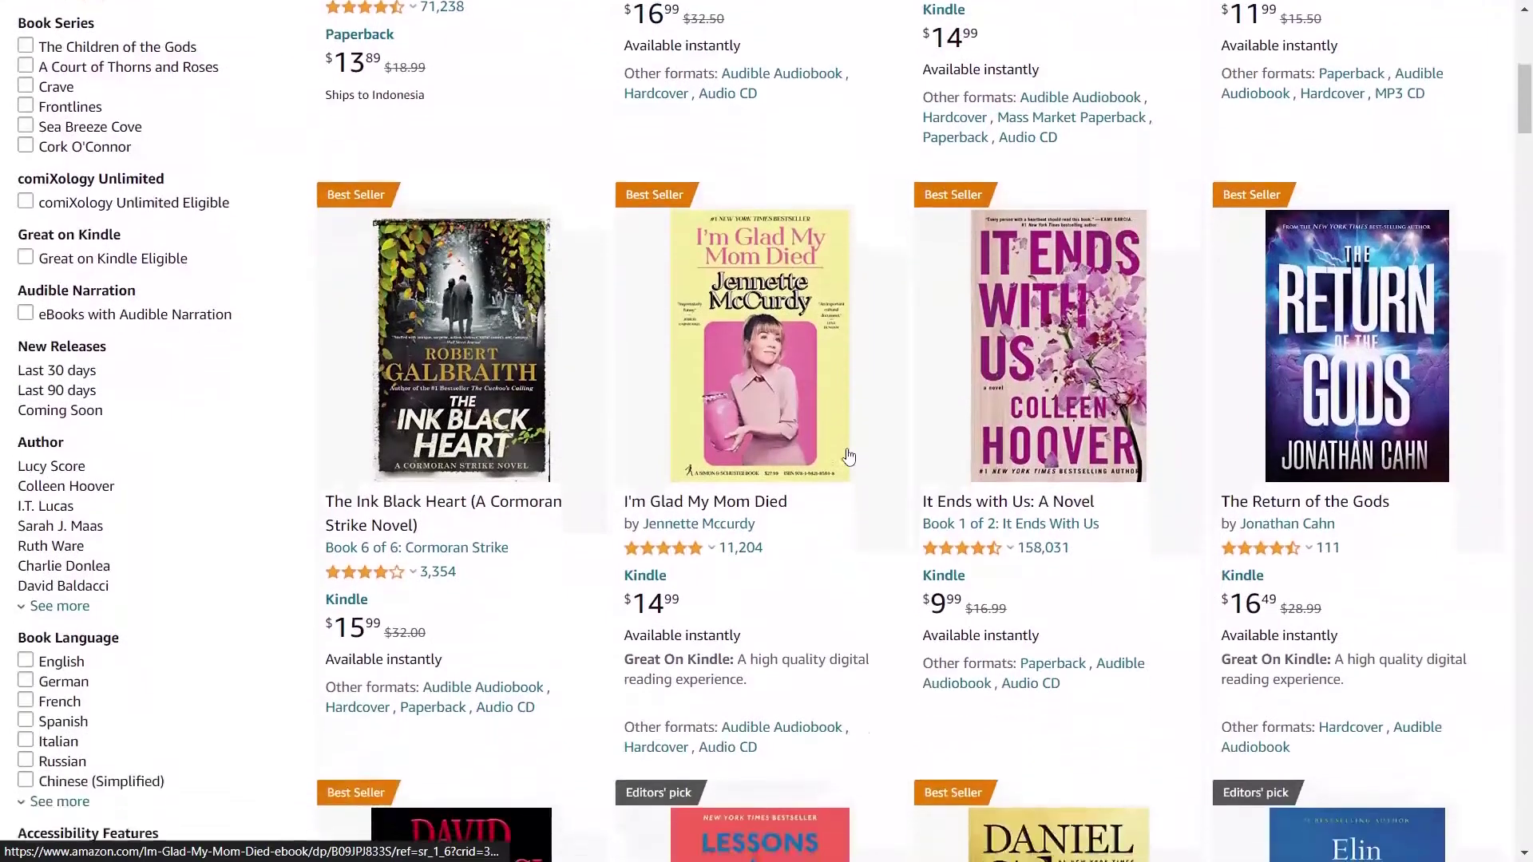
scroll(848, 452, down, 2)
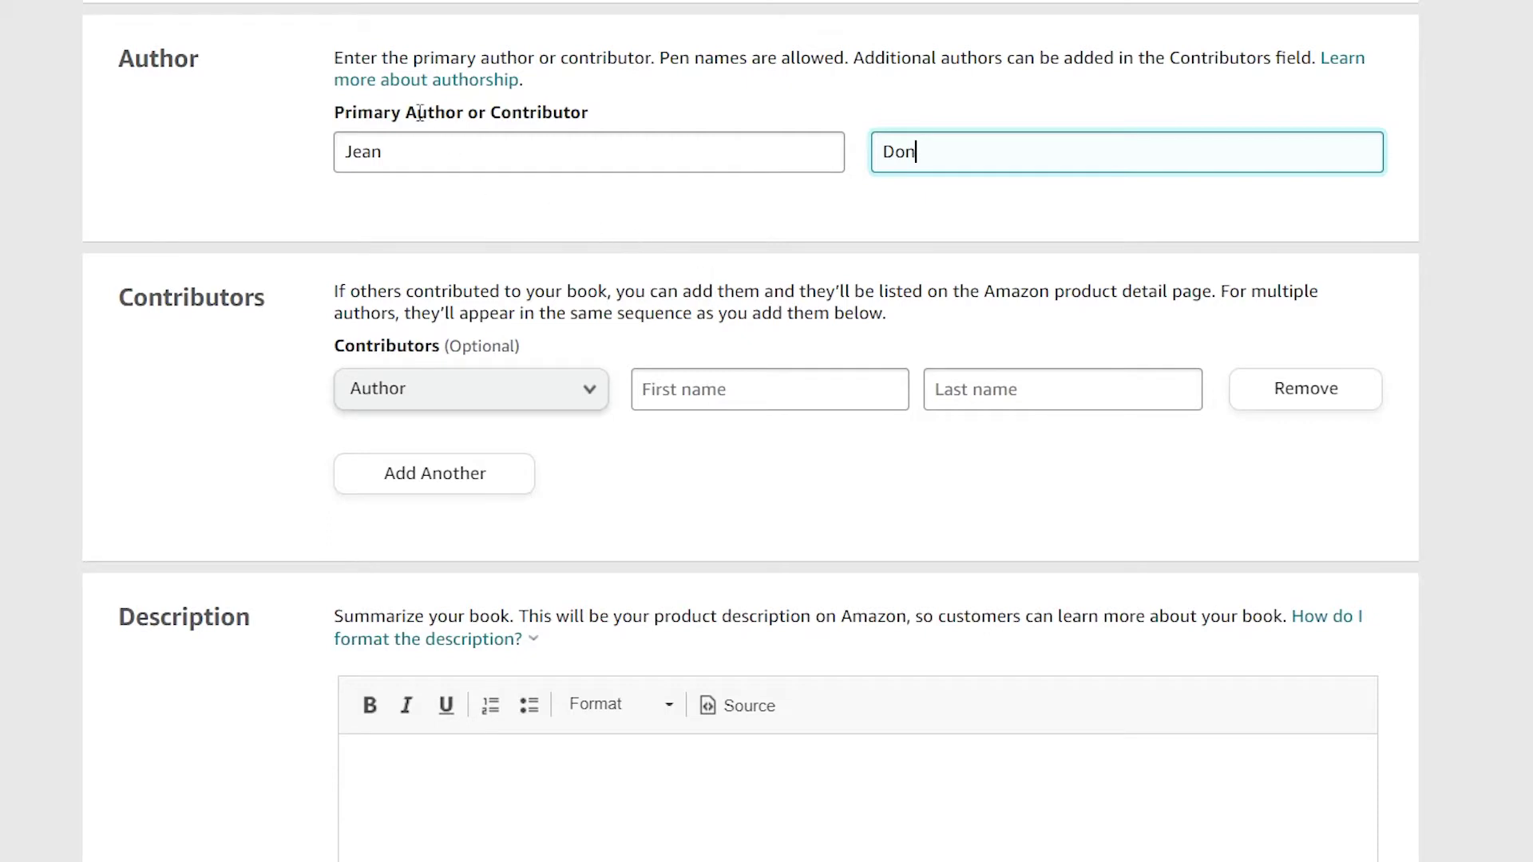
Review the Primary Author guidance and the Contributors section of the eBook form
drag(335, 56, 843, 62)
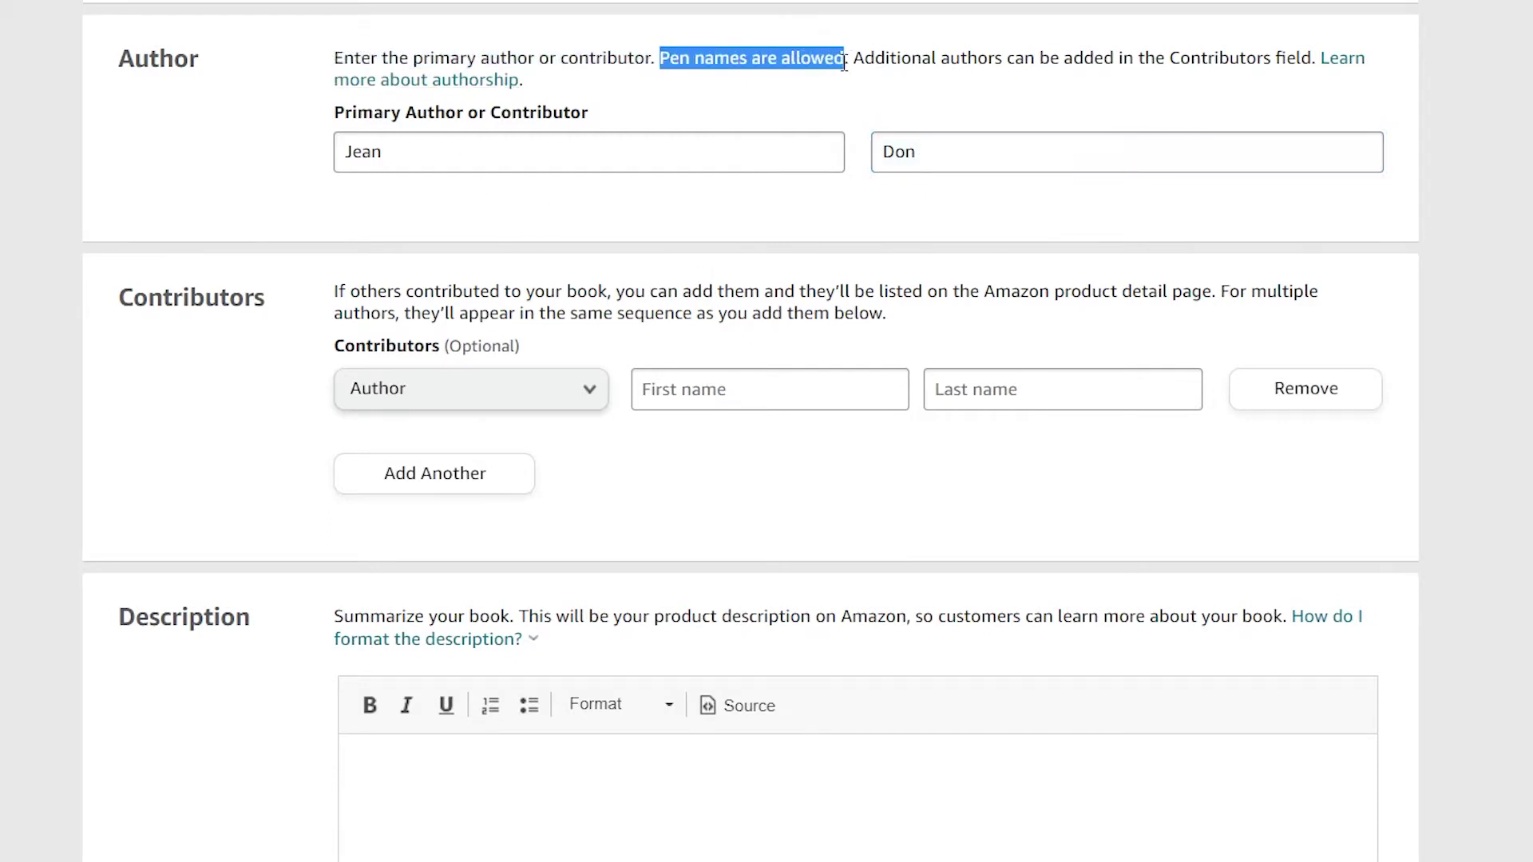
click(317, 463)
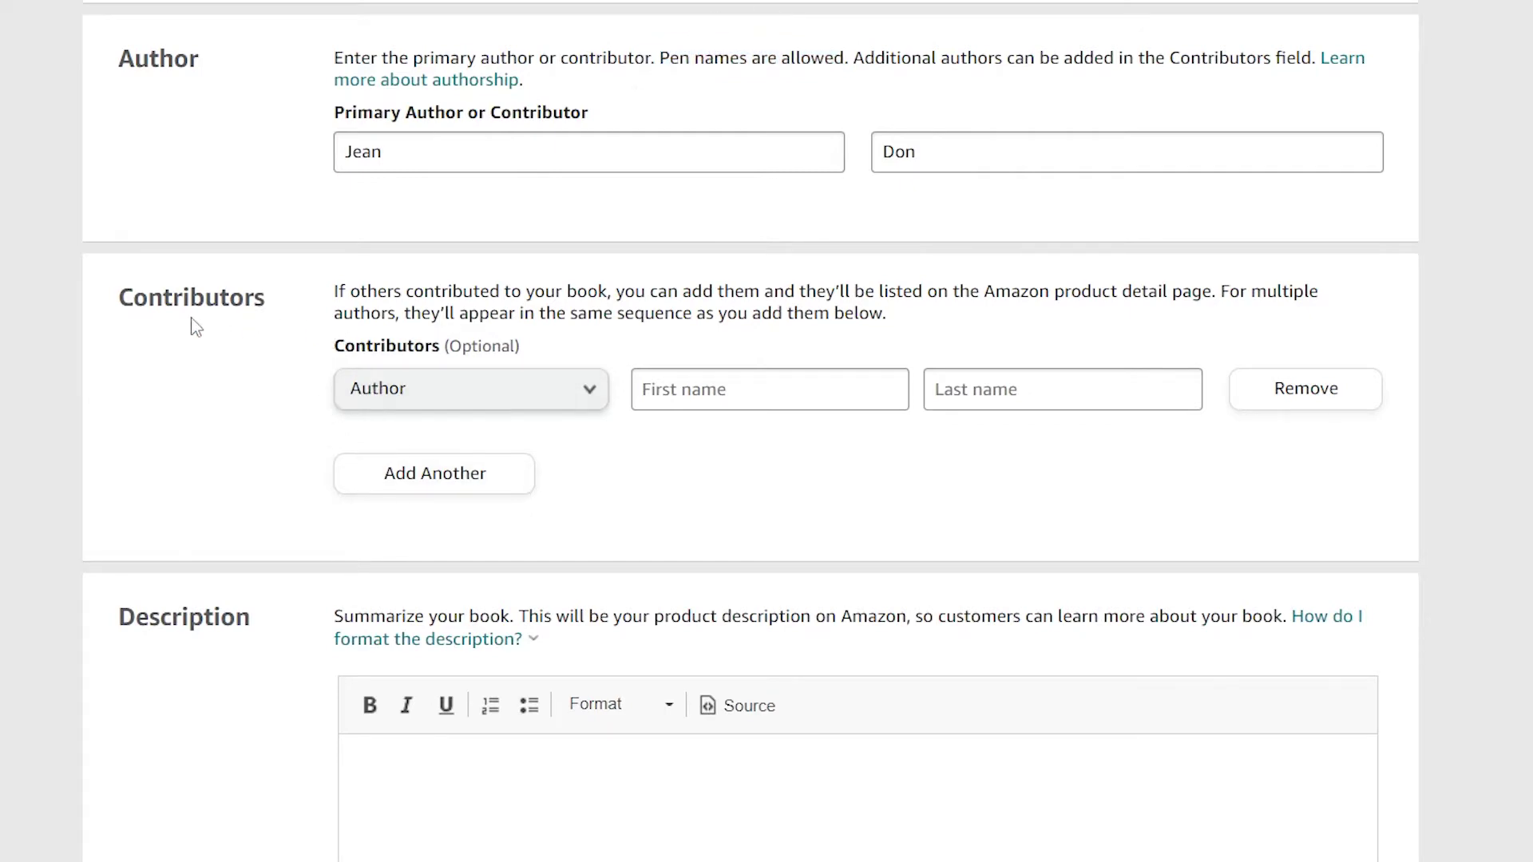
drag(112, 319, 290, 310)
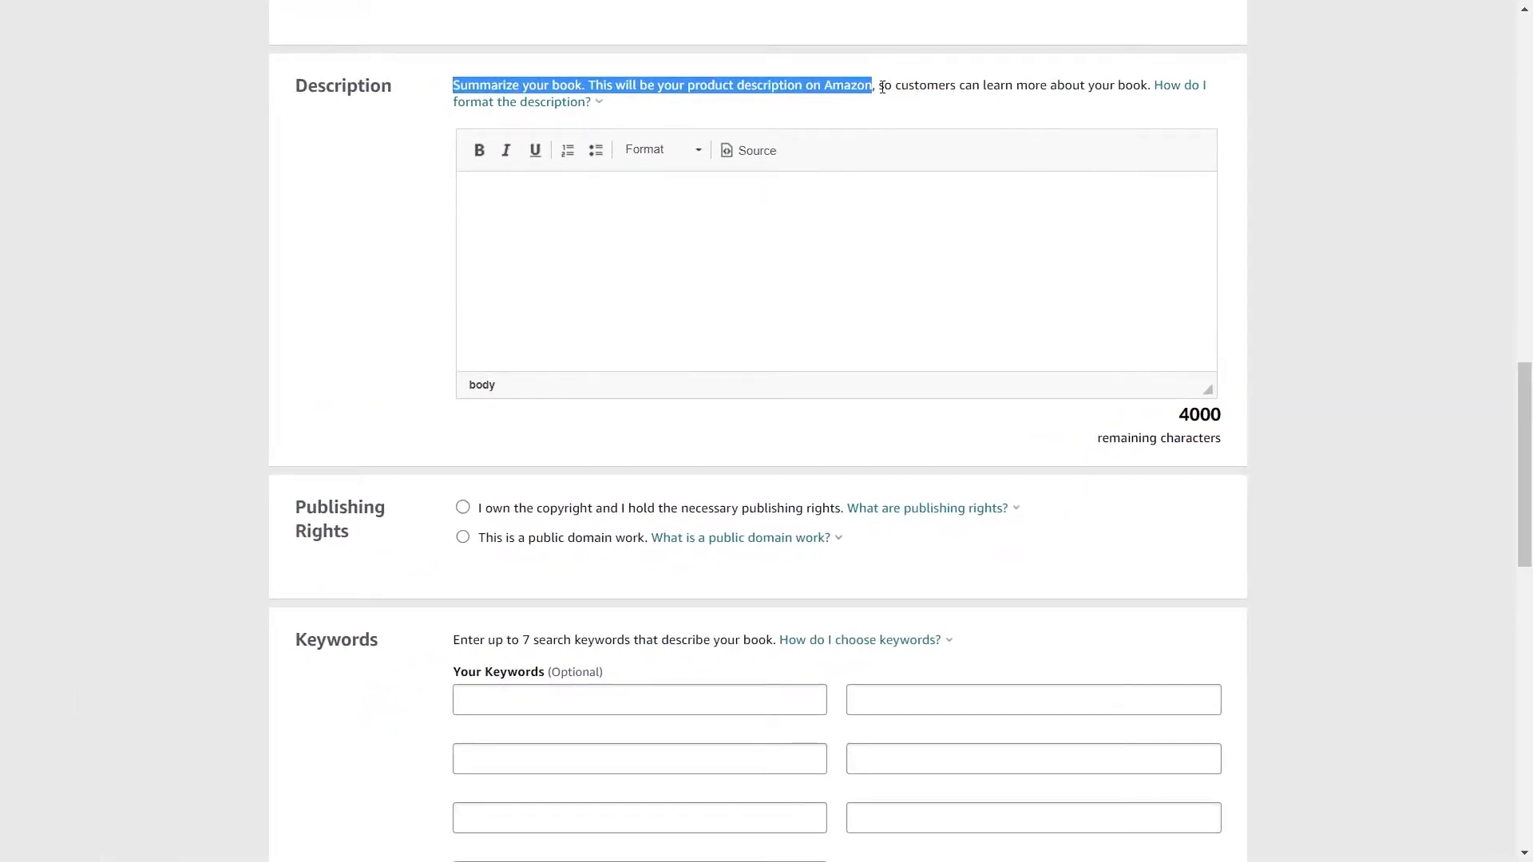
Paste the book's problem-solving summary into the empty Description box
drag(882, 86, 1223, 85)
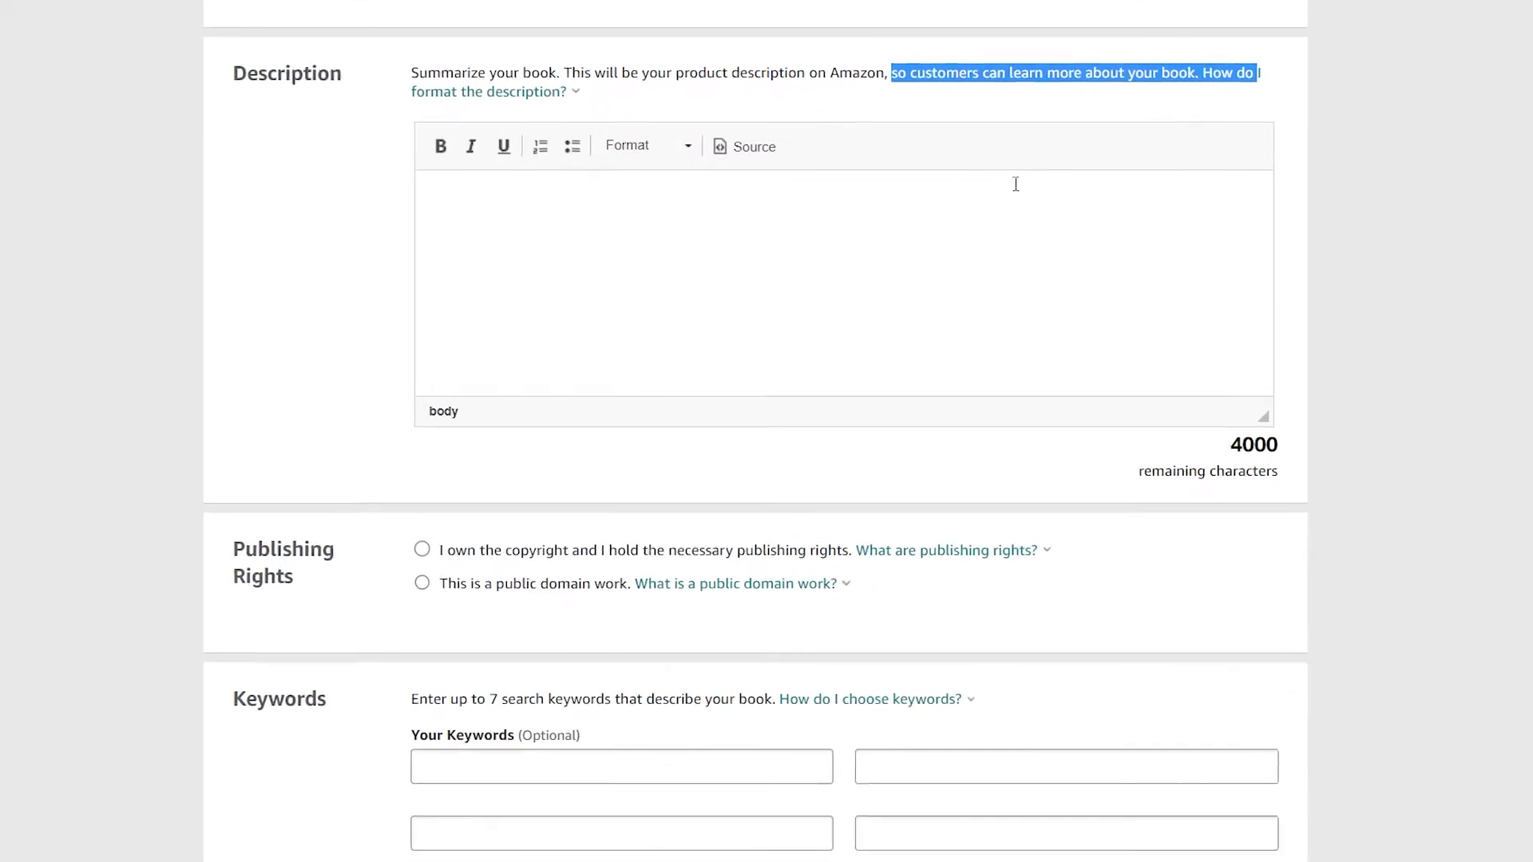
click(967, 199)
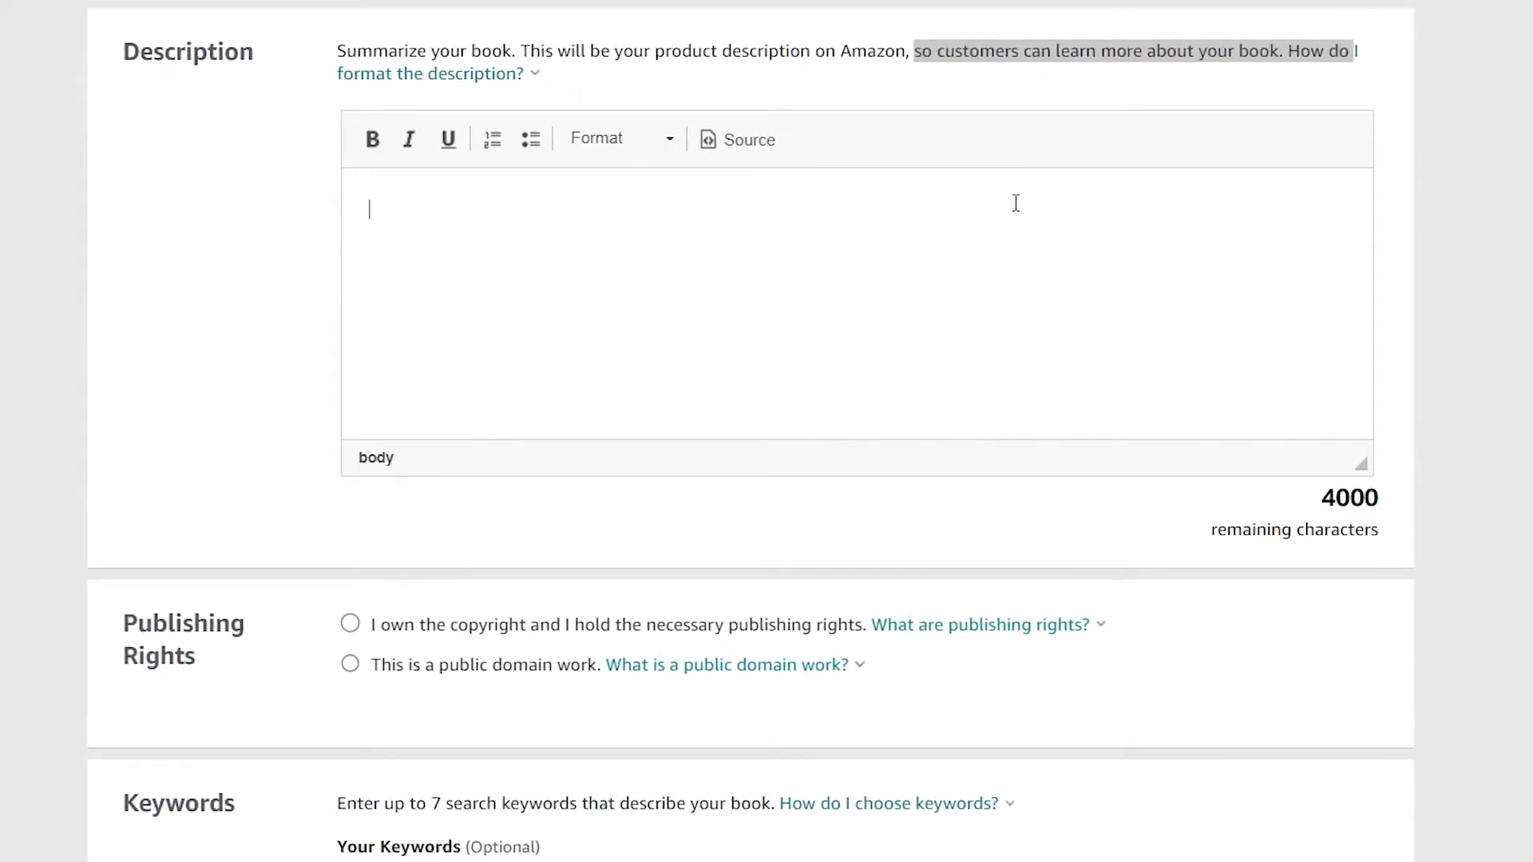
text(The more open a person is to change, the more likely they are to solve the problem. Feeling like you have no choice can really stifle your creativity. A problem that is too tough to tackle alone, try getting help from someone who has experience with it or can see a different angle. .If you have a problem and are not sure how to solve it, try scanning the internet for similar problems.Look at your problem like an equation: what is the number of factors? What type of equation is this? What kind of shape does the solution take?The more steps that you take toward coming up with a solution, the more likely it is that you will come up with one.Some people struggle with coming up with solutions because they are not thinking in the right way. As an example, if you made a list of all the things that could go wrong in your project, then you would be able to find a solution that works for all those cases.)
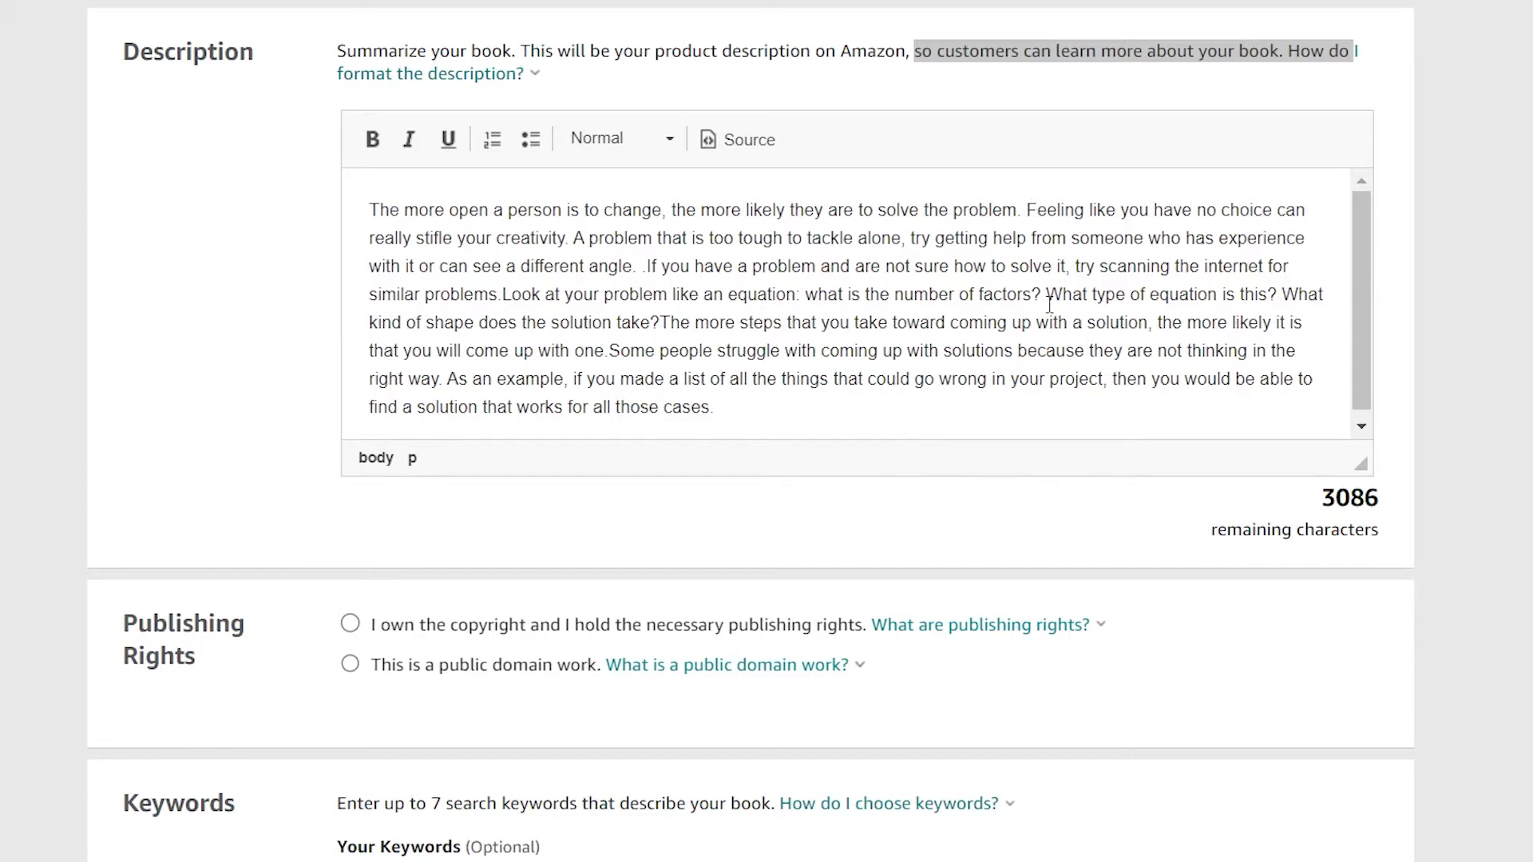
Move the opening sentence onto its own line and make it bold
click(1021, 210)
key(Return)
drag(1020, 209, 386, 209)
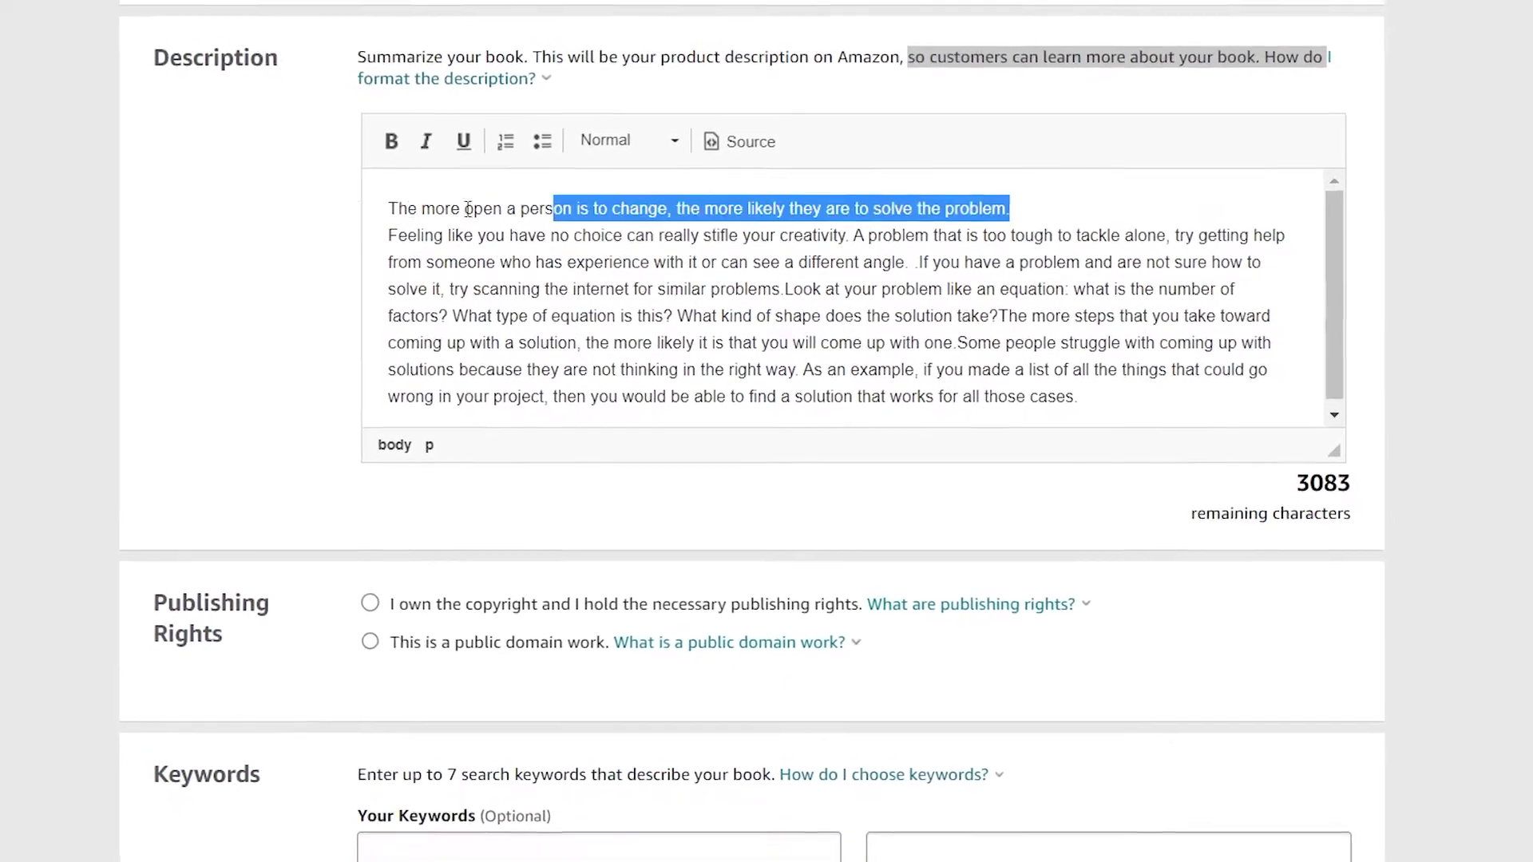
click(392, 141)
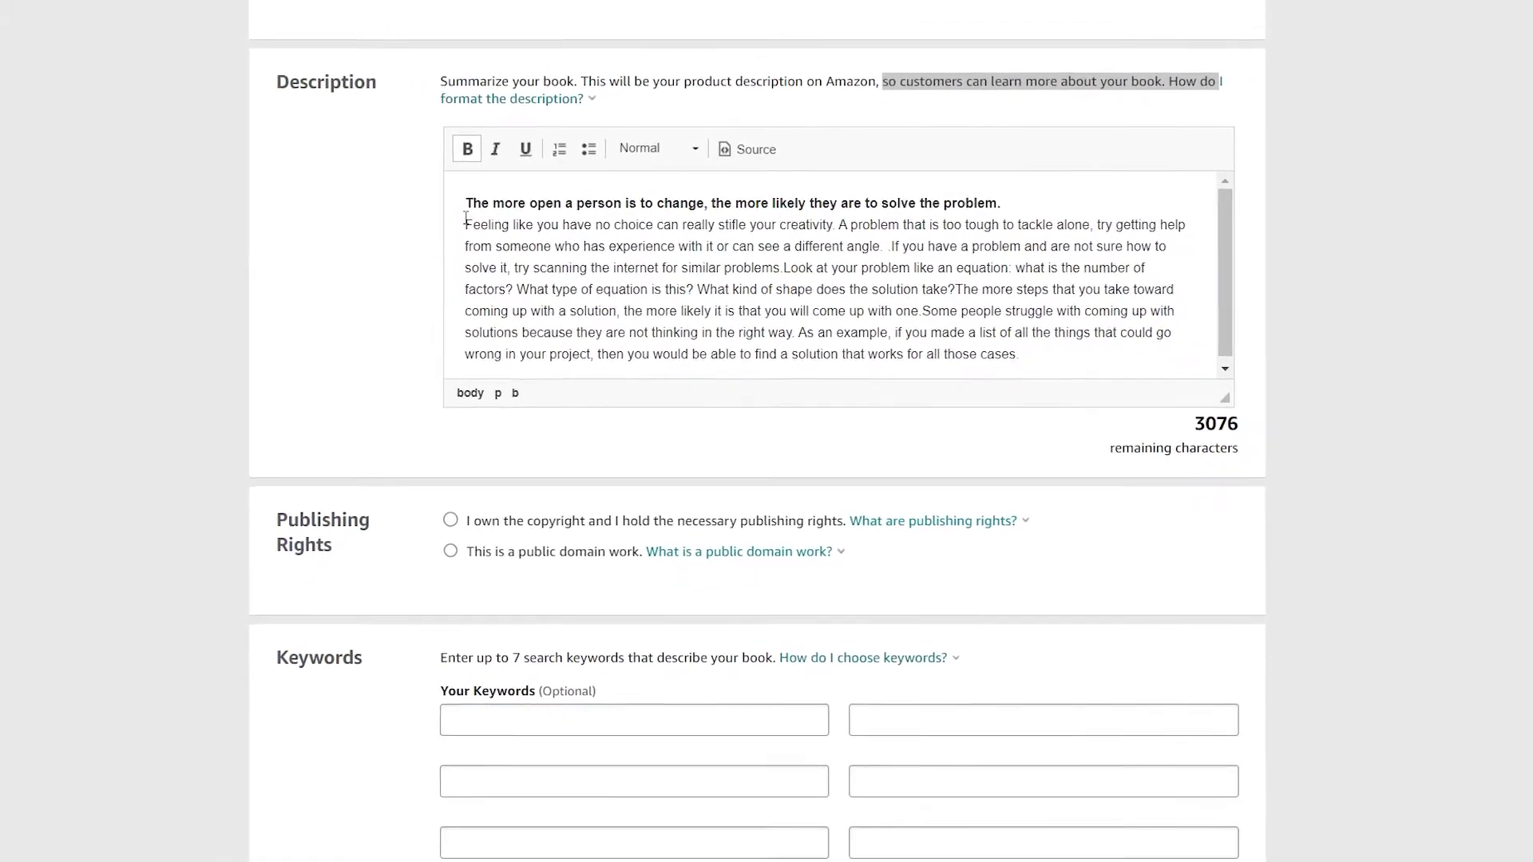
click(466, 223)
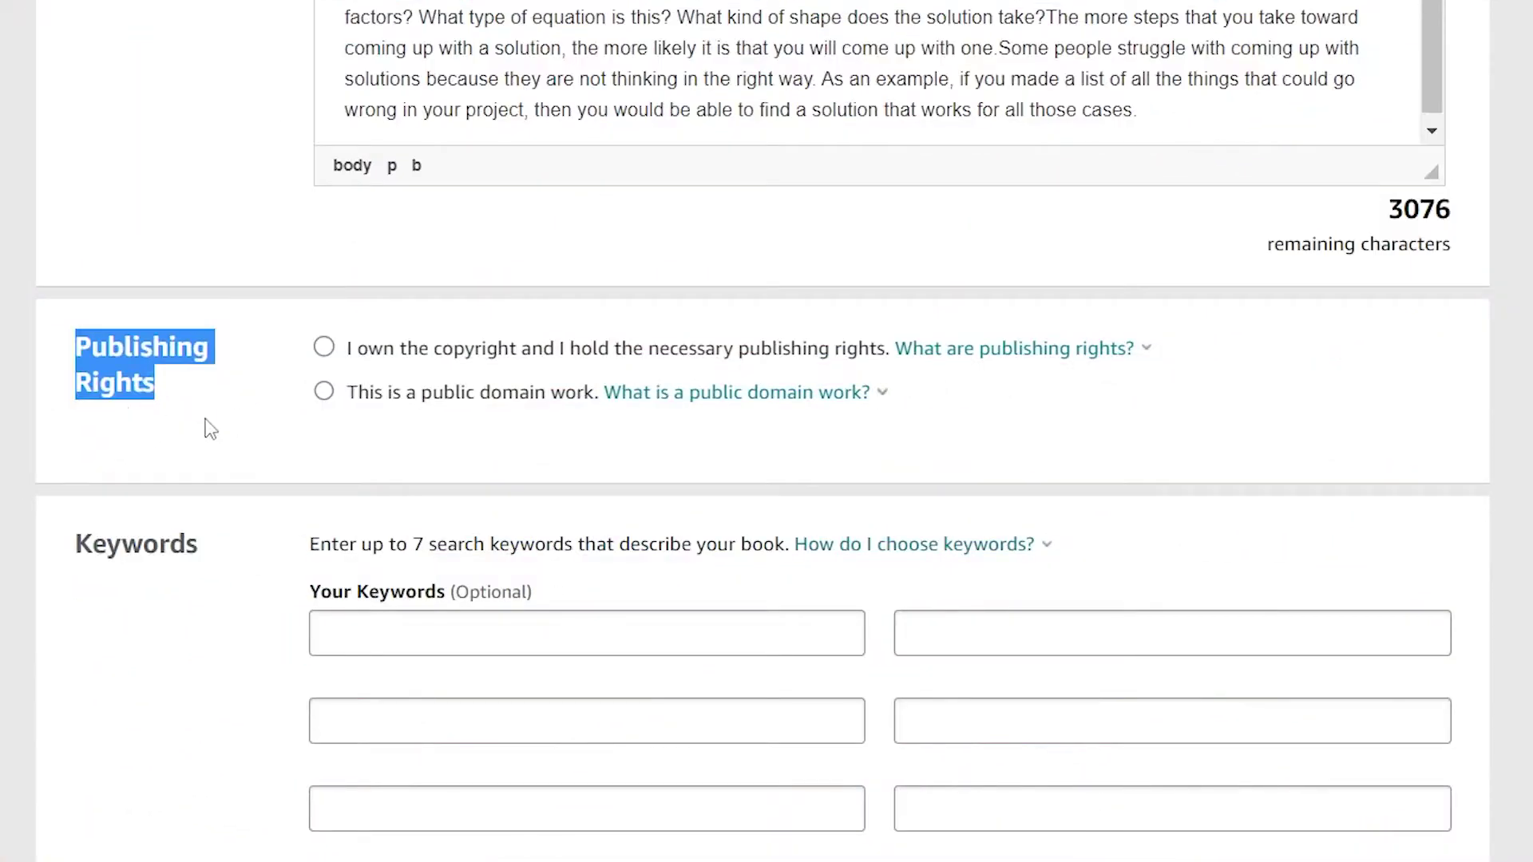
Choose 'I own the copyright and I hold the necessary publishing rights' under Publishing Rights
click(218, 426)
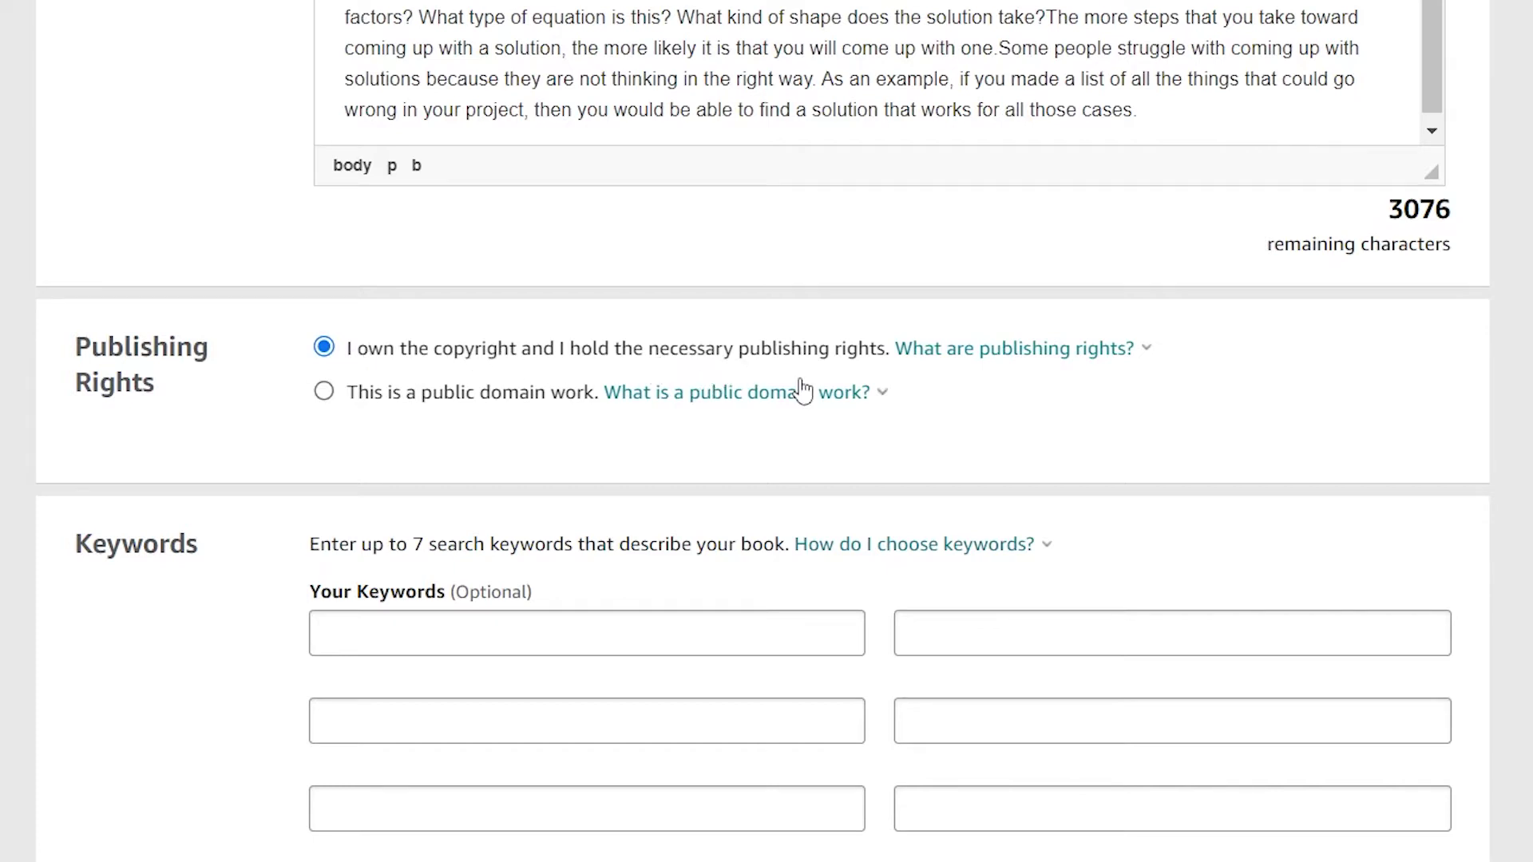
mouse_move(999, 355)
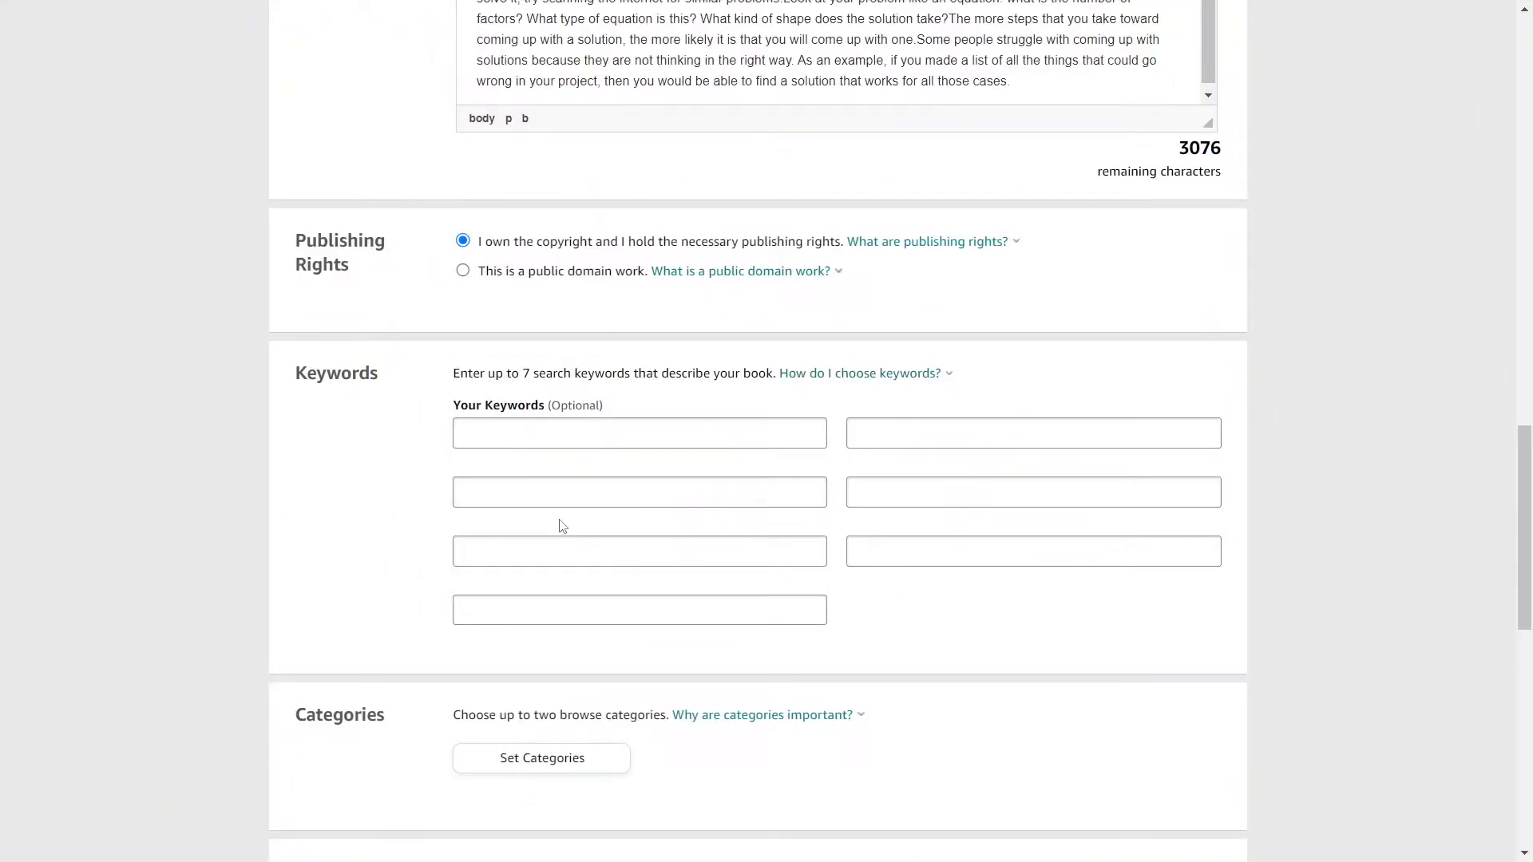
Add the keyword 'motivation' and type 'problem' into the sixth keyword box
text(motivation)
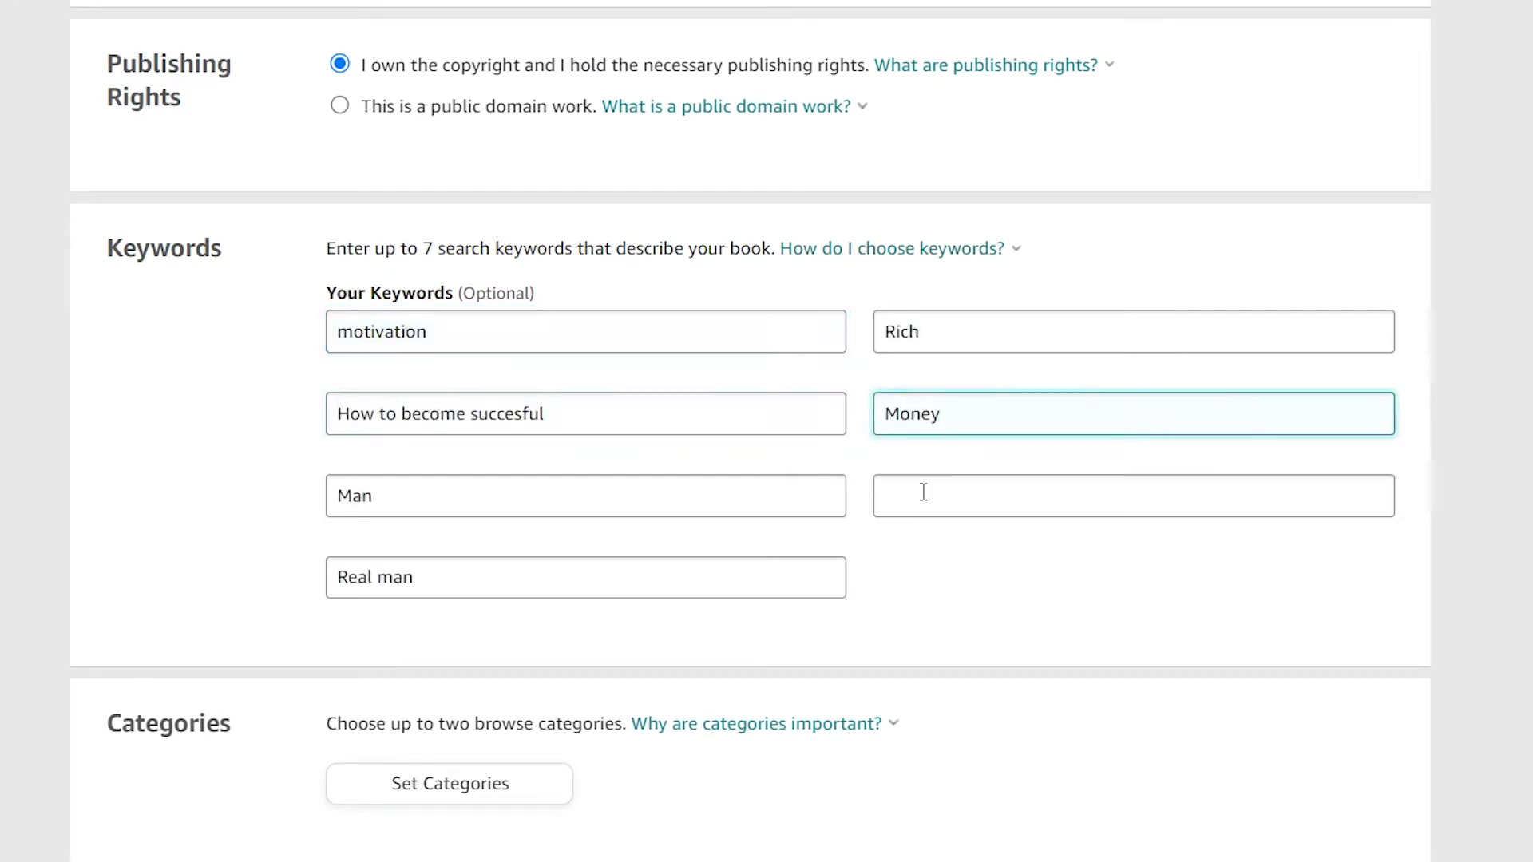
click(923, 492)
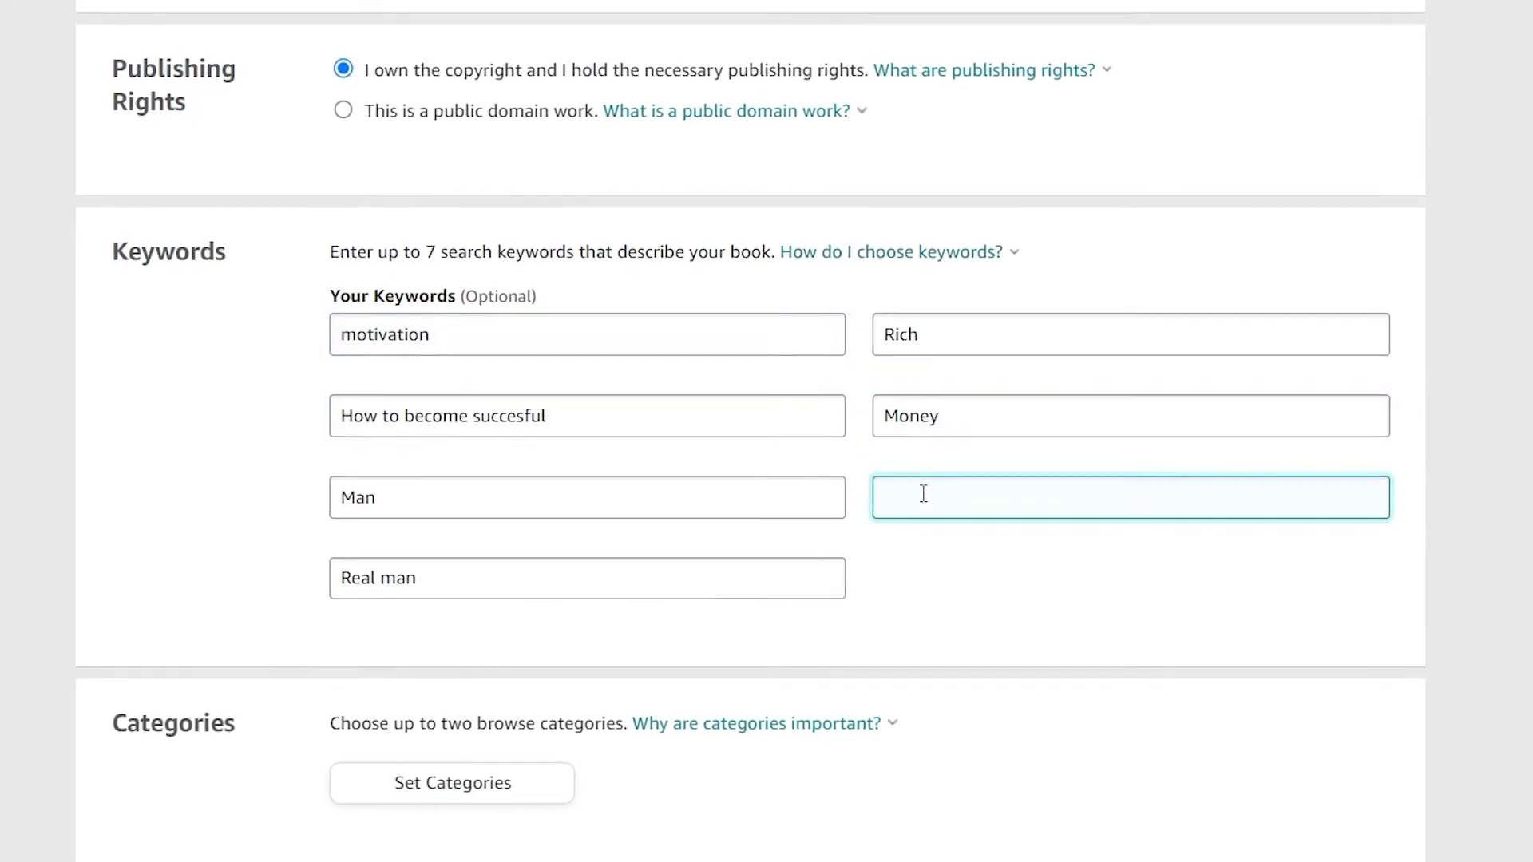
text(problem)
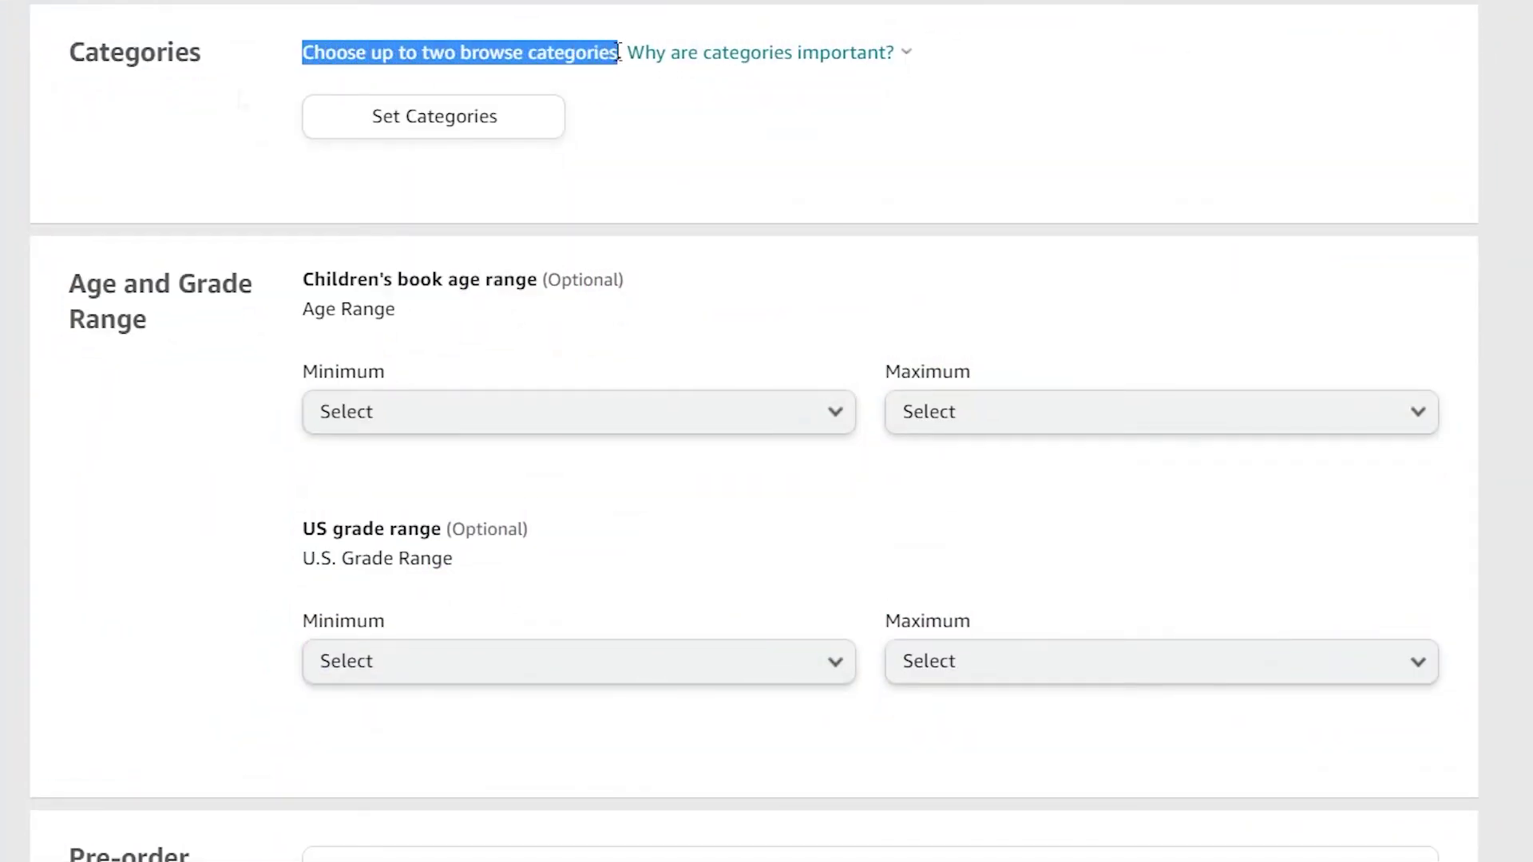
In the category chooser, tick New Thought under Nonfiction > Body, Mind & Spirit
click(408, 127)
click(399, 397)
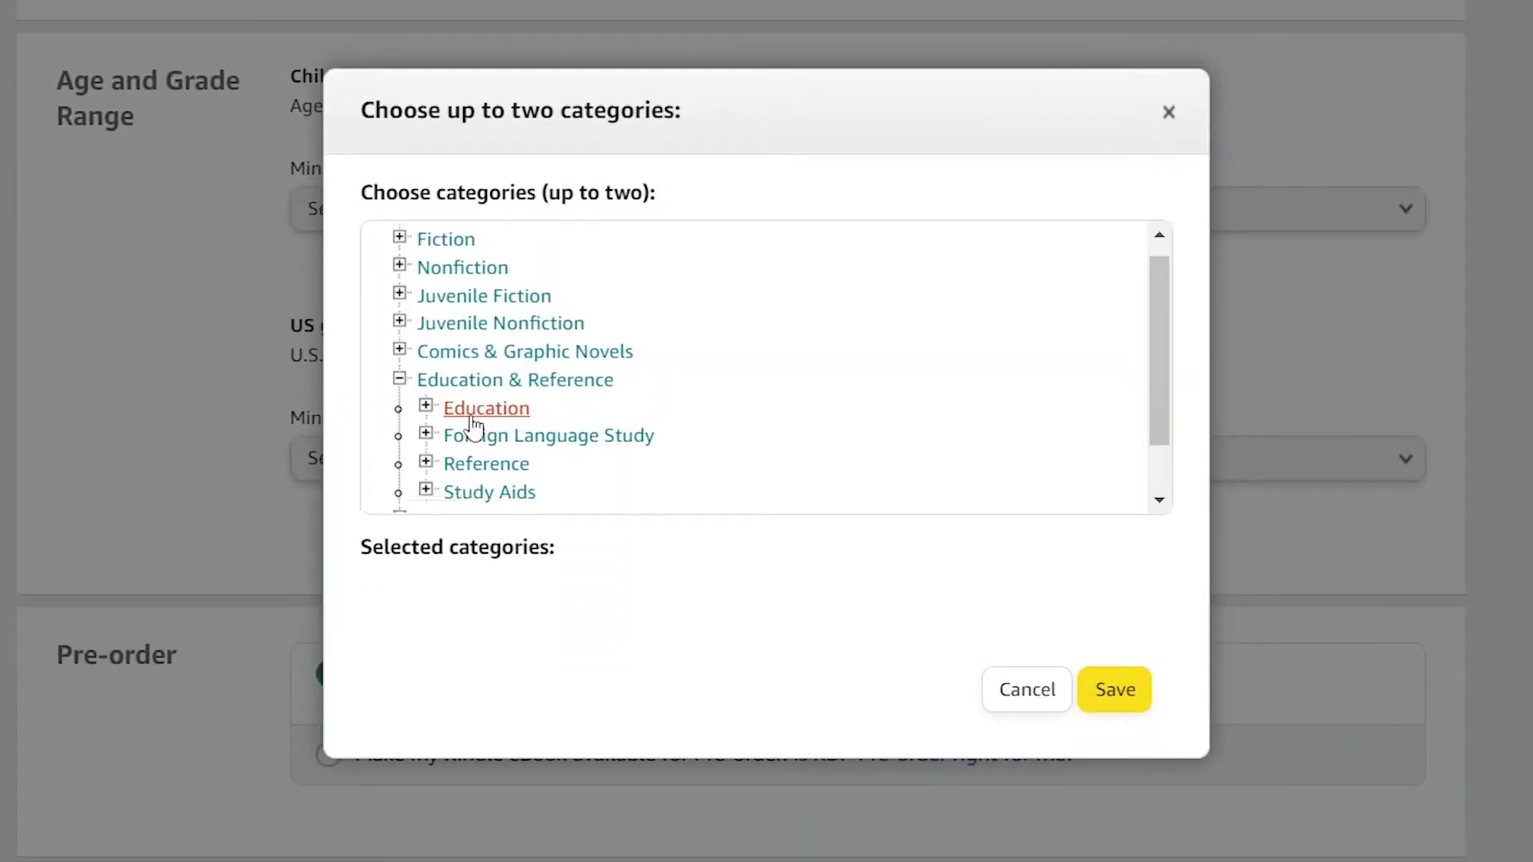
scroll(452, 427, down, 2)
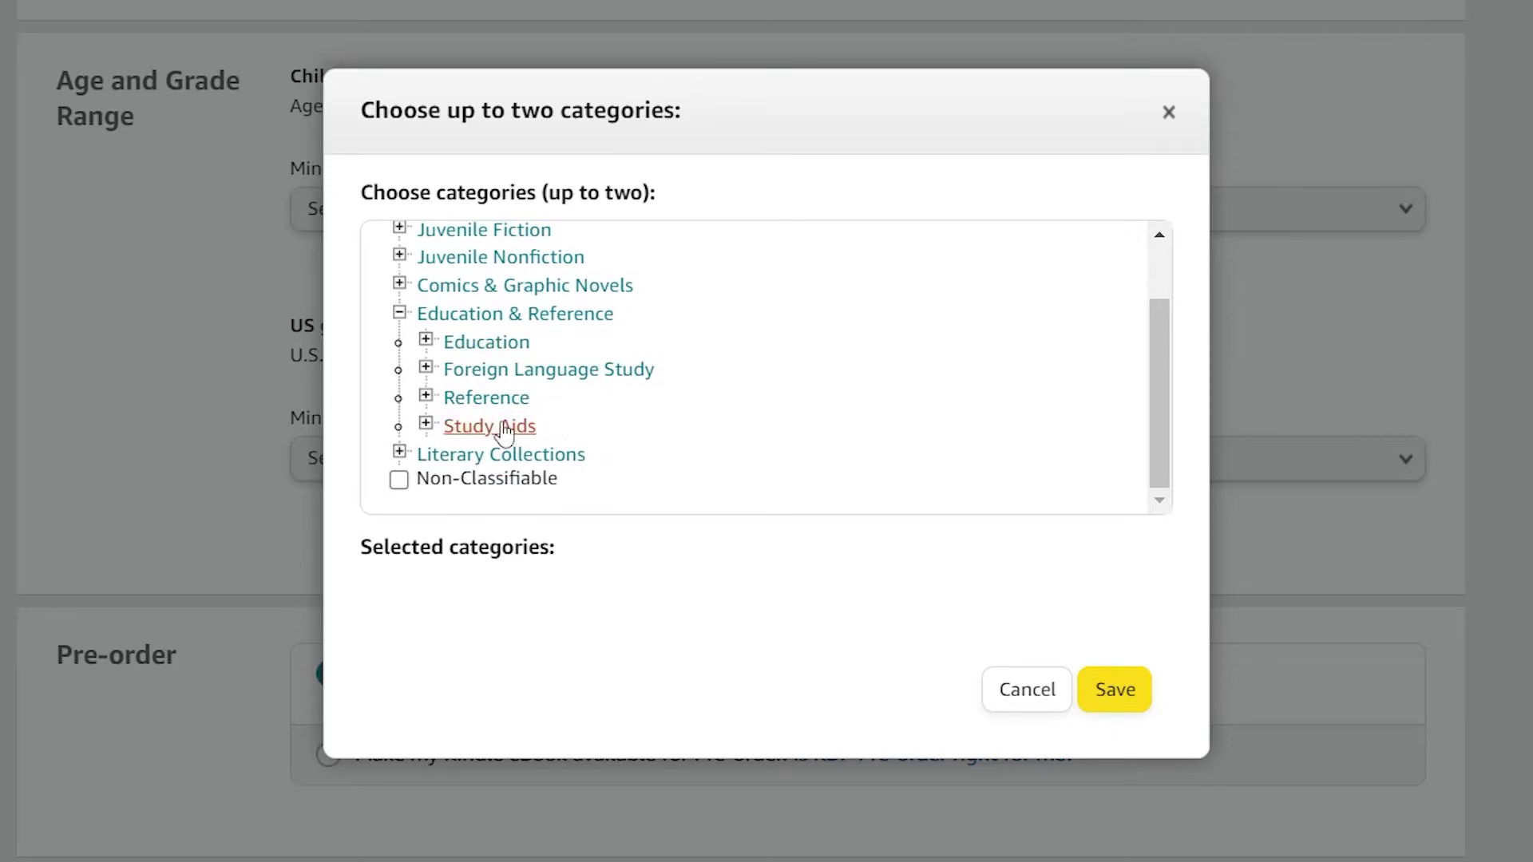
click(399, 455)
scroll(431, 424, down, 3)
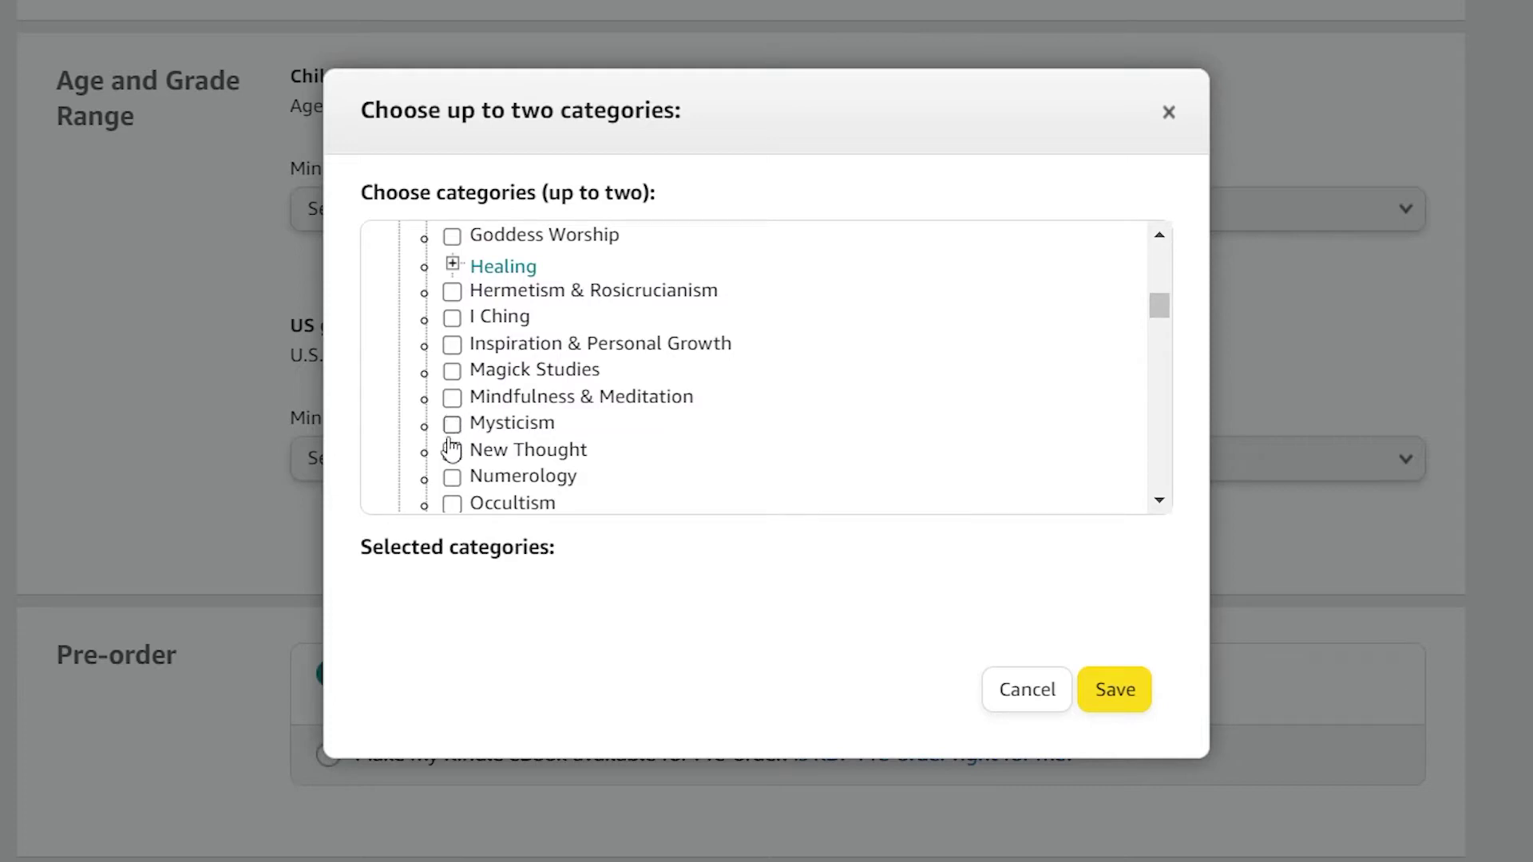
click(452, 450)
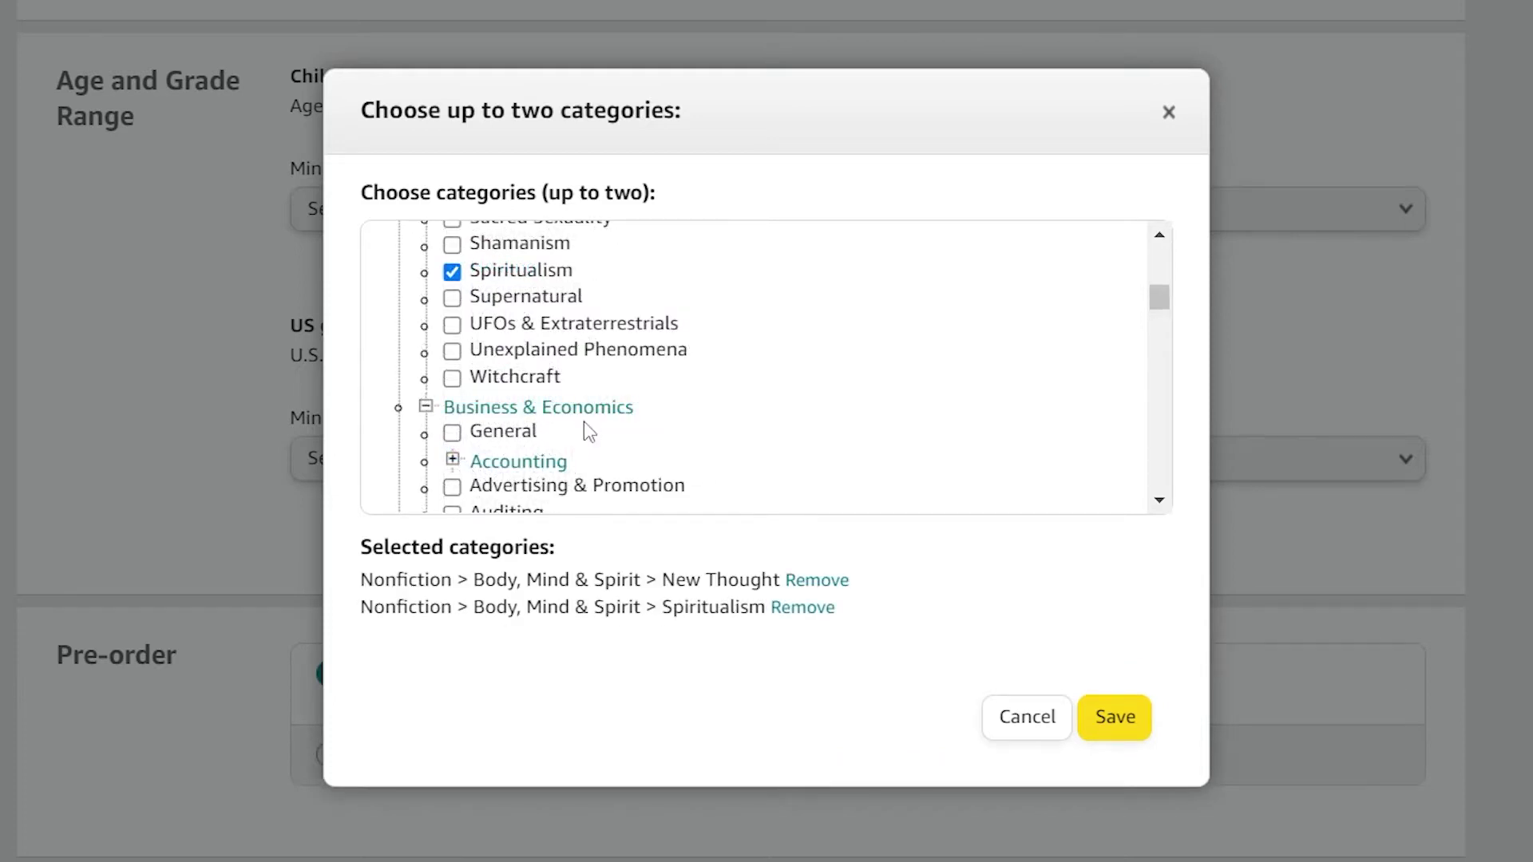
scroll(585, 424, down, 5)
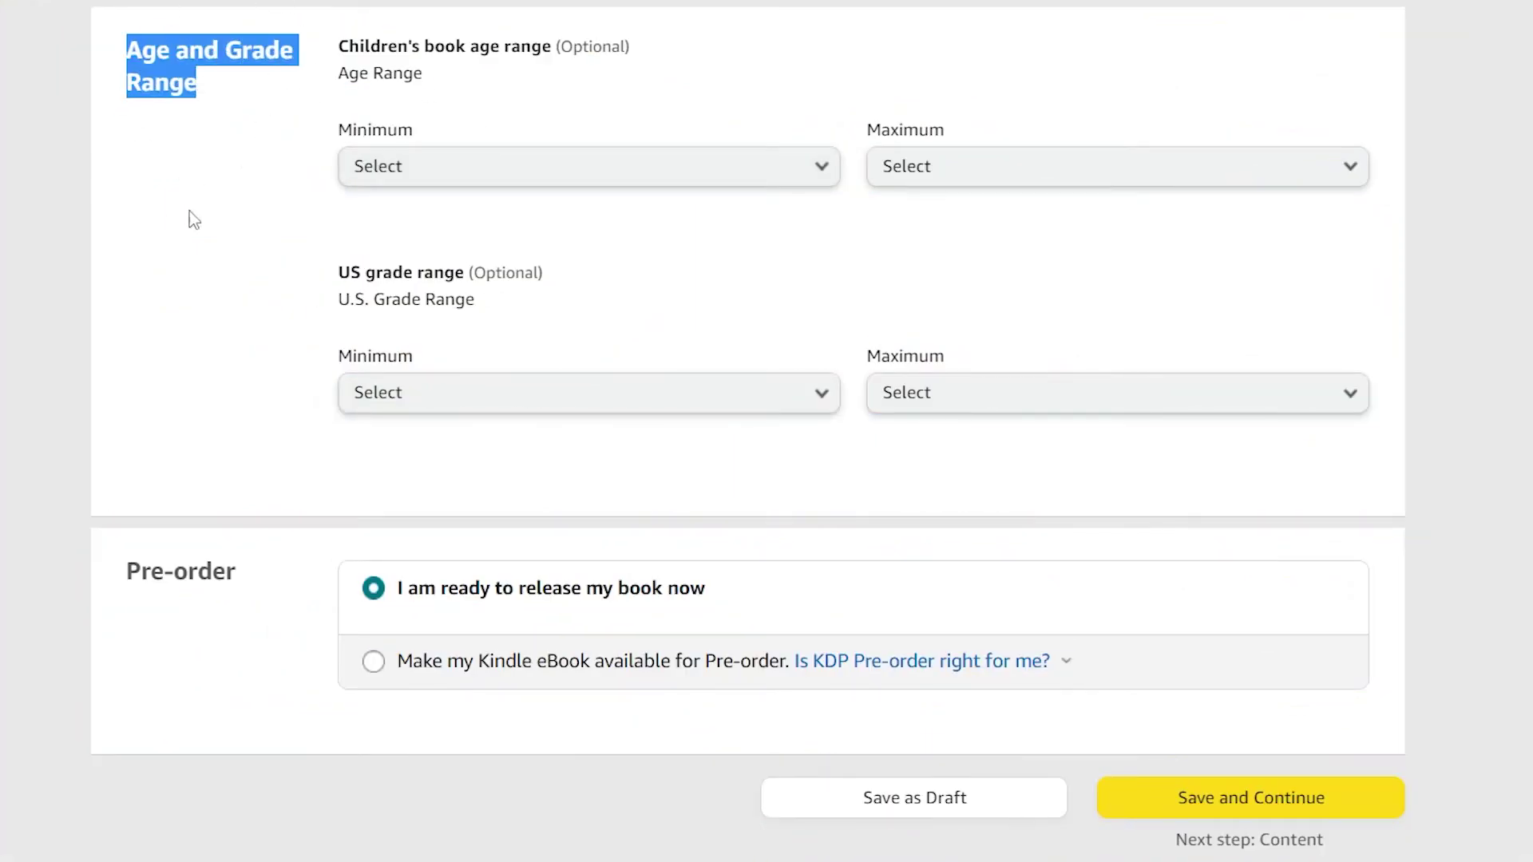
Open the Minimum age dropdown for the children's book age range
click(556, 254)
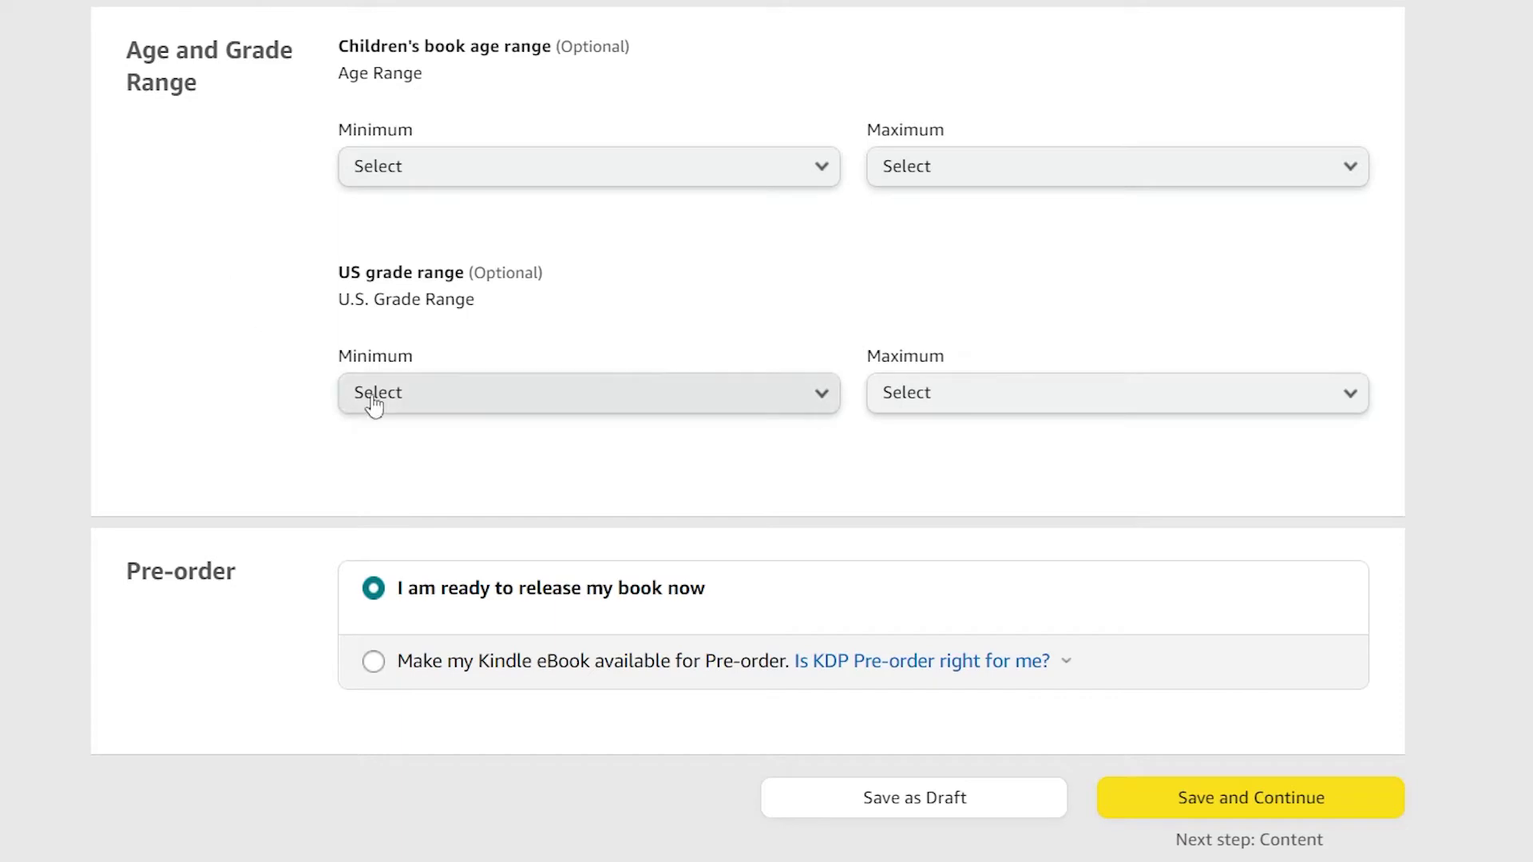
click(463, 177)
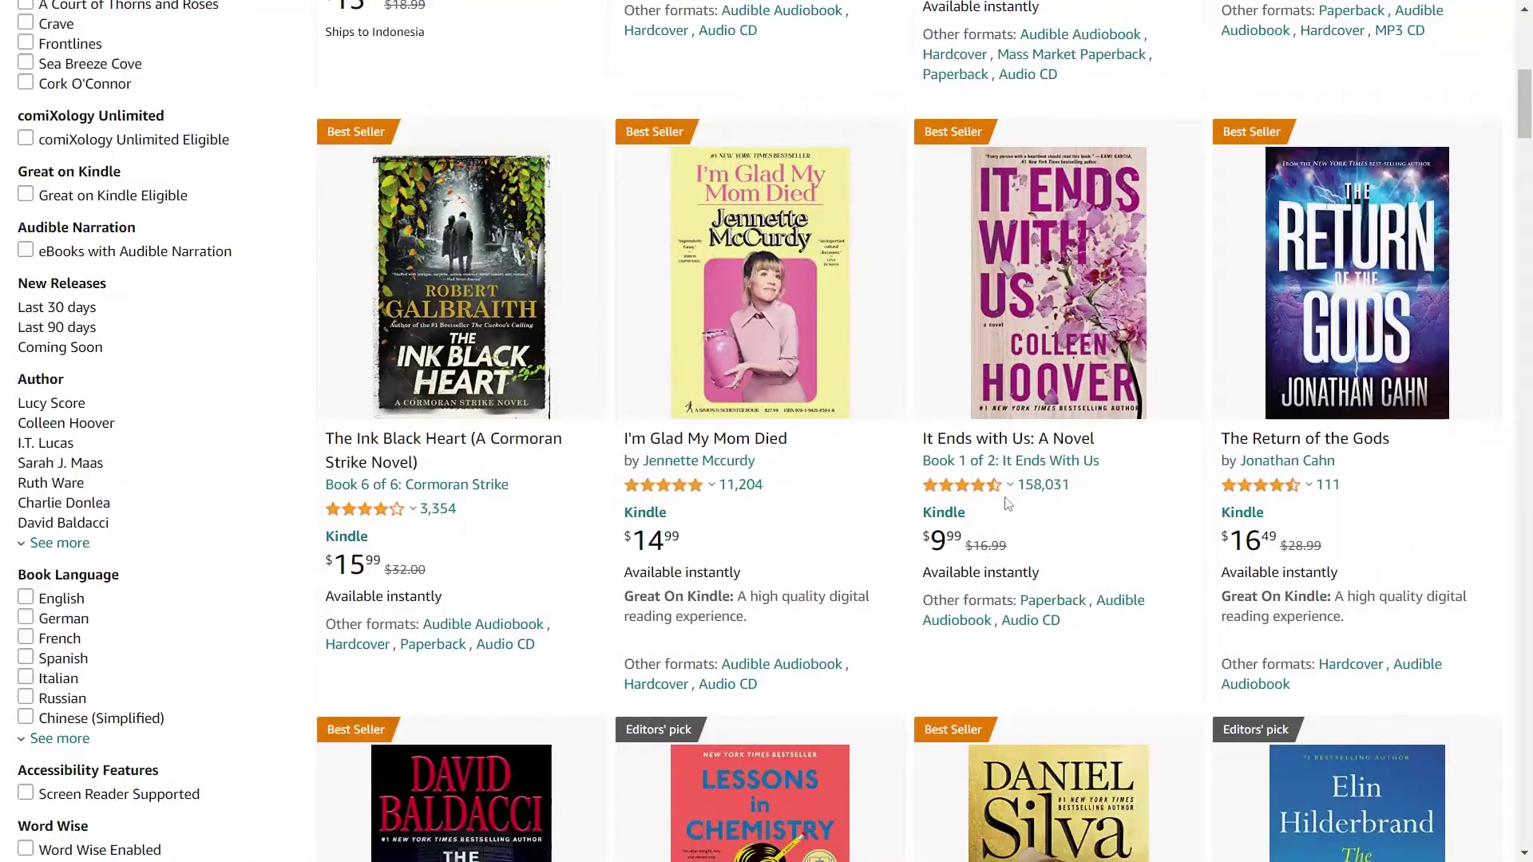
Browse the ratings and prices of best-selling Kindle eBooks in the Amazon Kindle Store grid
mouse_move(963, 490)
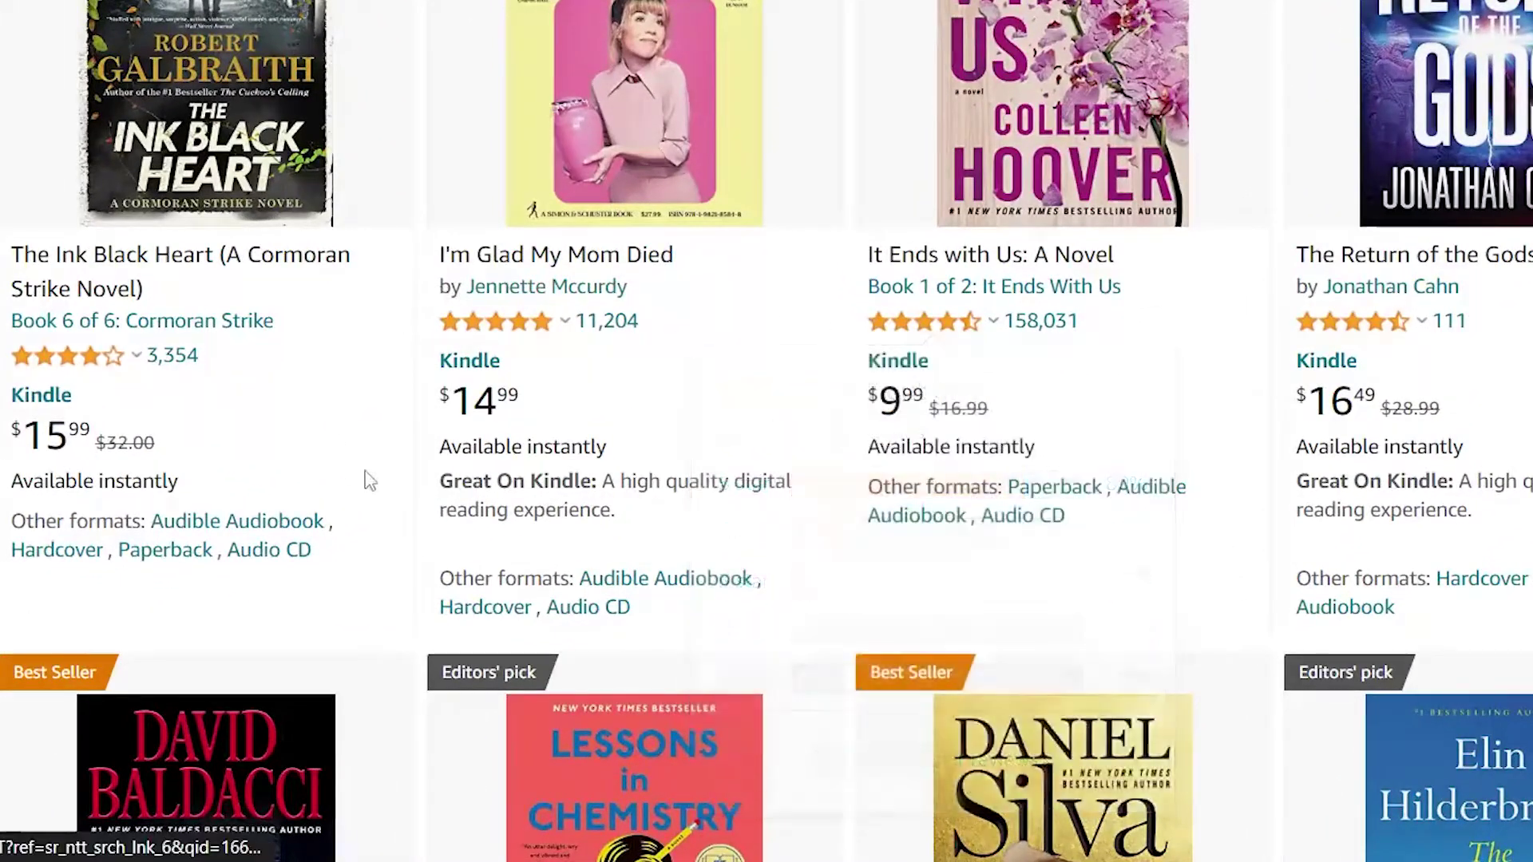
mouse_move(503, 322)
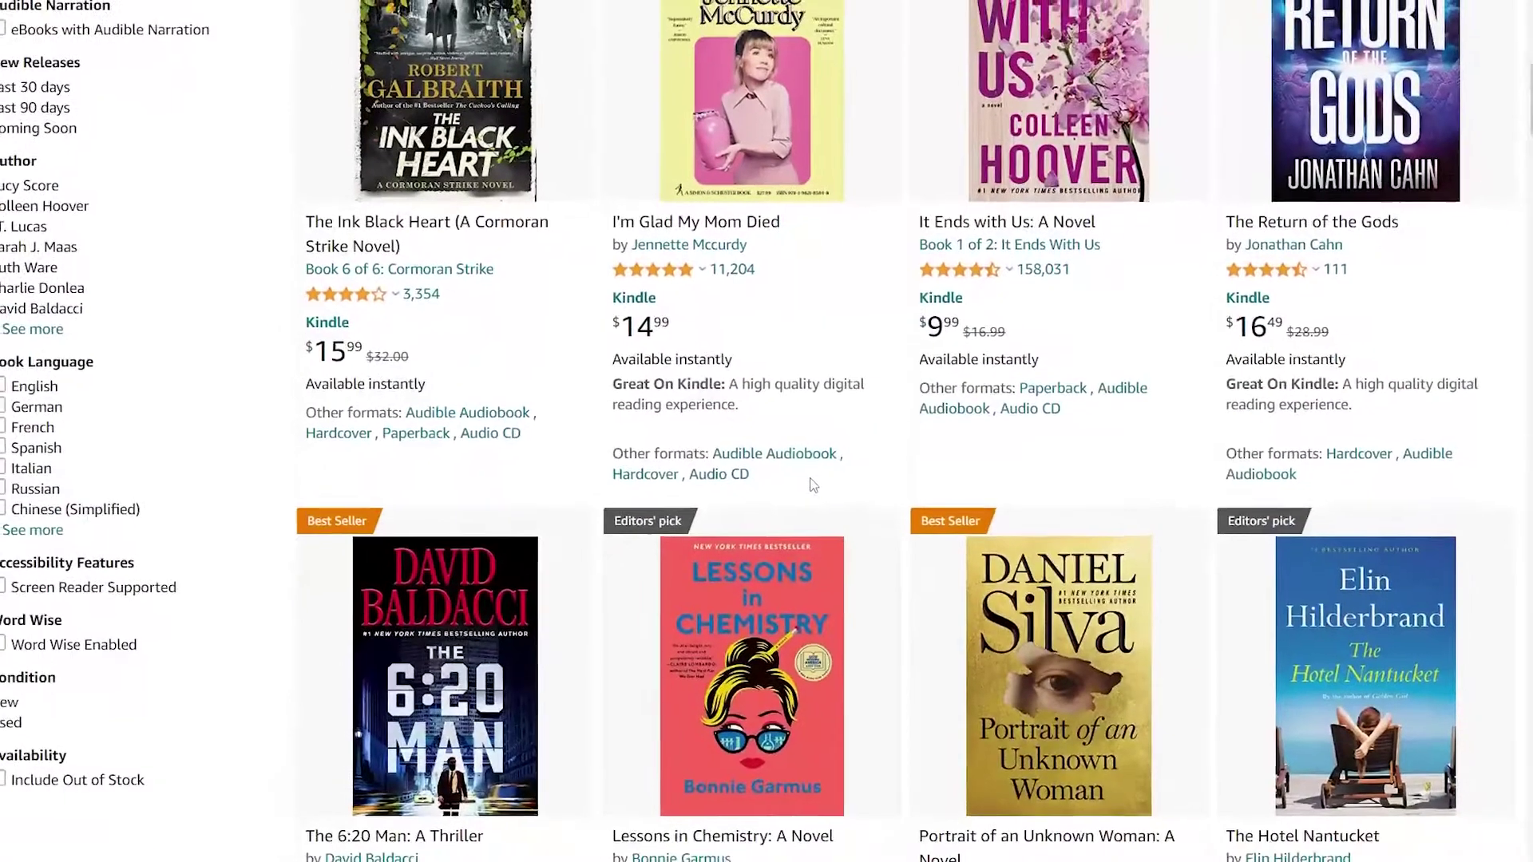
scroll(818, 495, down, 1)
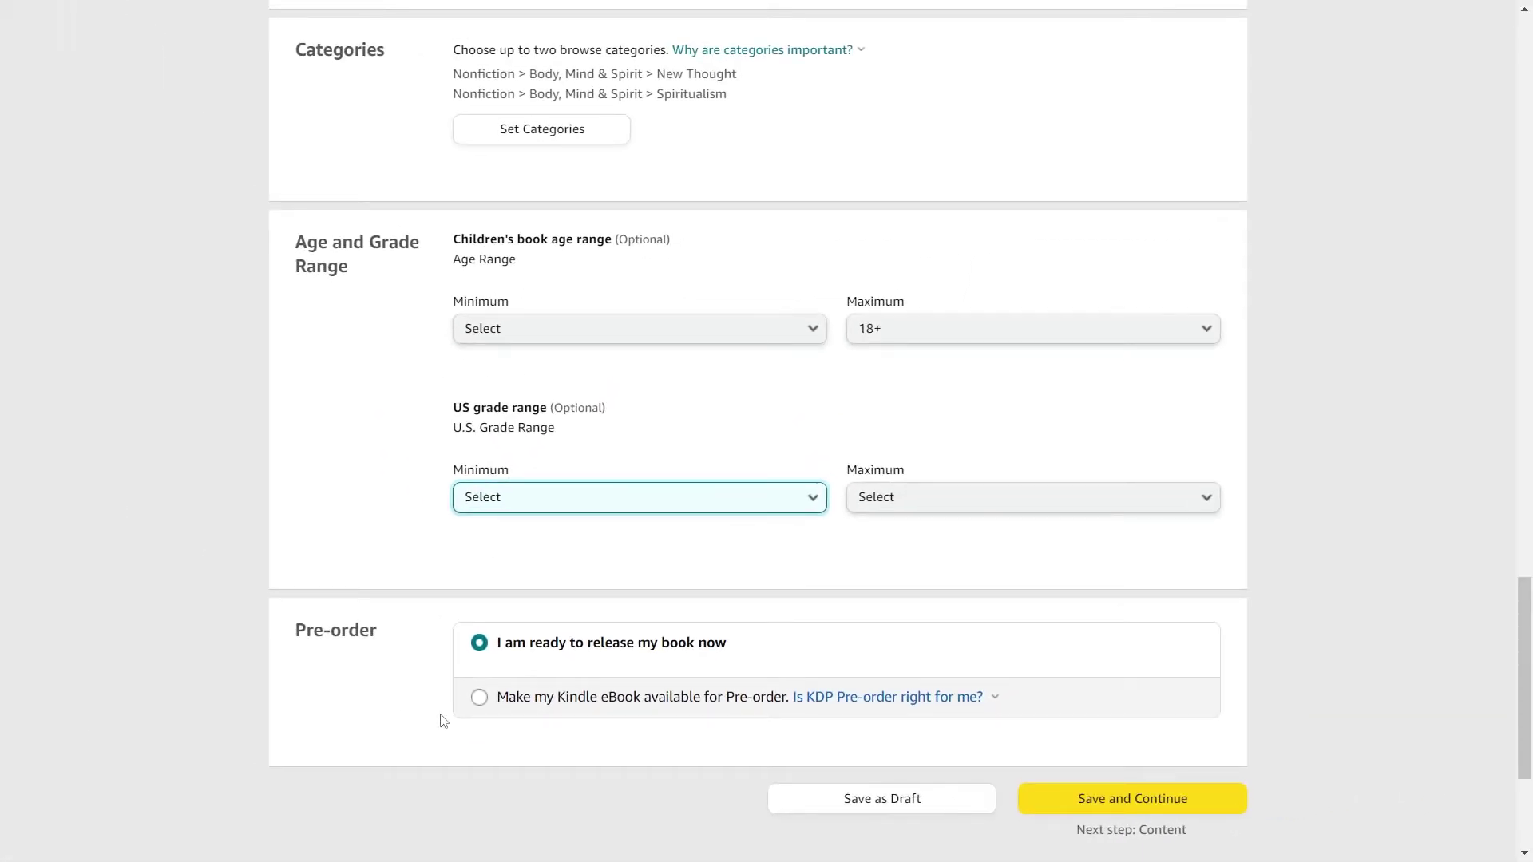
Save the eBook details, retrying after the age-range fix, to reach the Content page
click(1132, 798)
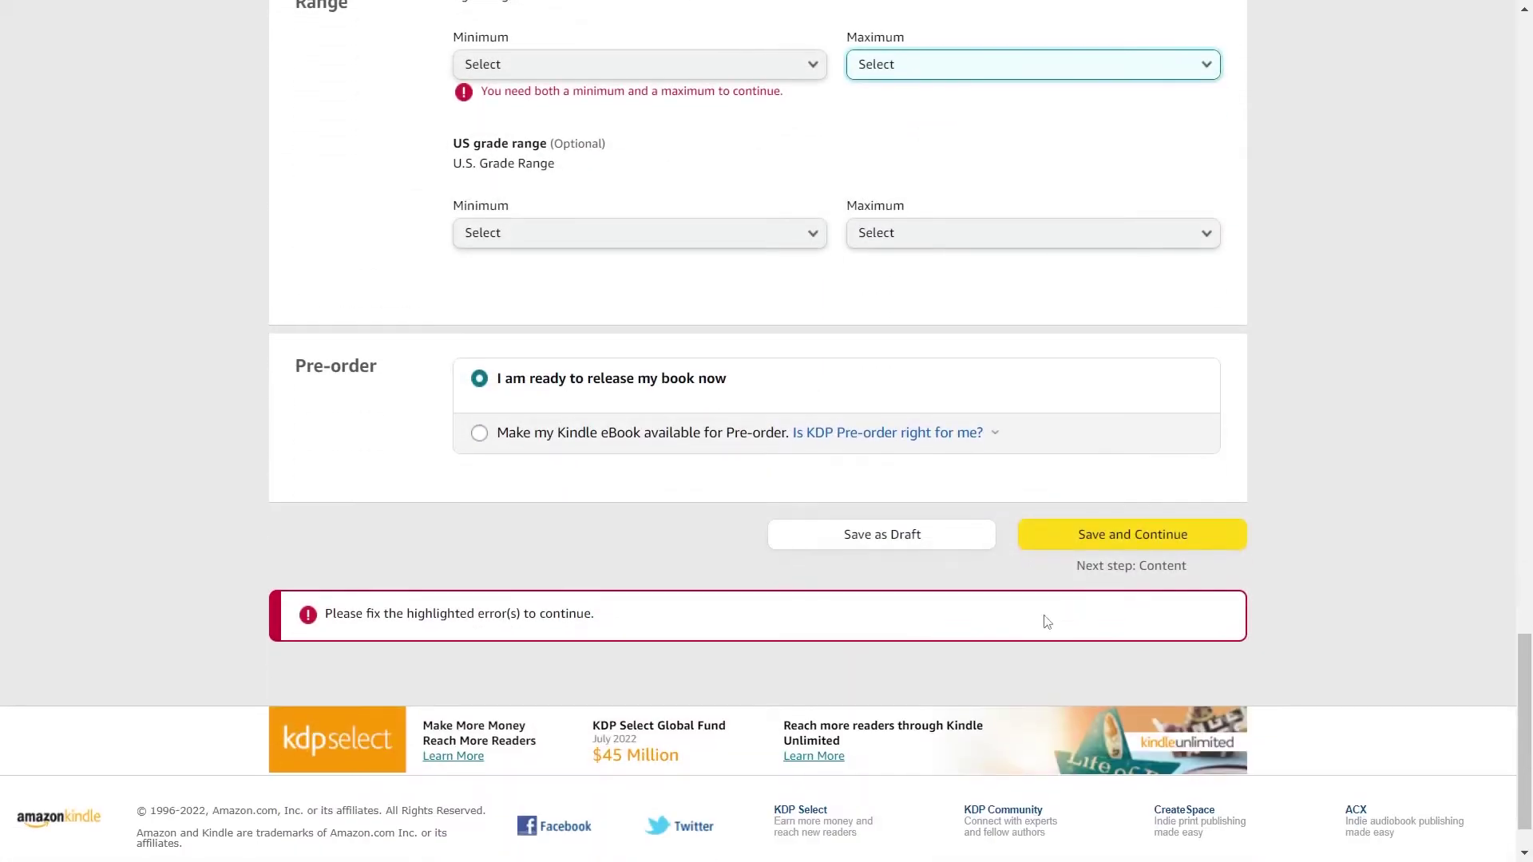
click(1125, 540)
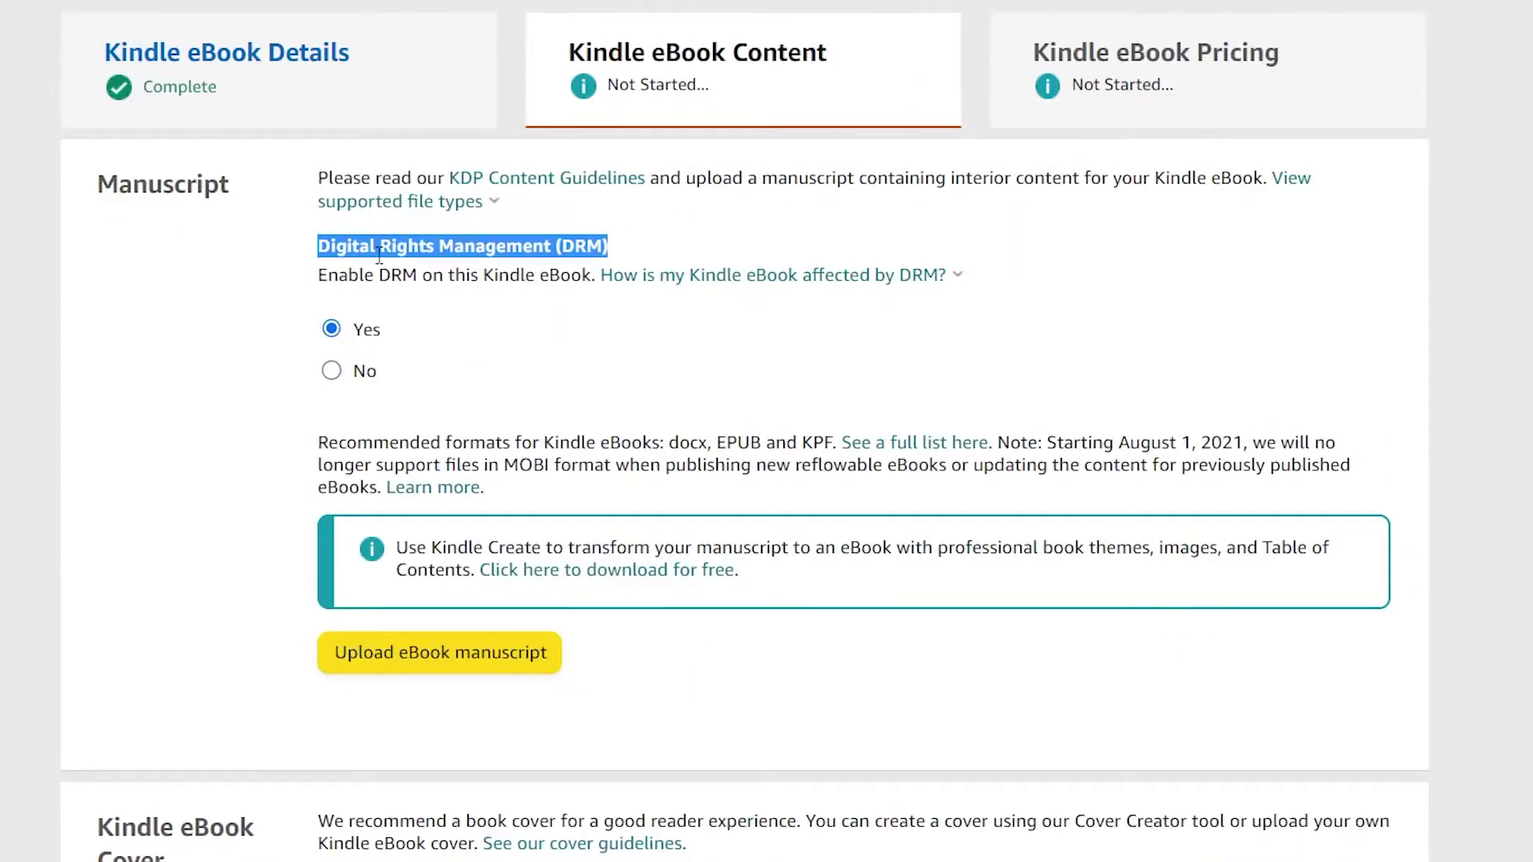
click(728, 281)
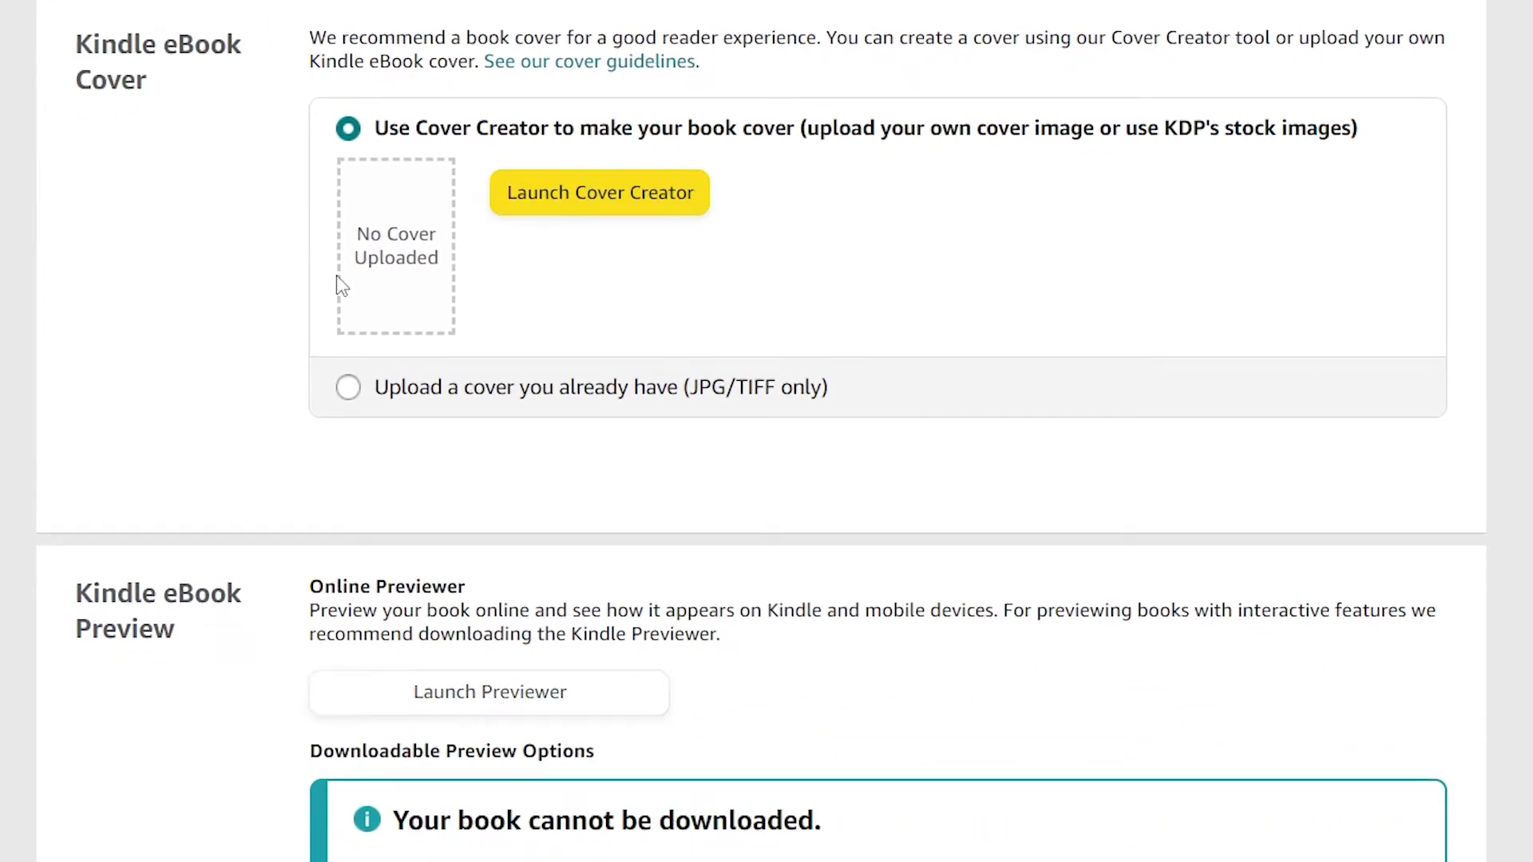
Upload White Minimalist Mindset Book Cover.jpg from Downloads as the eBook's own cover
click(445, 398)
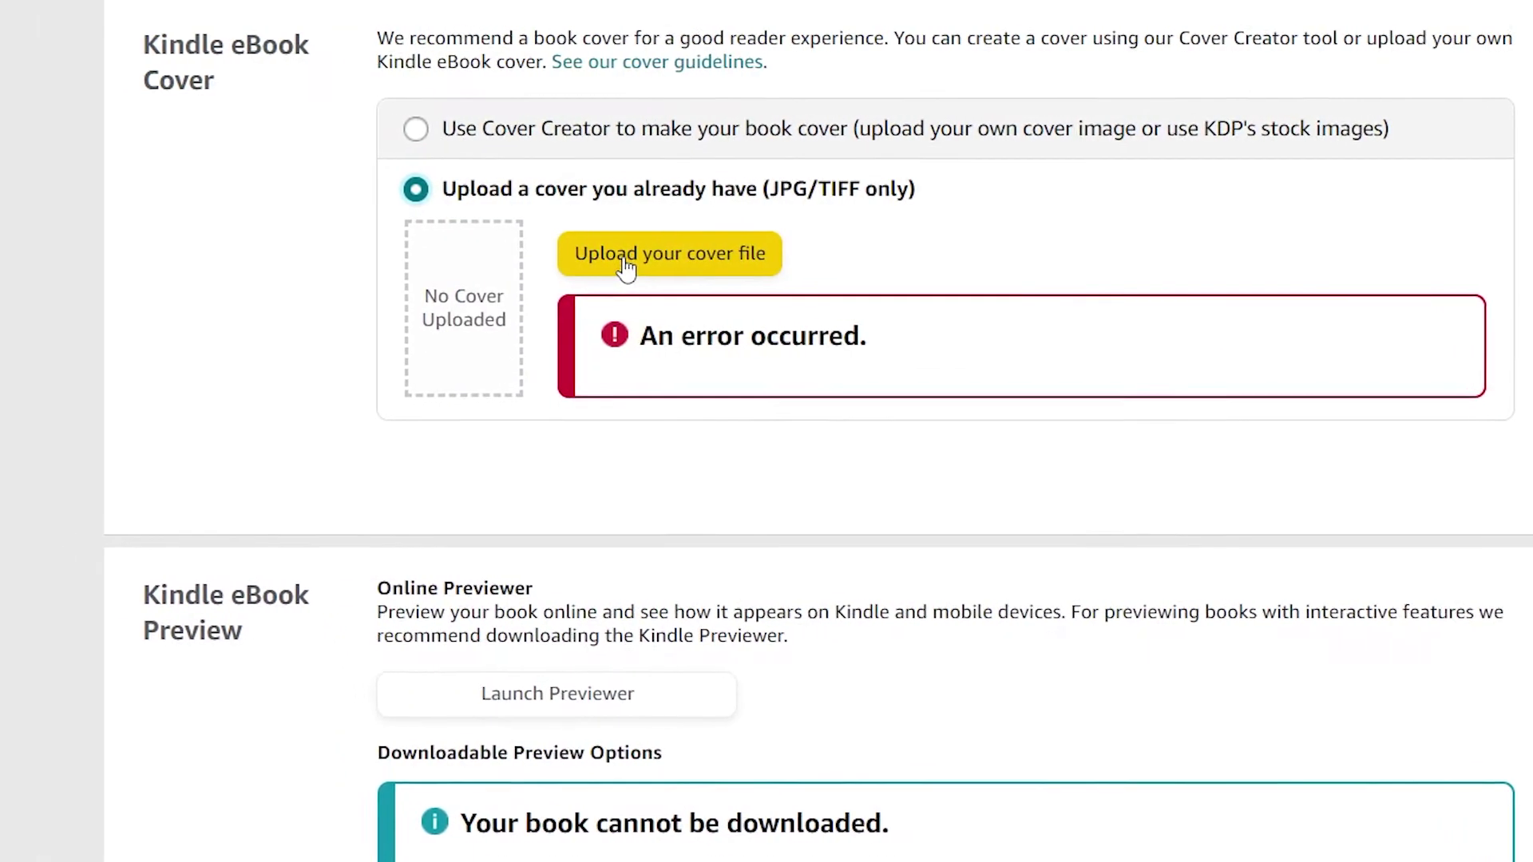
click(555, 255)
click(357, 277)
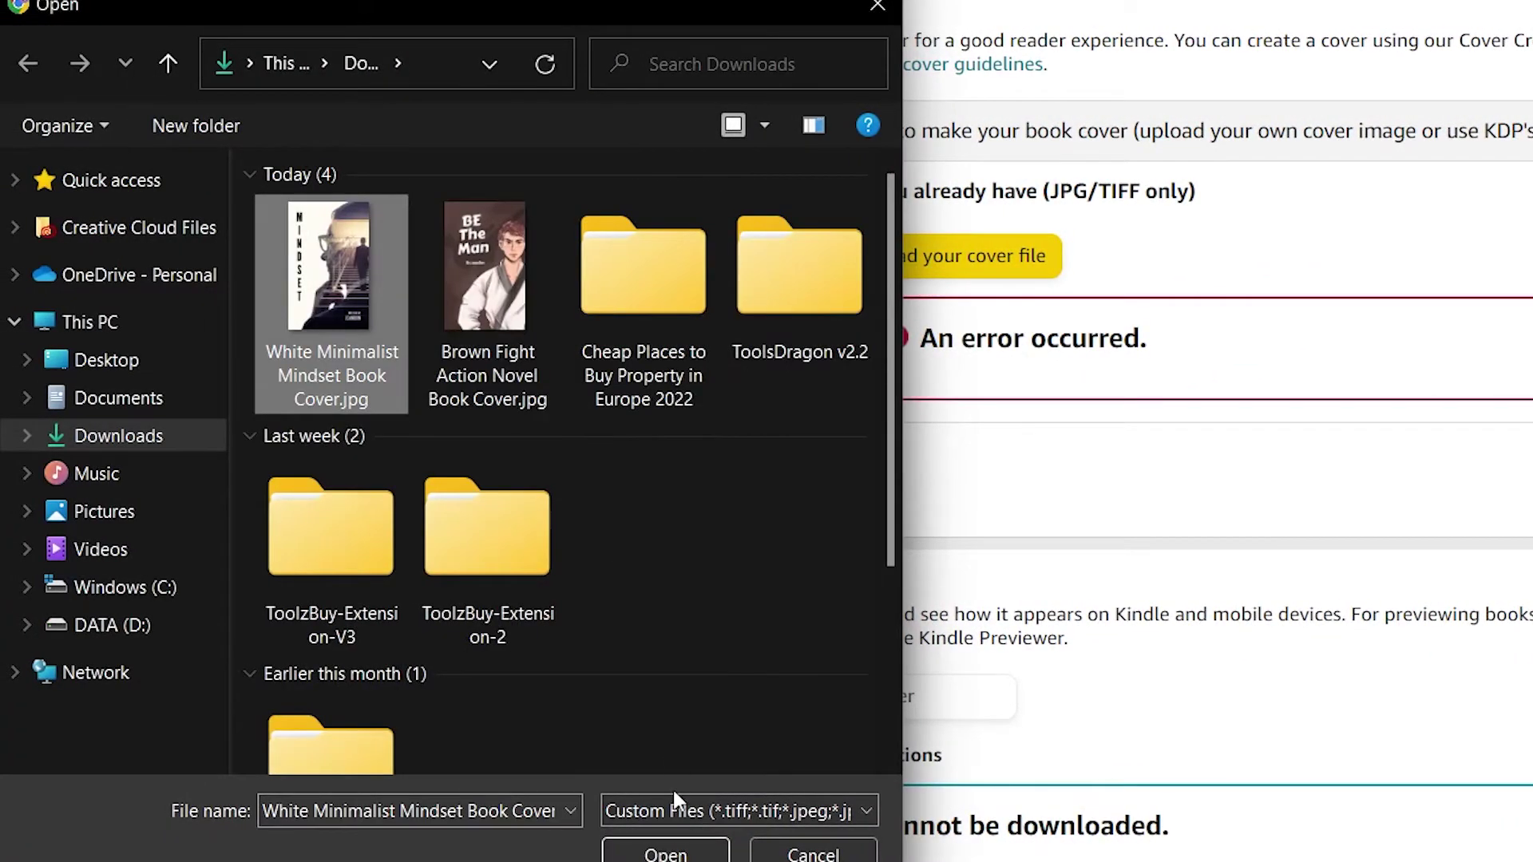
click(665, 852)
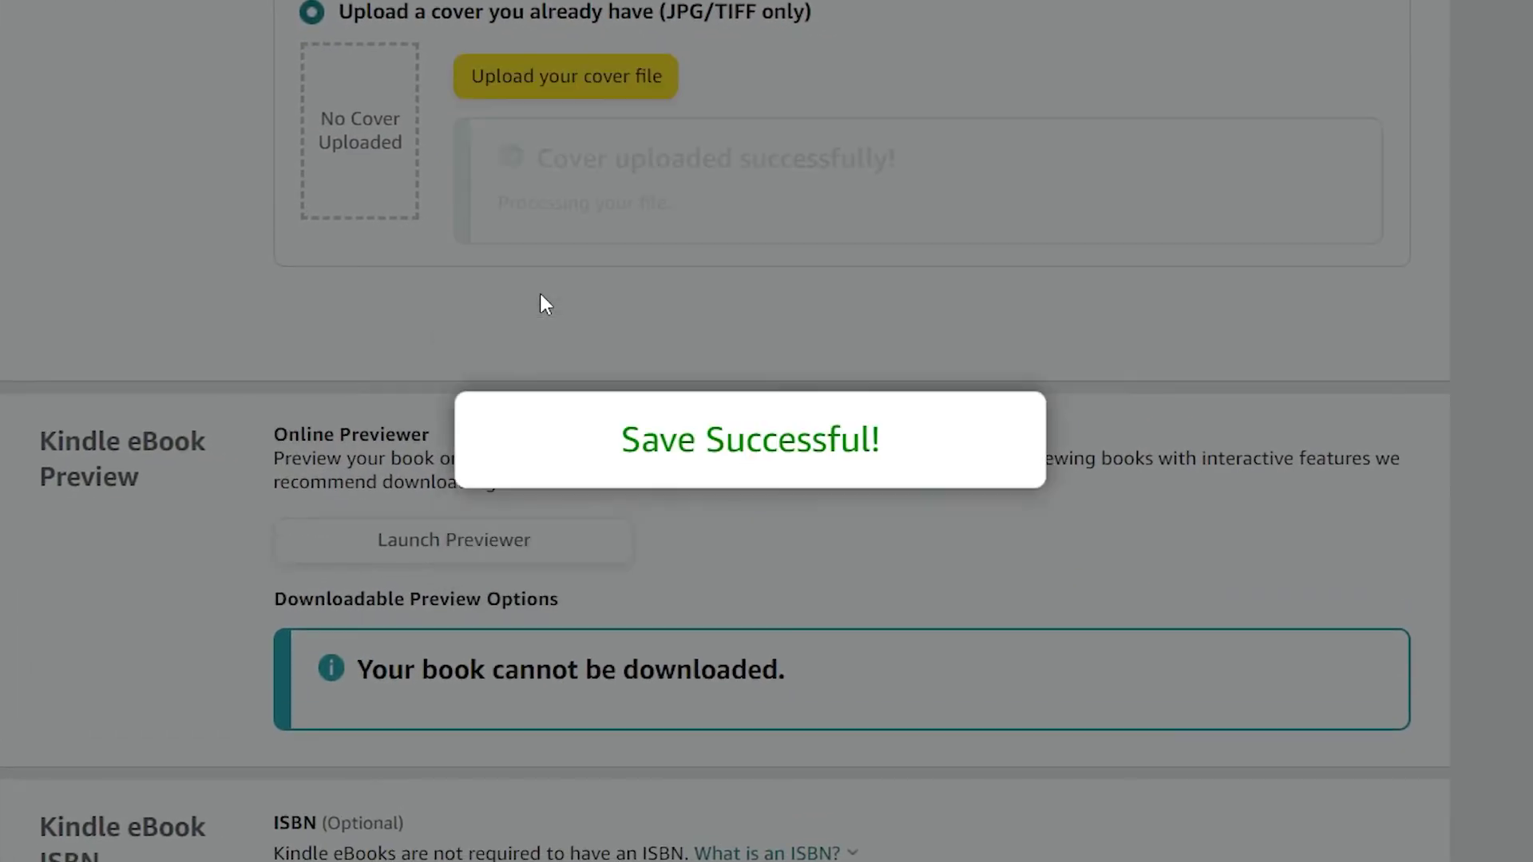
scroll(546, 305, up, 3)
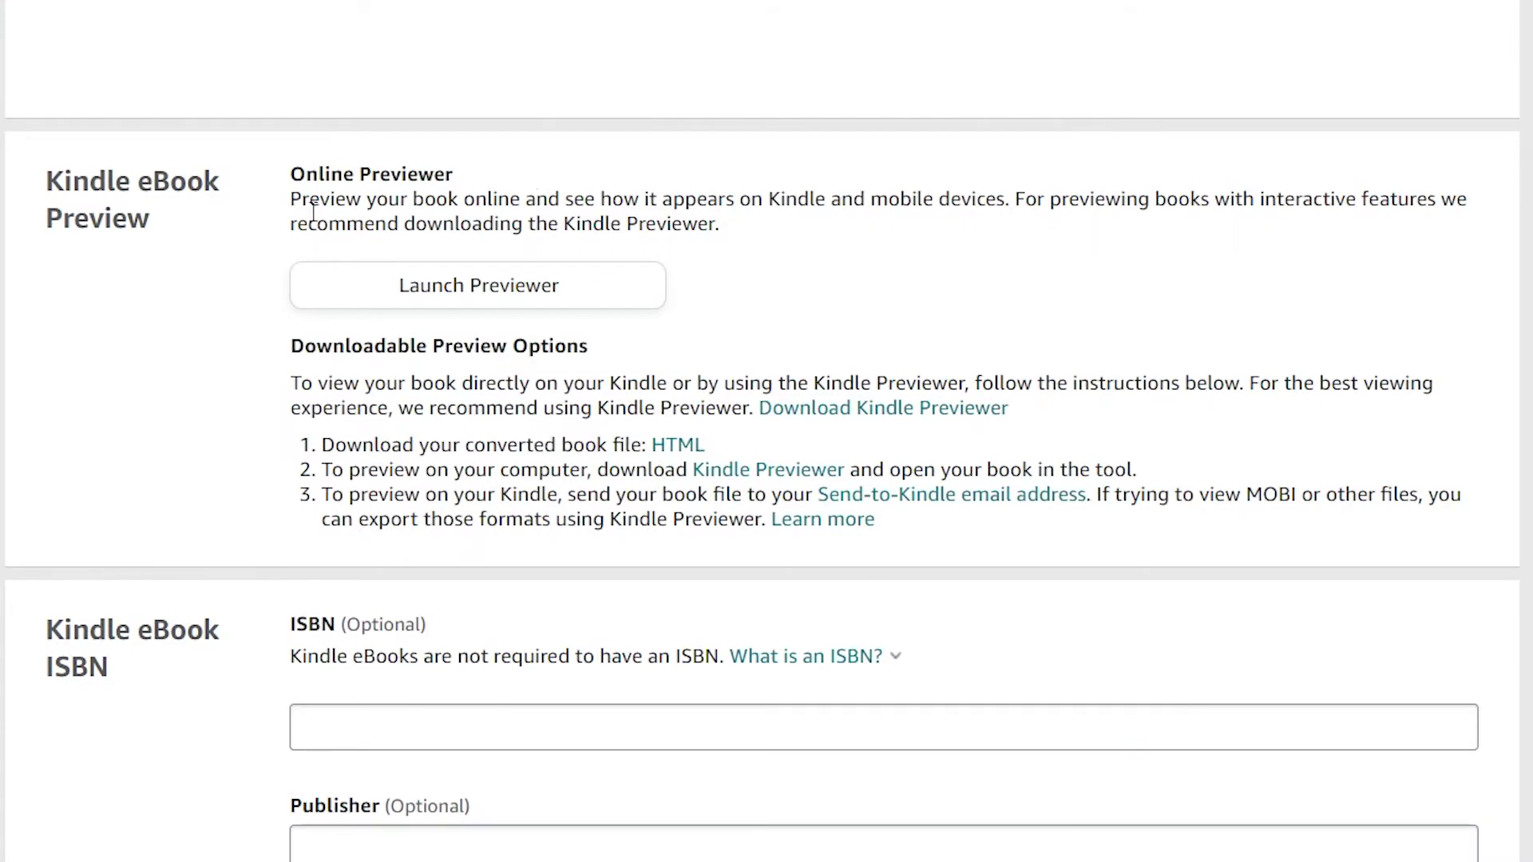
Highlight the Kindle eBook Preview instructions and follow the Kindle Previewer link to its help page
drag(45, 192, 227, 235)
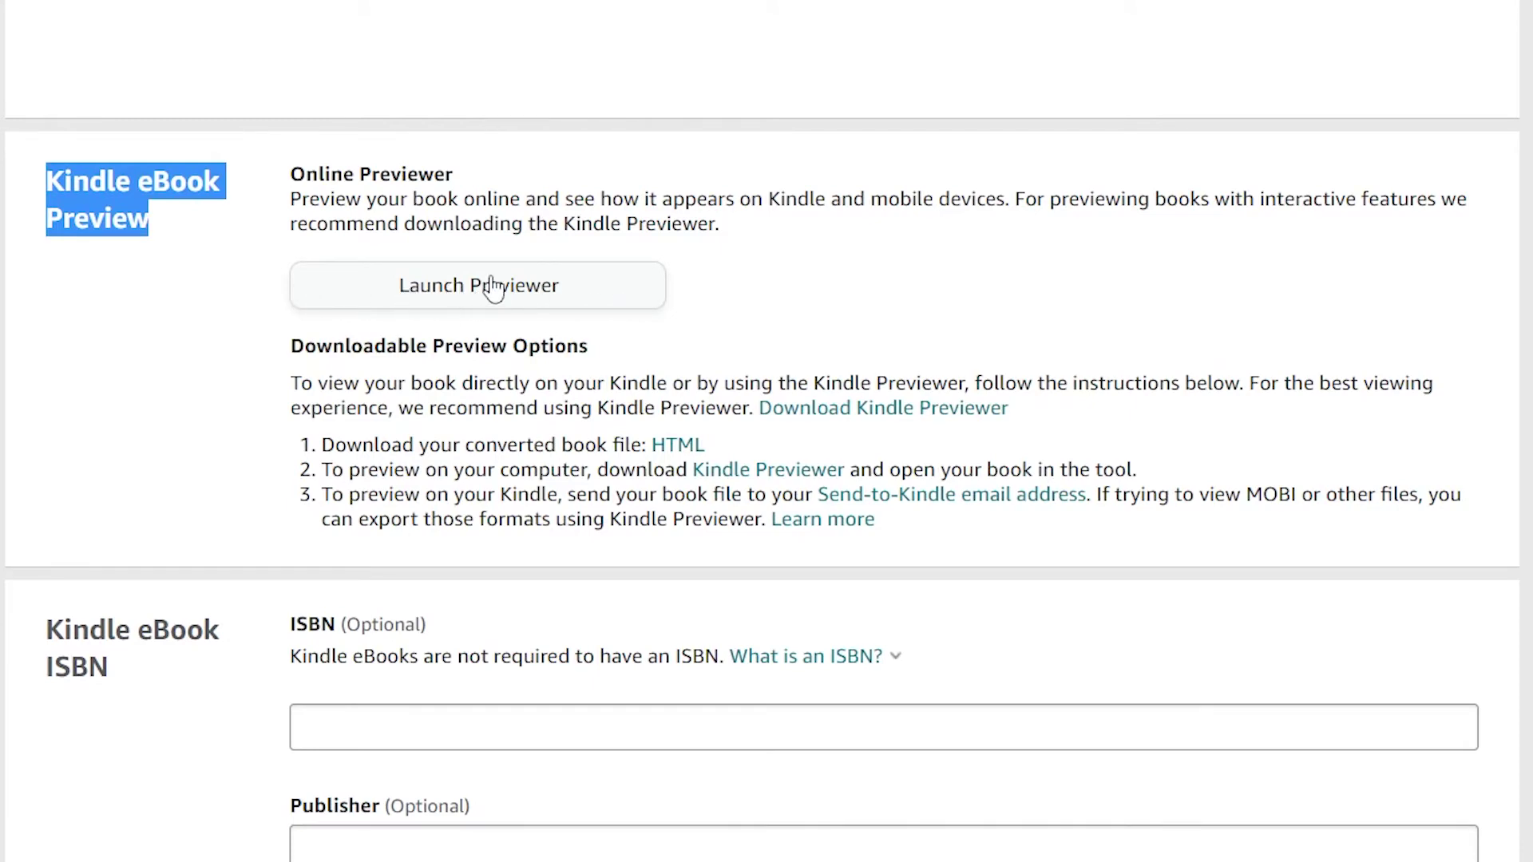
drag(323, 471, 691, 474)
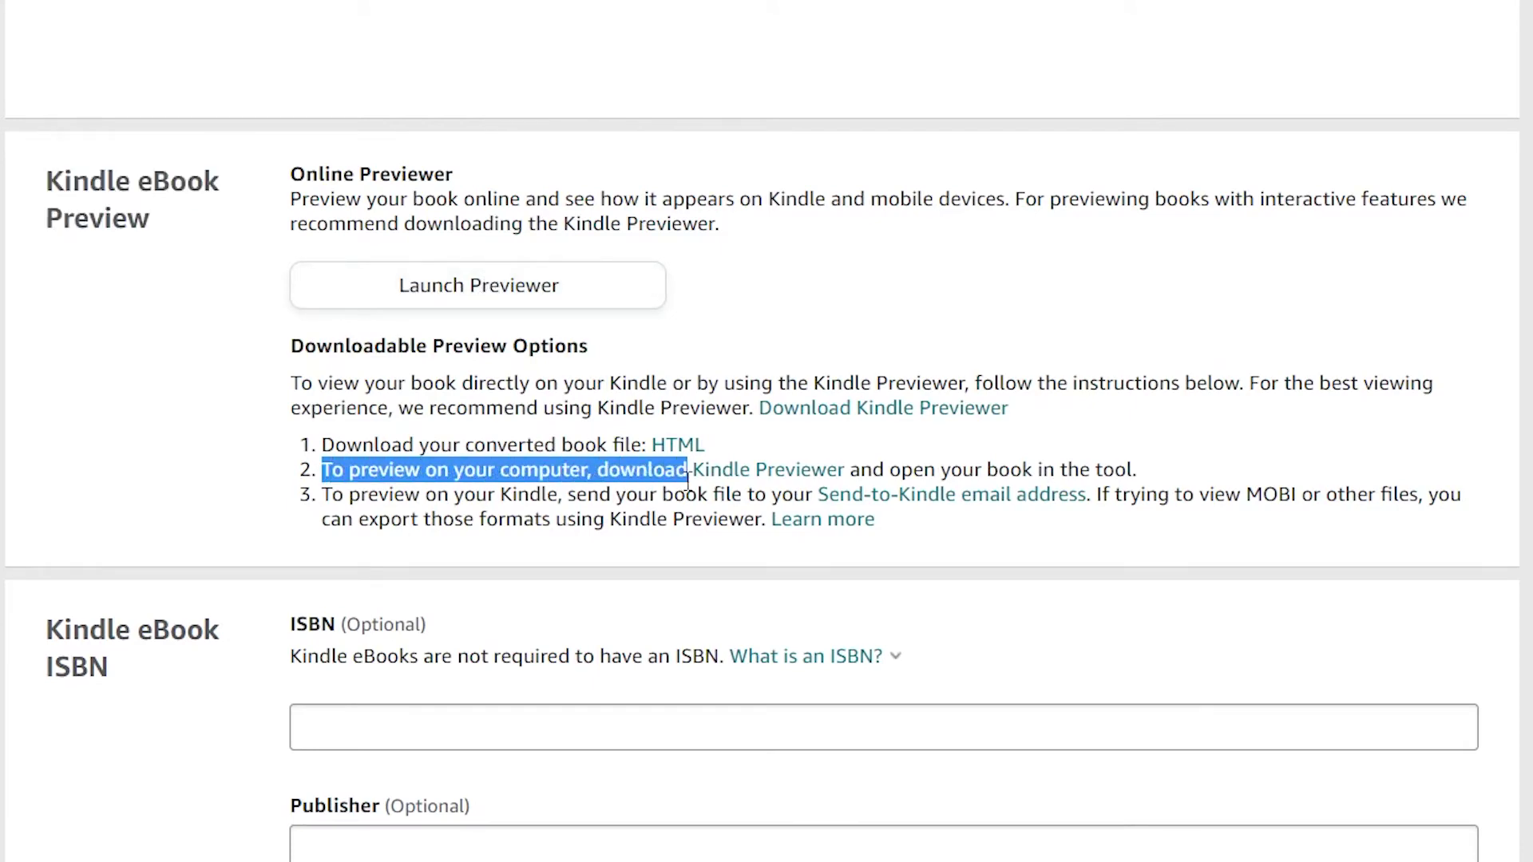
click(759, 472)
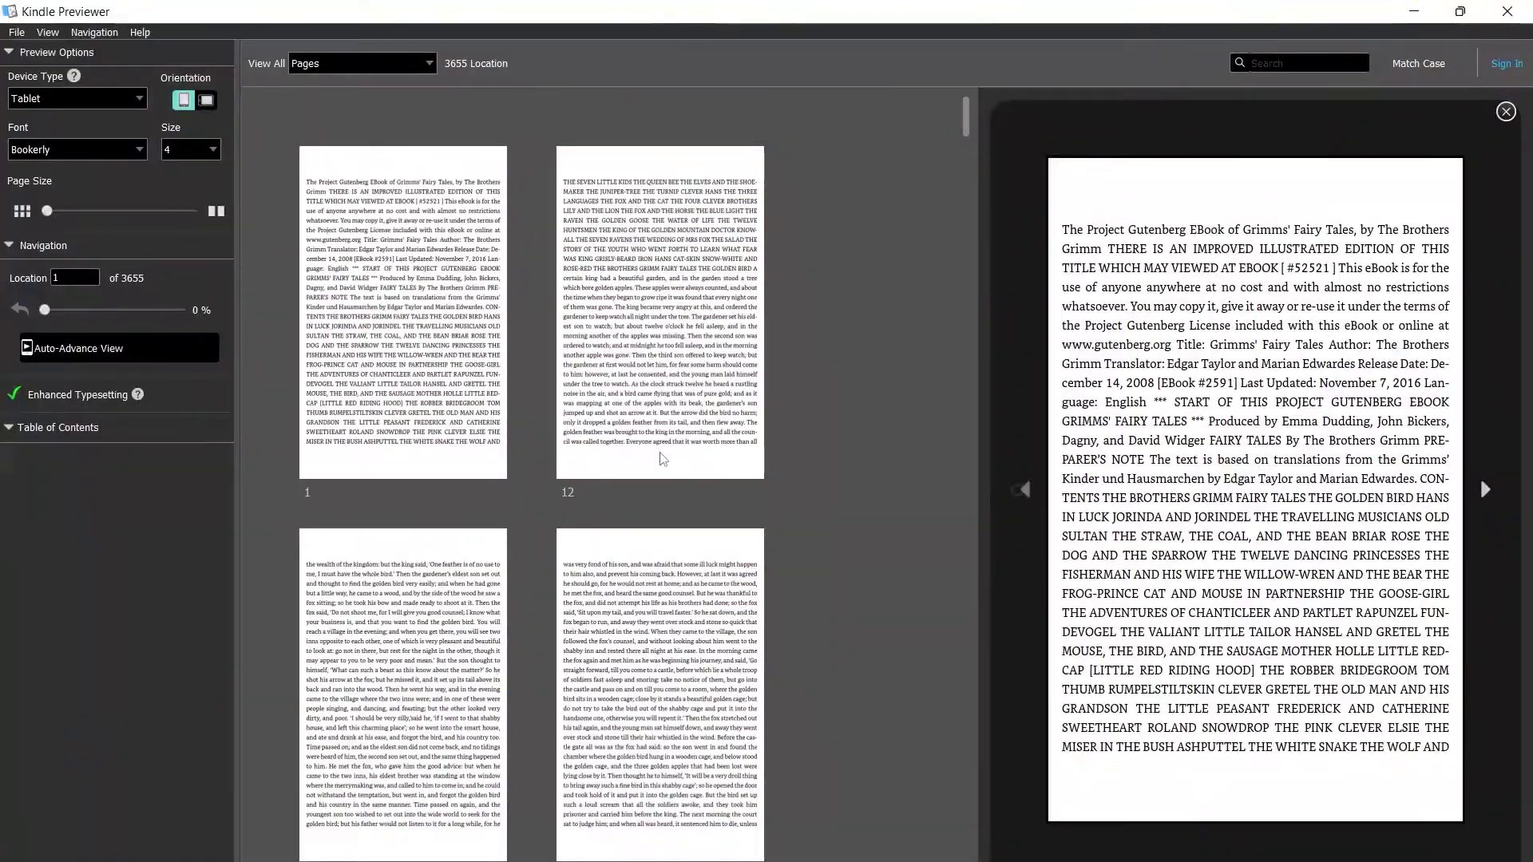
Page forward six times through the manuscript in Kindle Previewer toward location 79
drag(966, 133, 974, 227)
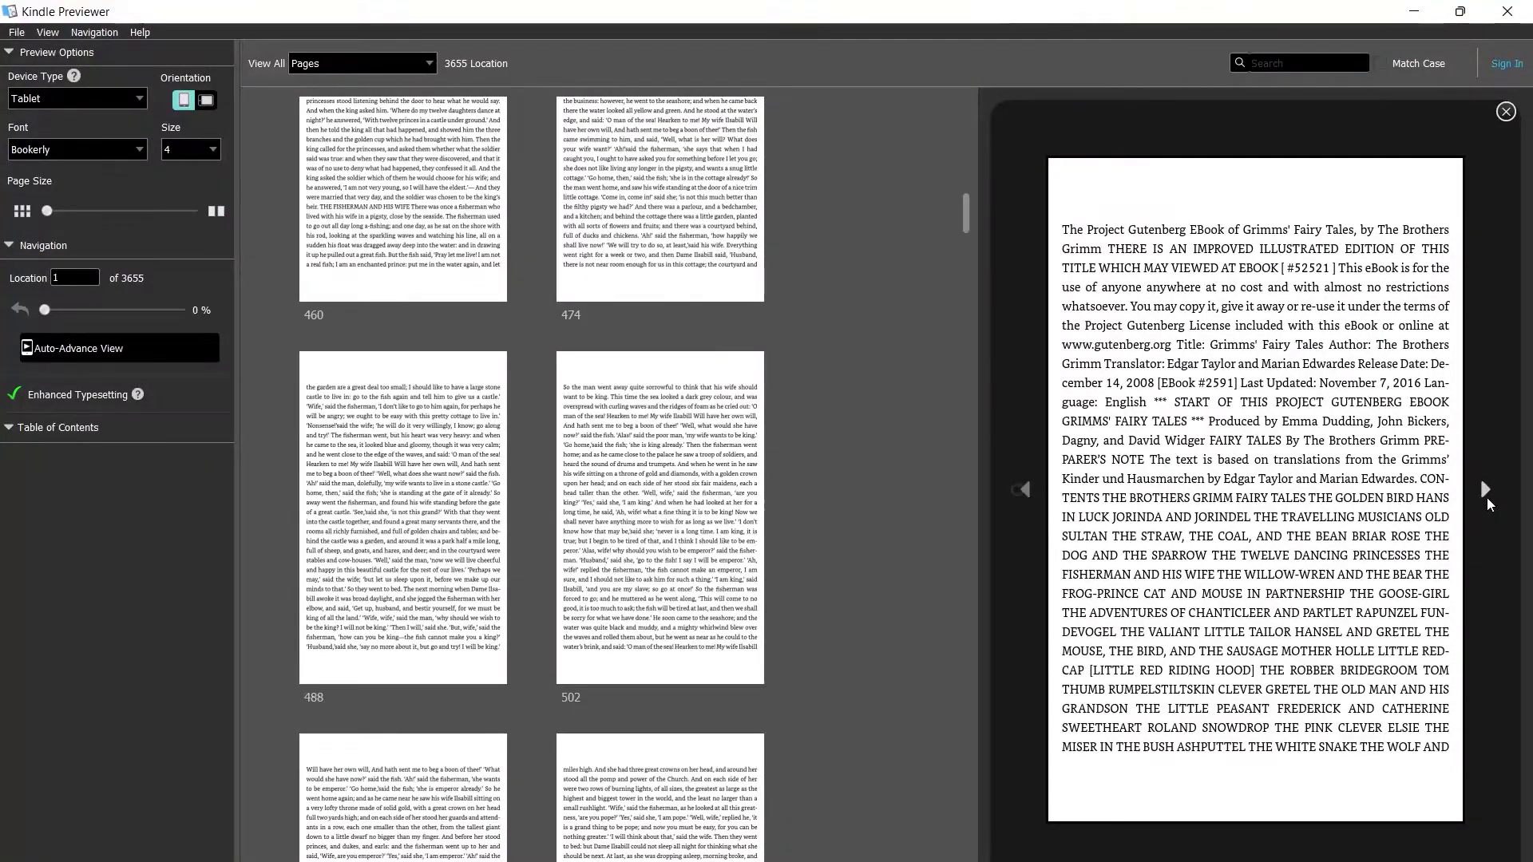
click(1485, 492)
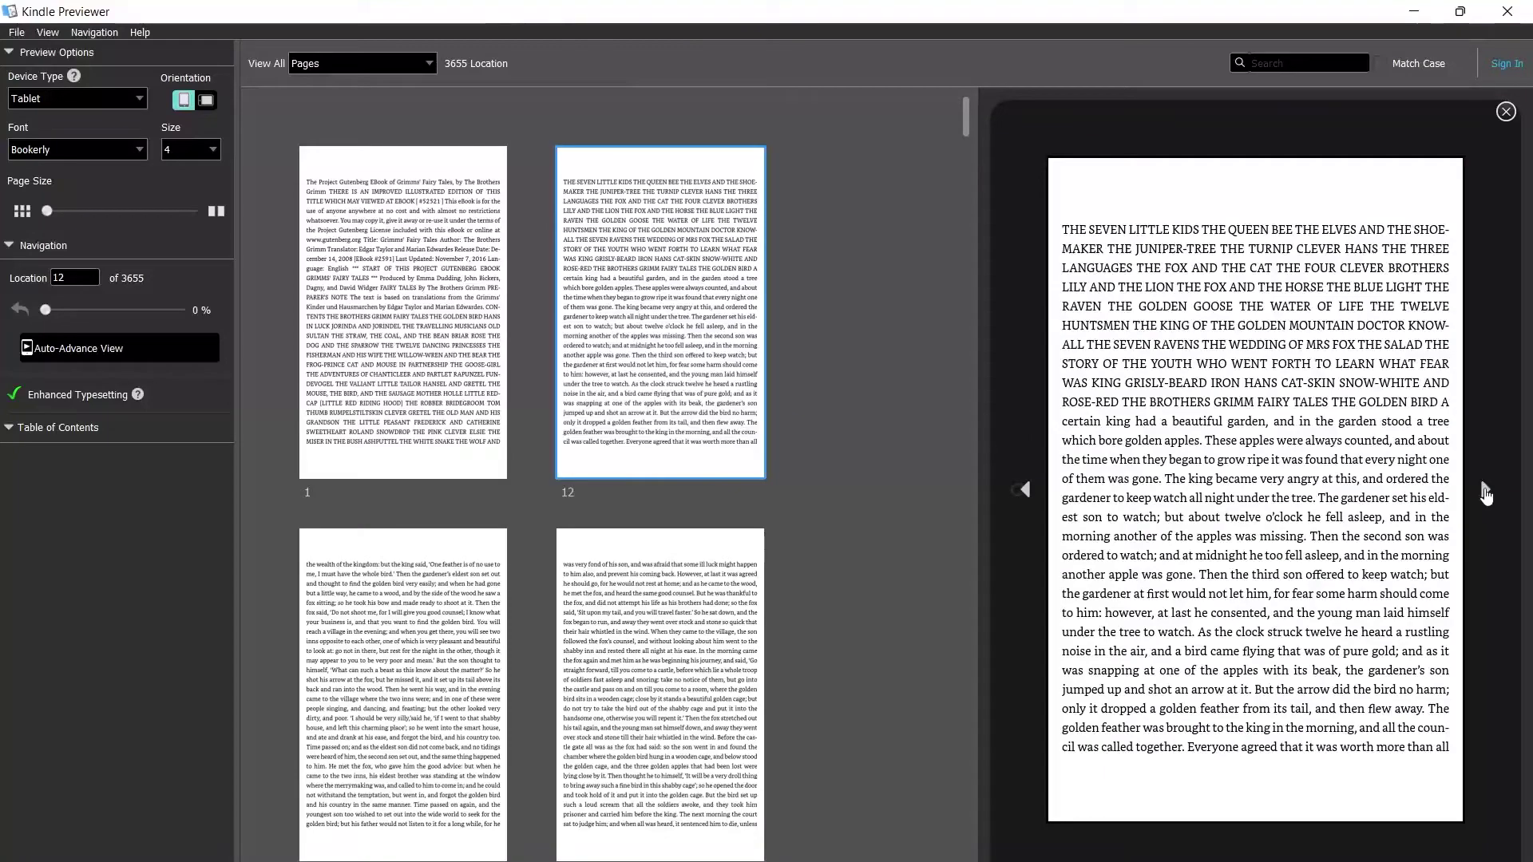
click(1485, 492)
click(1485, 491)
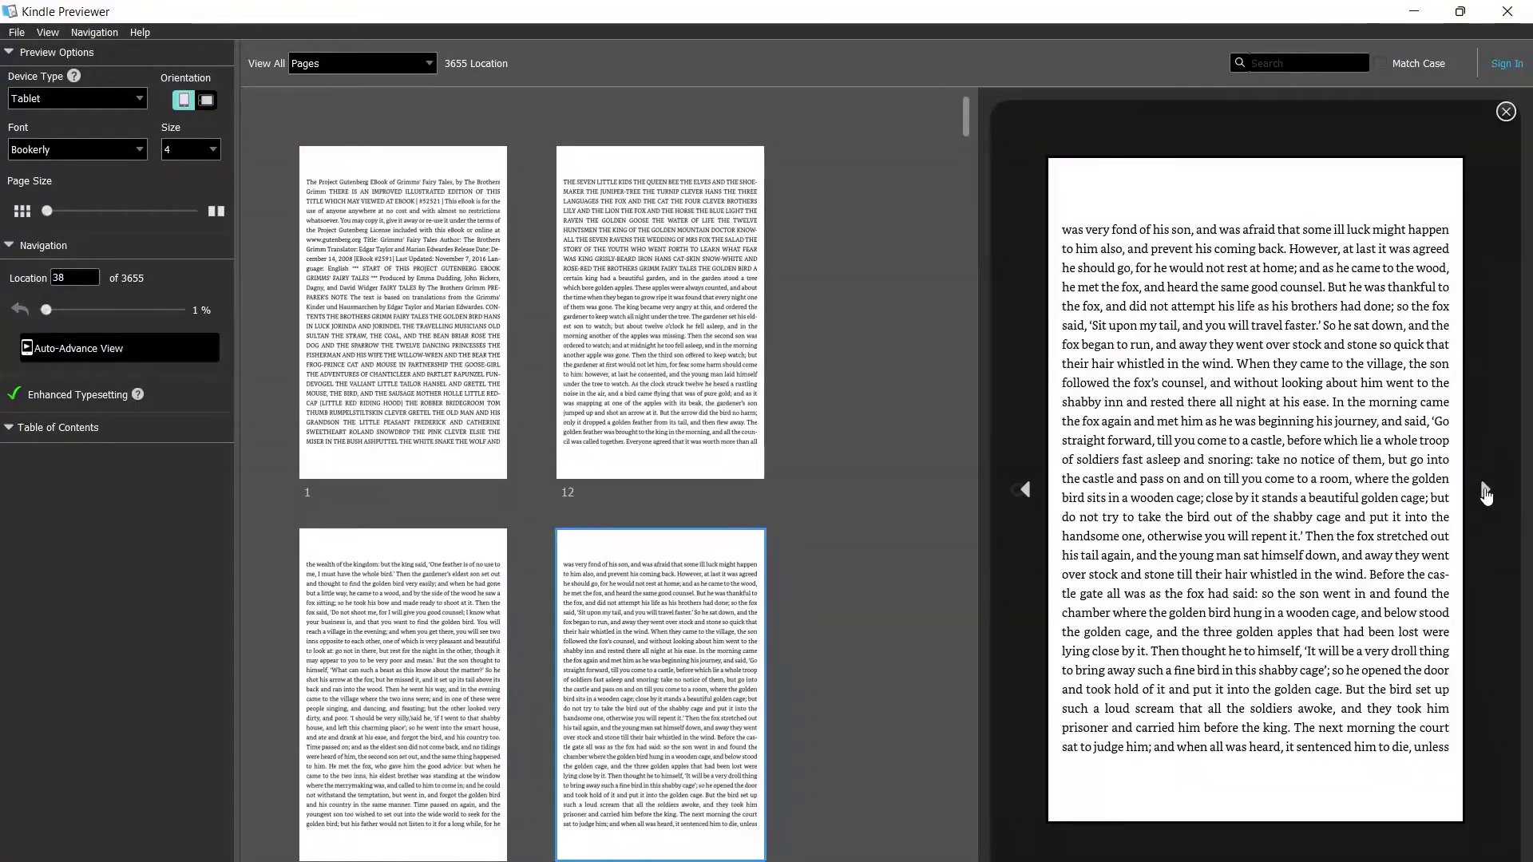
click(1485, 491)
click(1484, 492)
click(1484, 492)
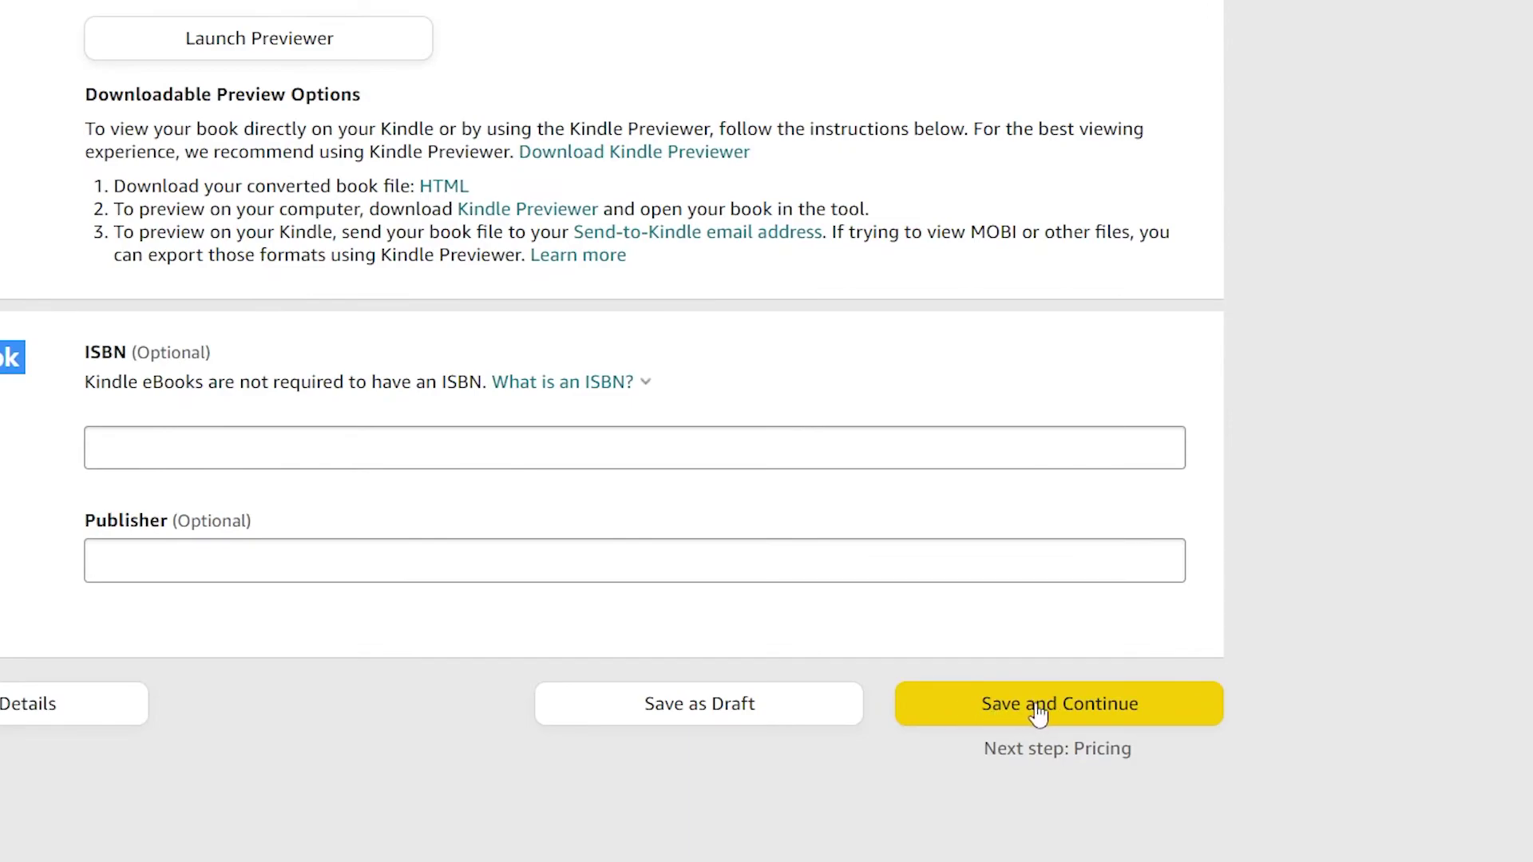
Save the Kindle eBook Content page and continue to the Pricing page
click(1021, 714)
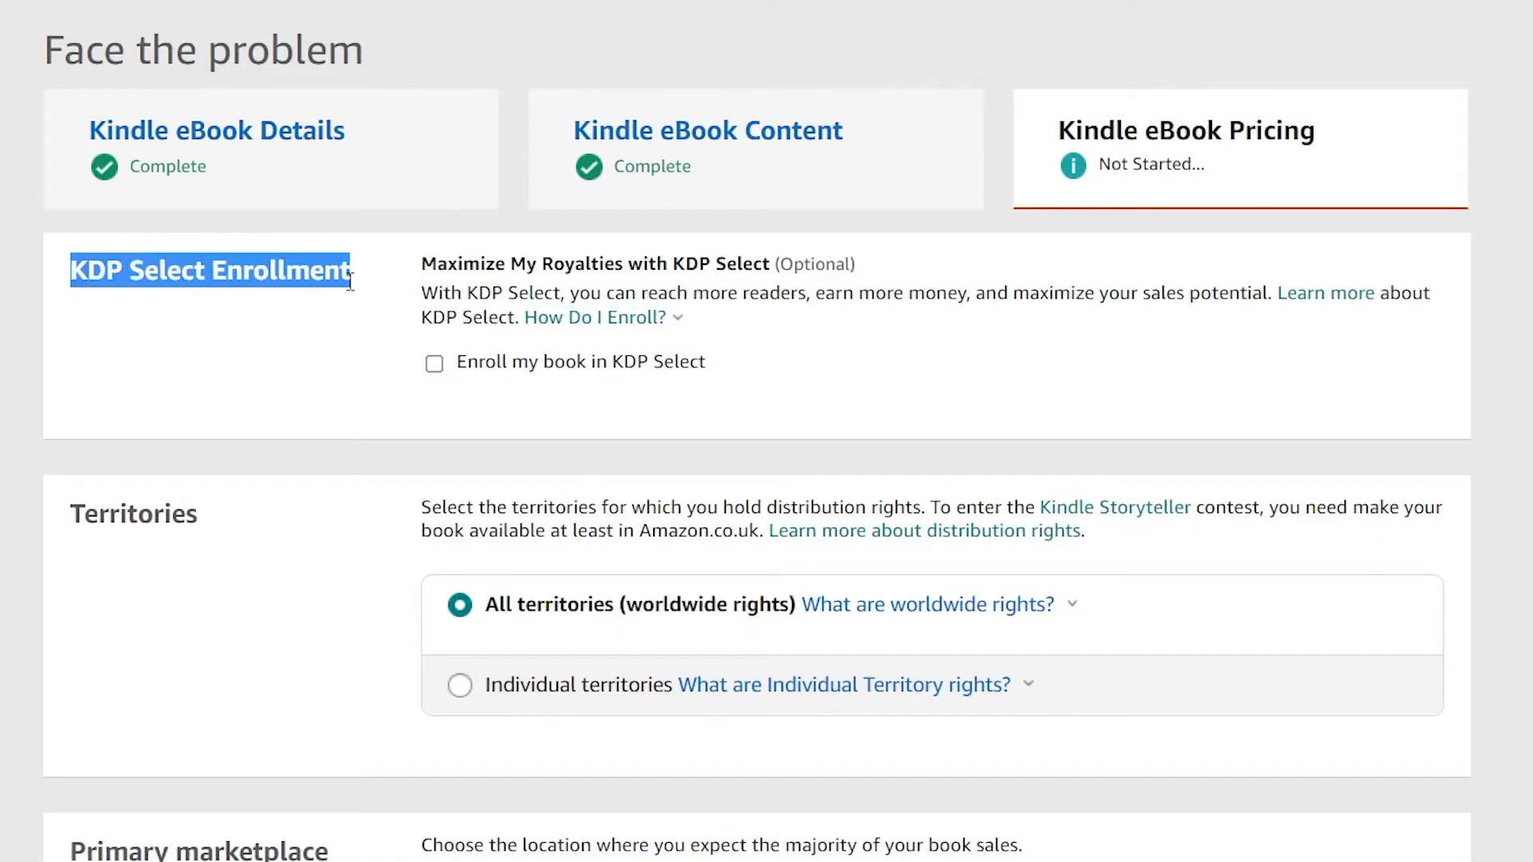
click(292, 353)
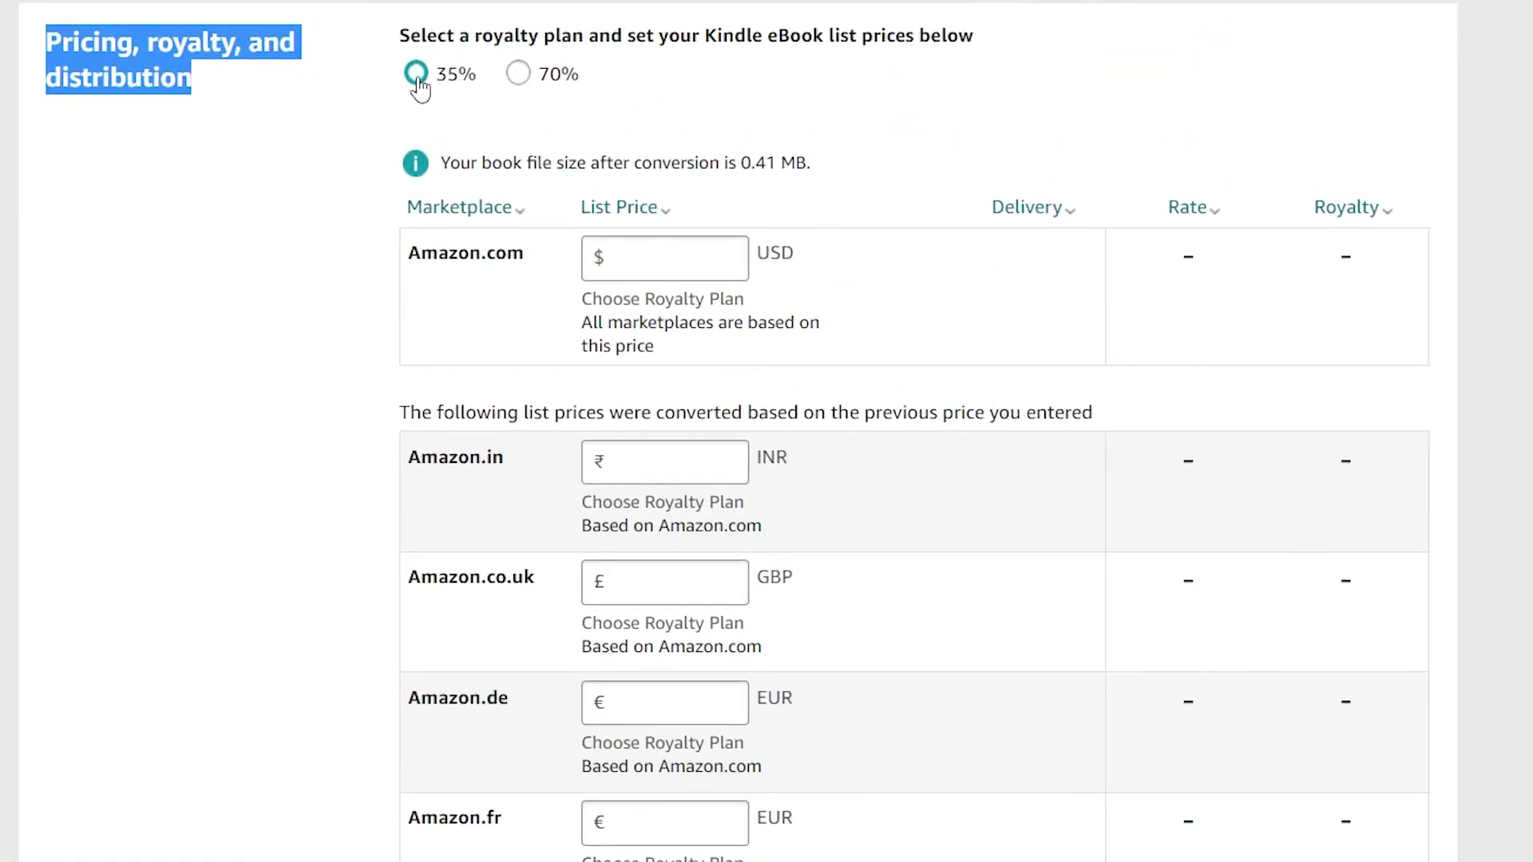
Switch to the 35% royalty plan and commit a $20.00 Amazon.com list price
click(517, 74)
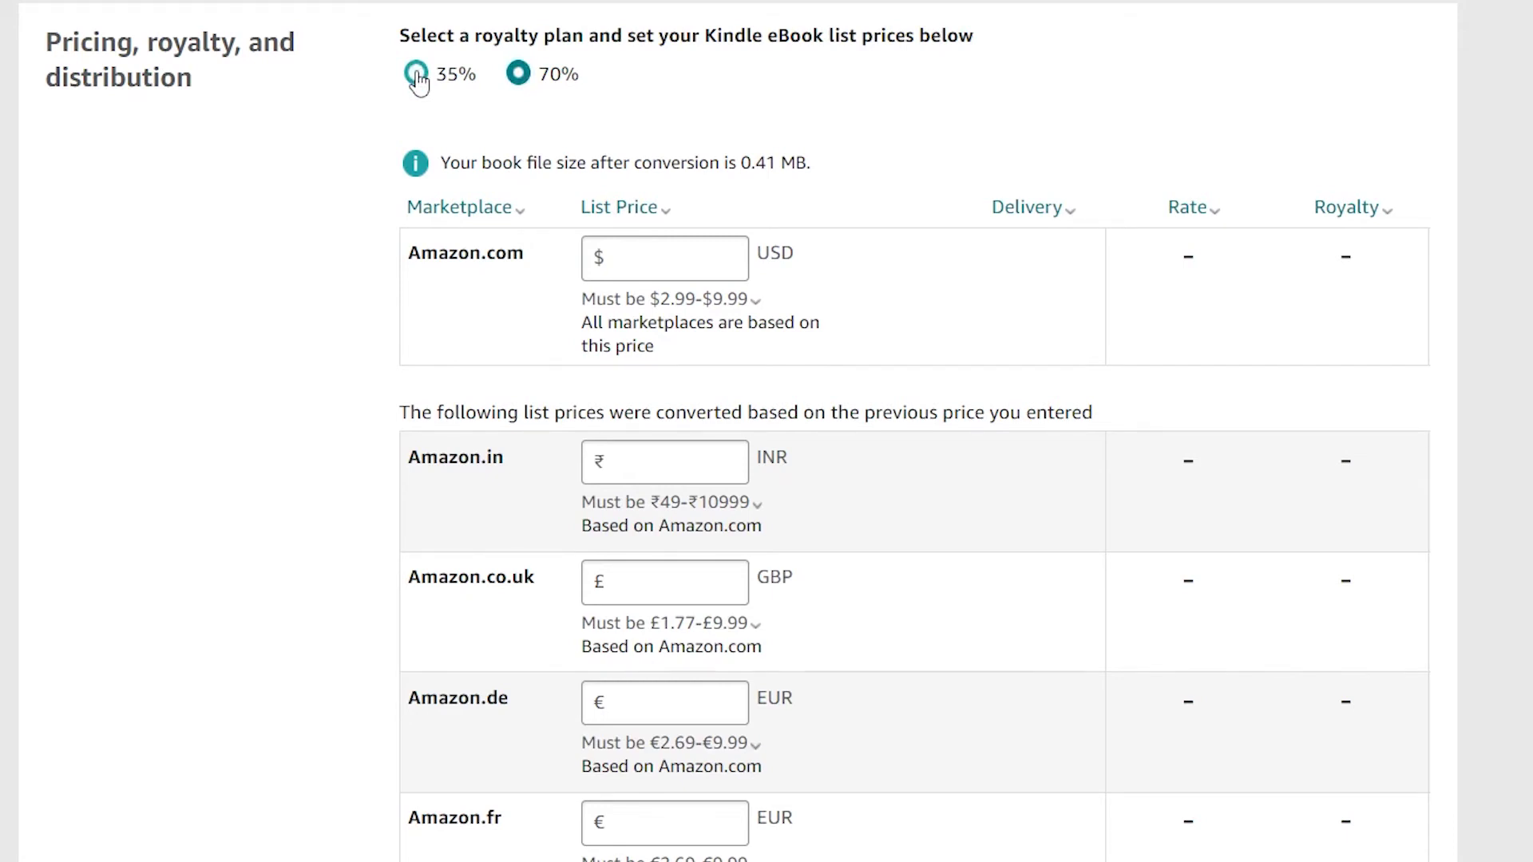
click(416, 75)
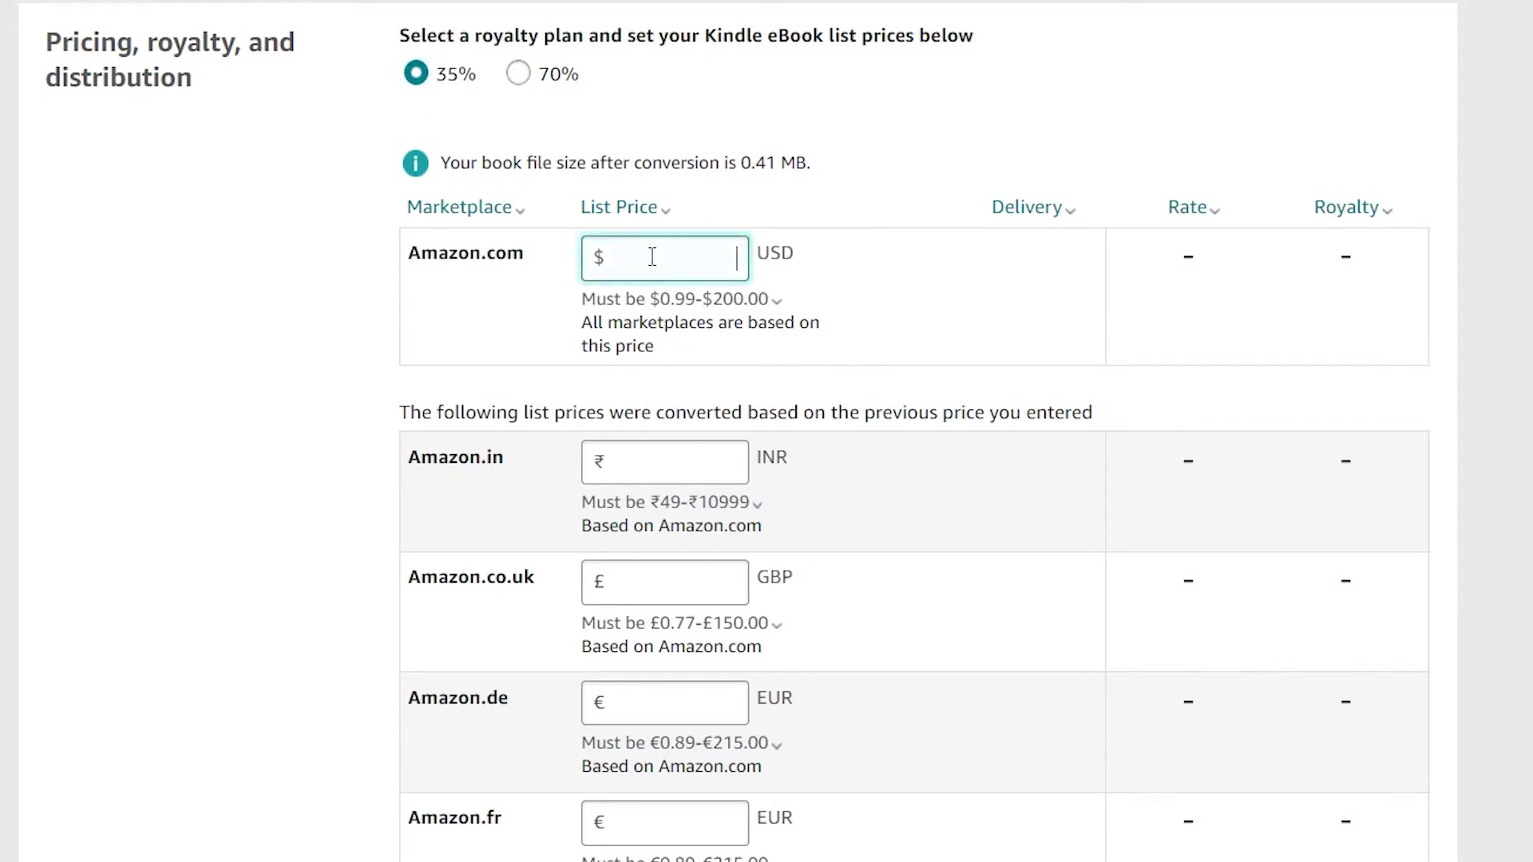
click(703, 320)
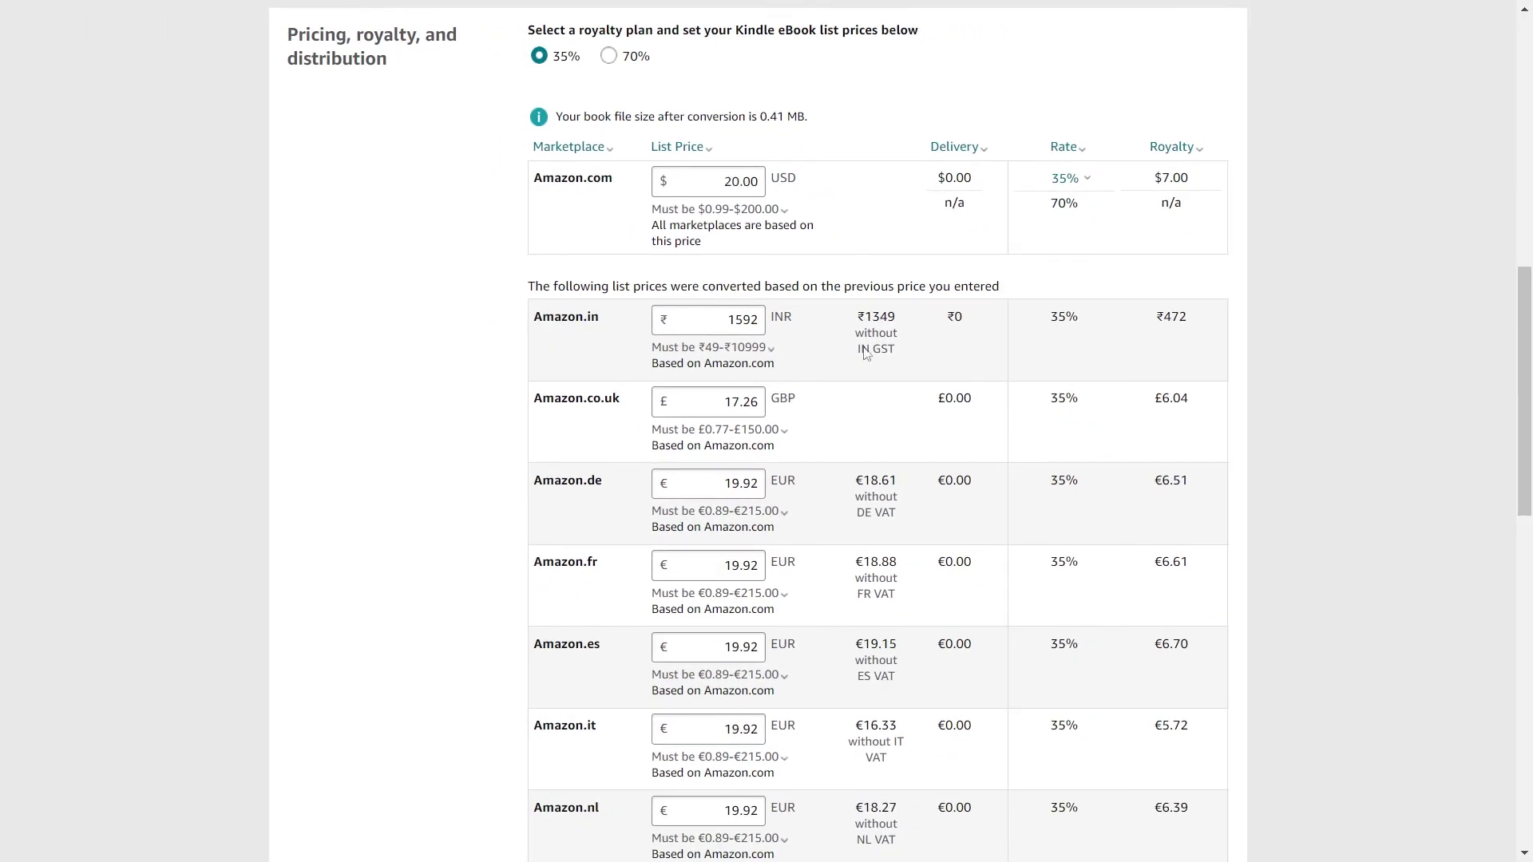
click(769, 350)
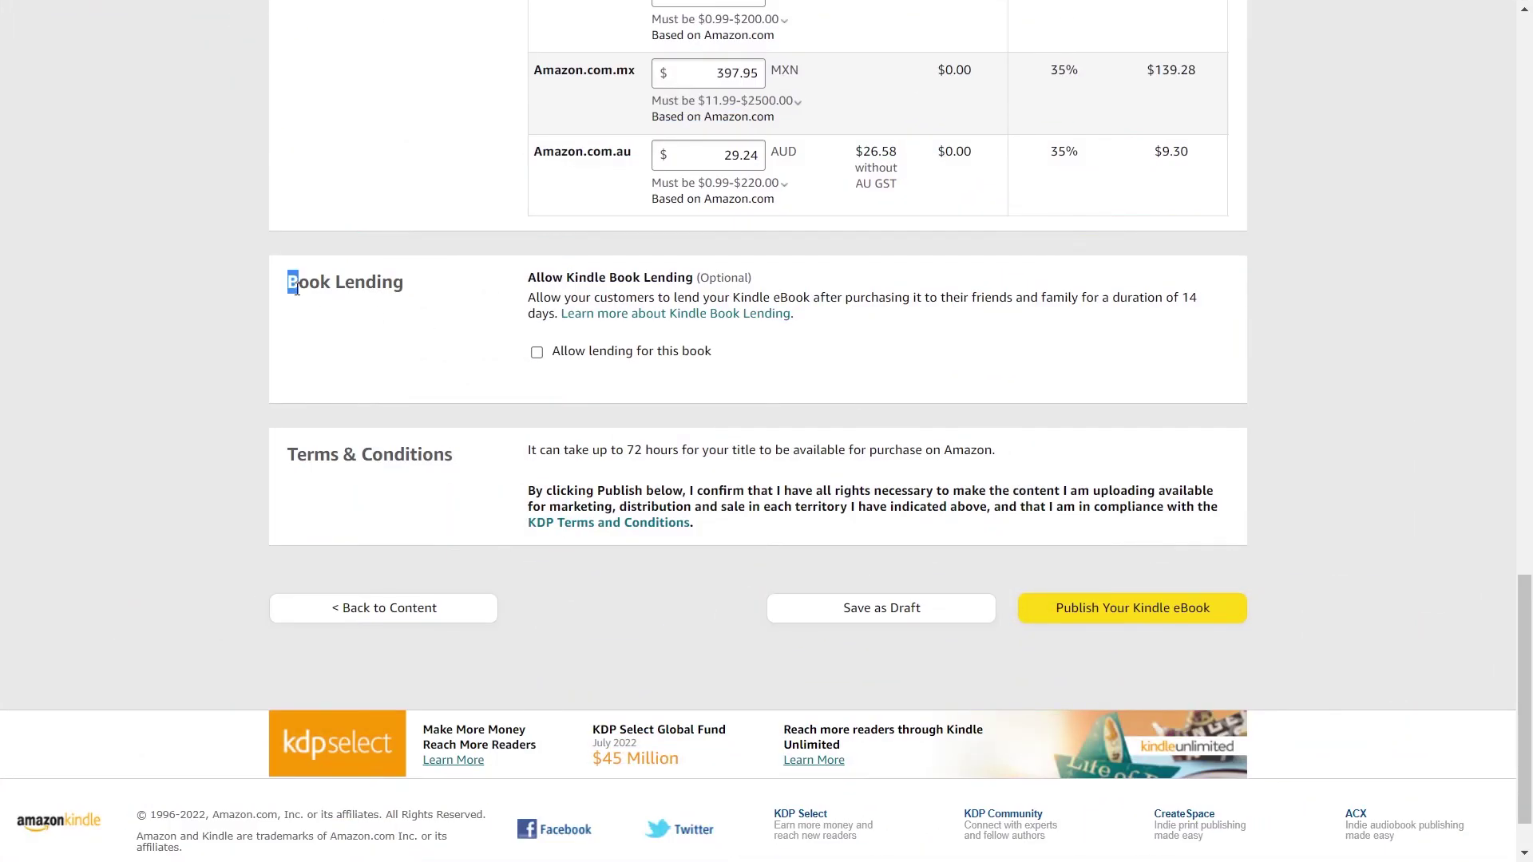
Review Book Lending, save the eBook as a draft, then open the KDP account-linking page
drag(296, 289, 418, 296)
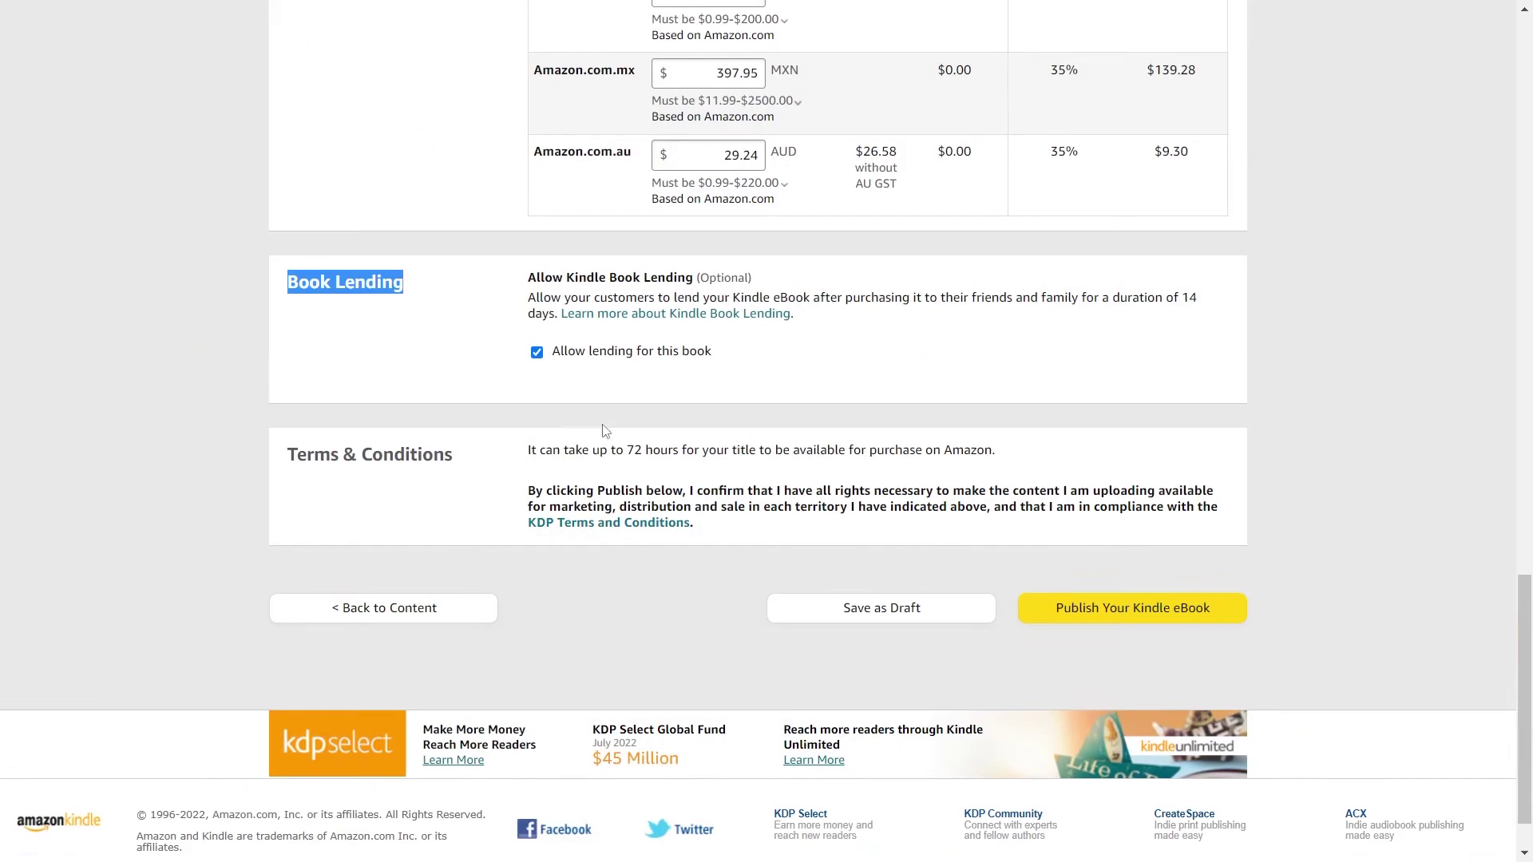
click(840, 609)
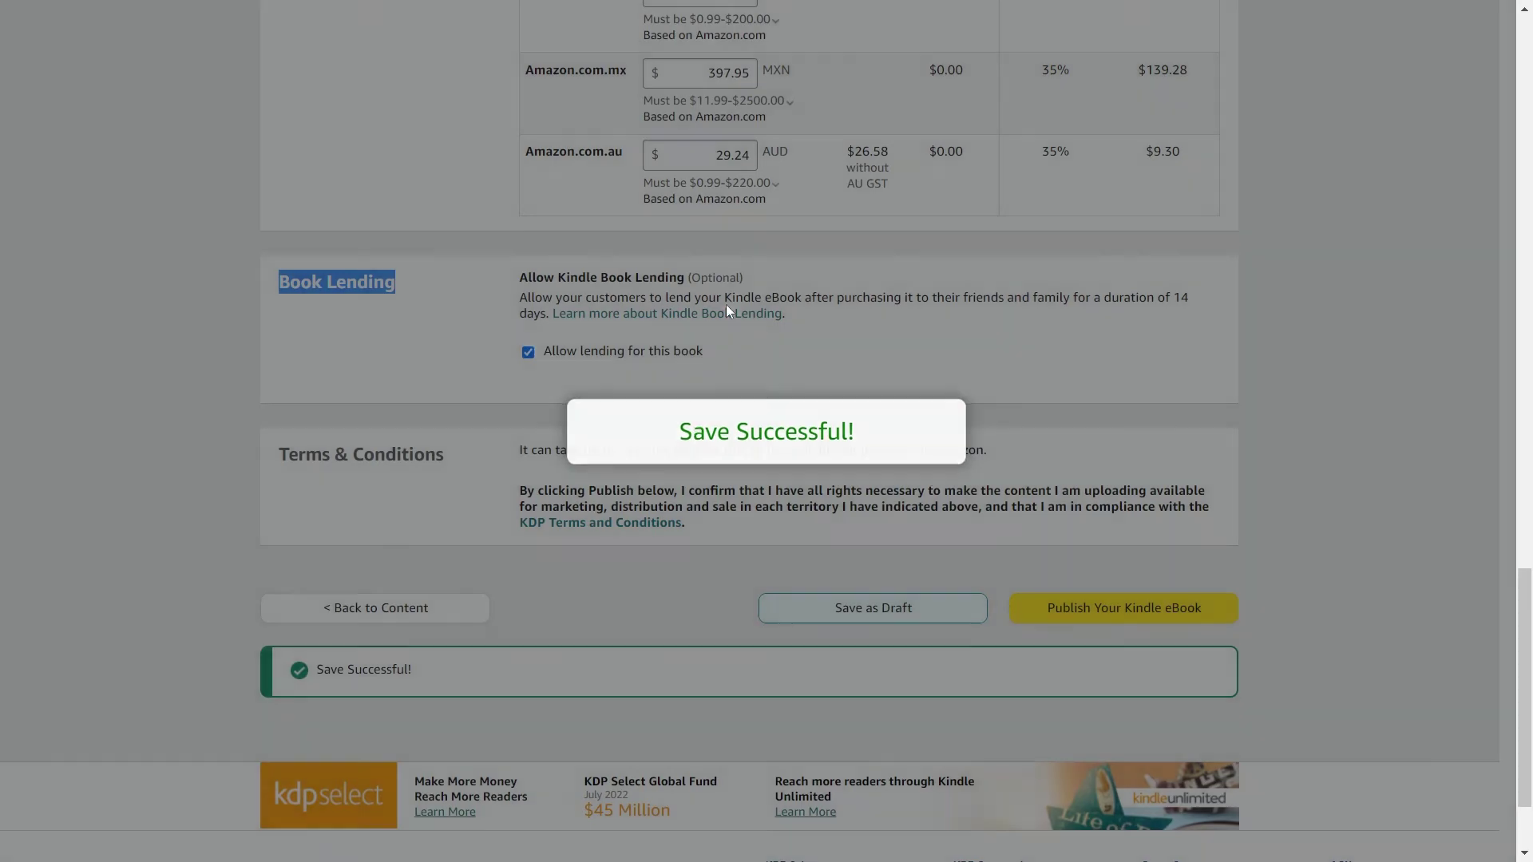
scroll(1016, 451, up, 1)
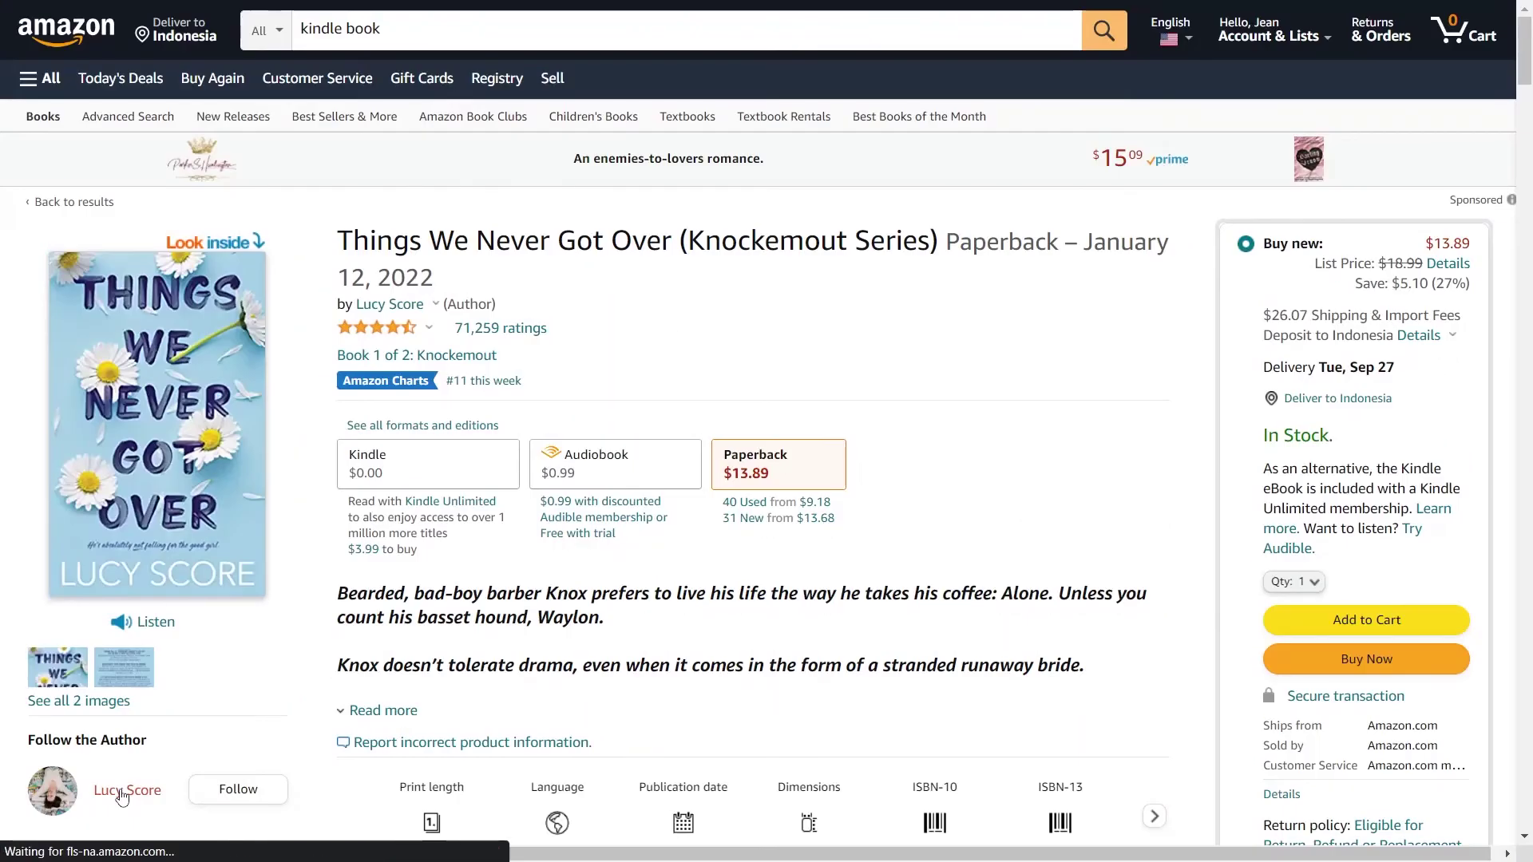
click(121, 795)
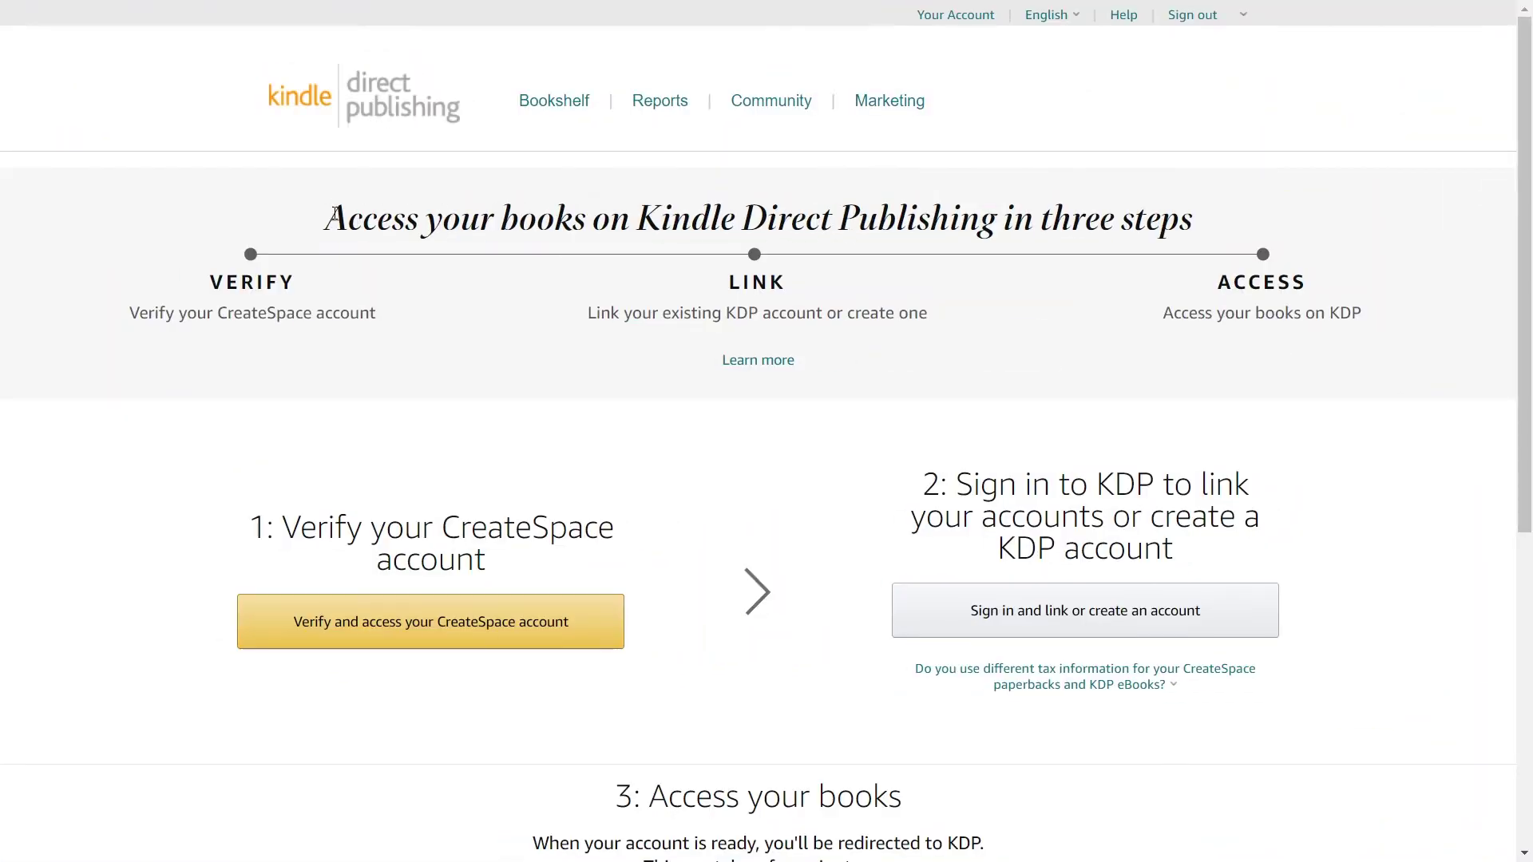
drag(334, 216, 1245, 220)
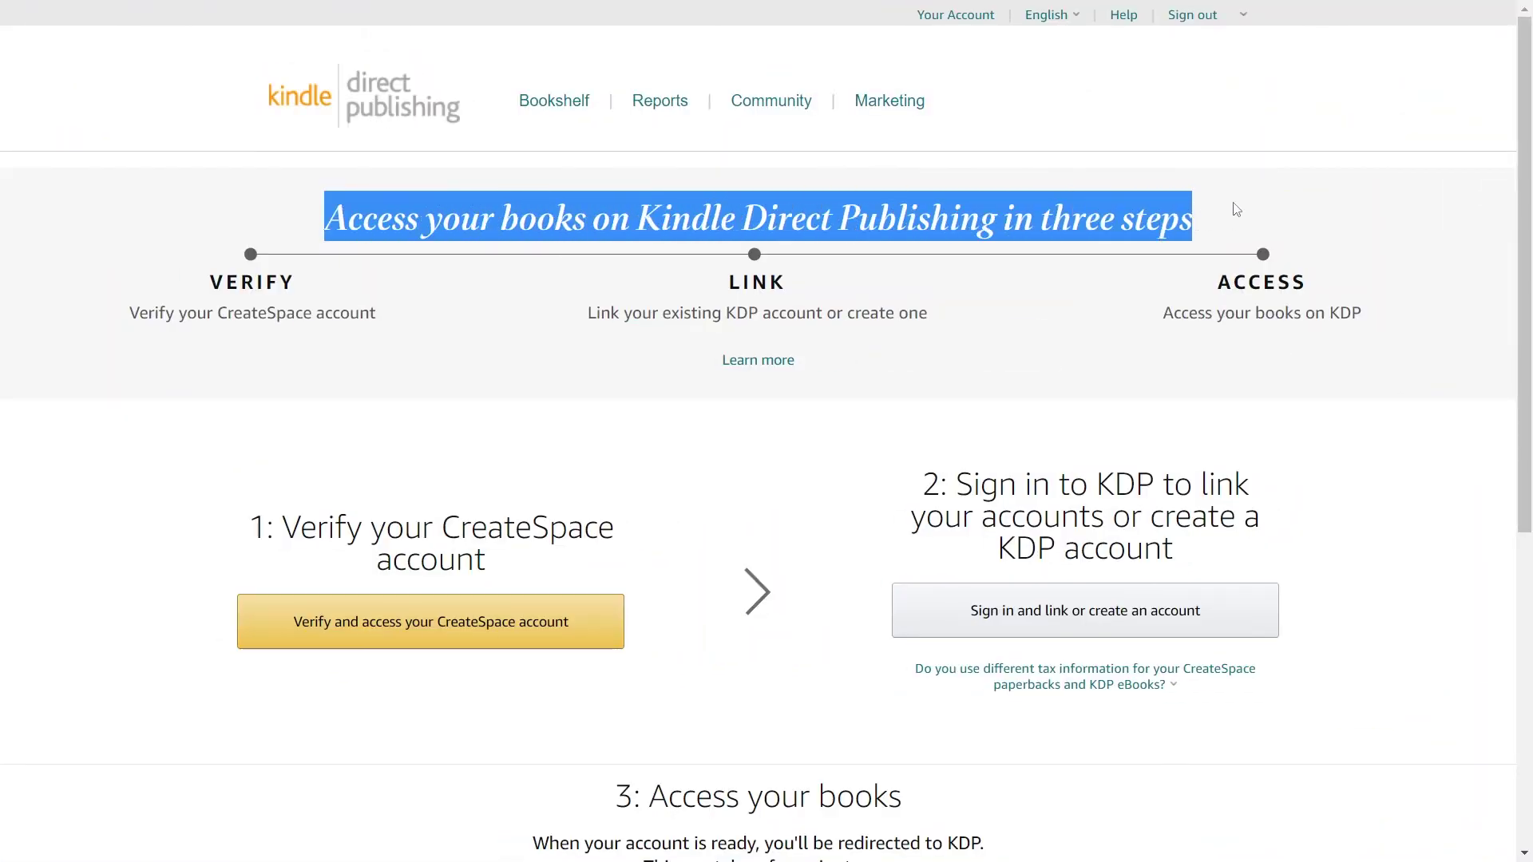
click(184, 322)
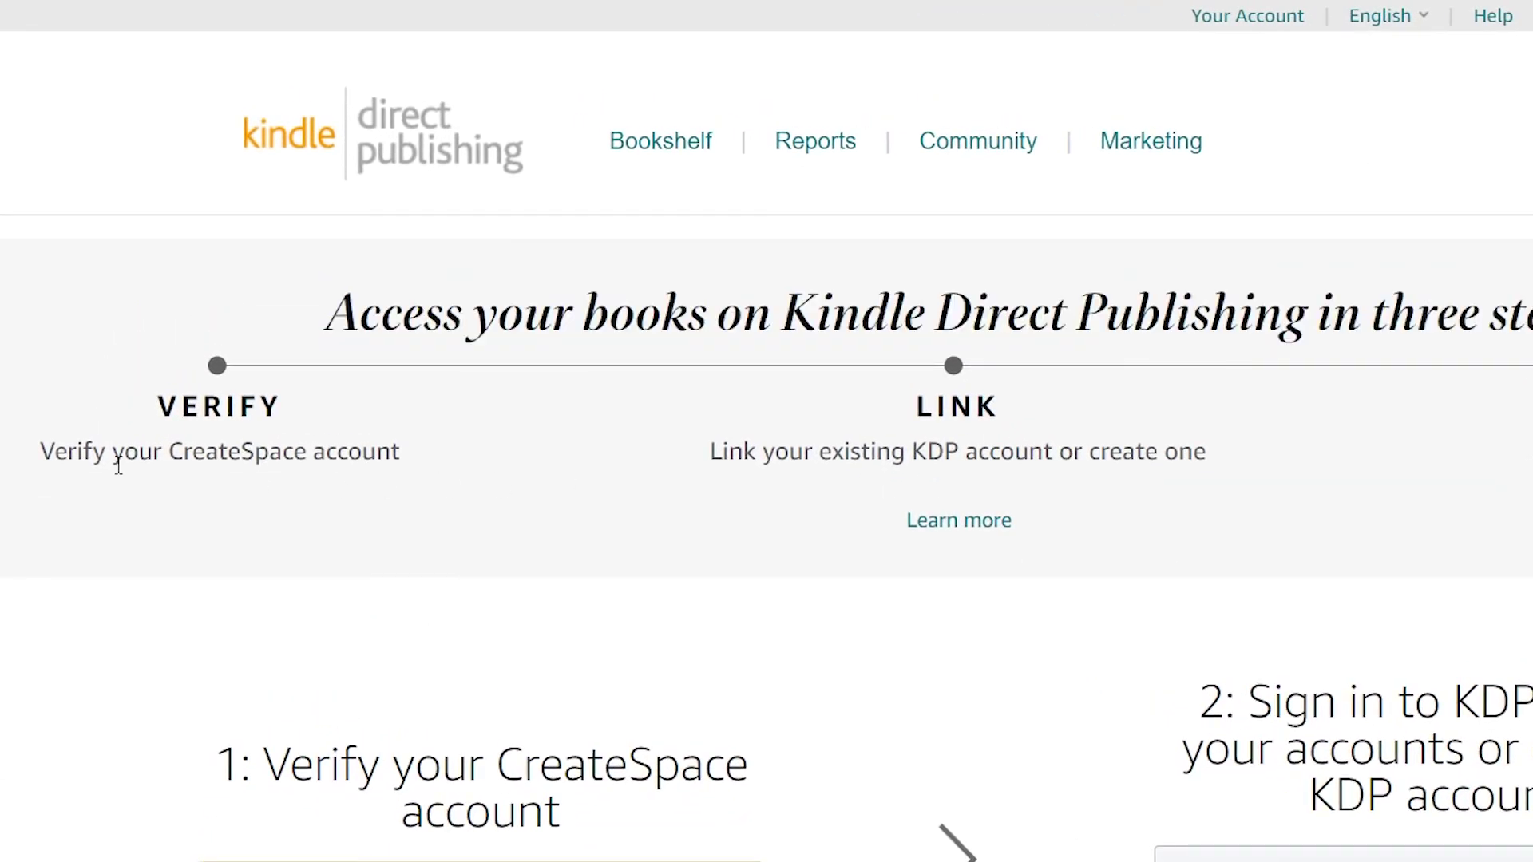
drag(711, 455, 750, 458)
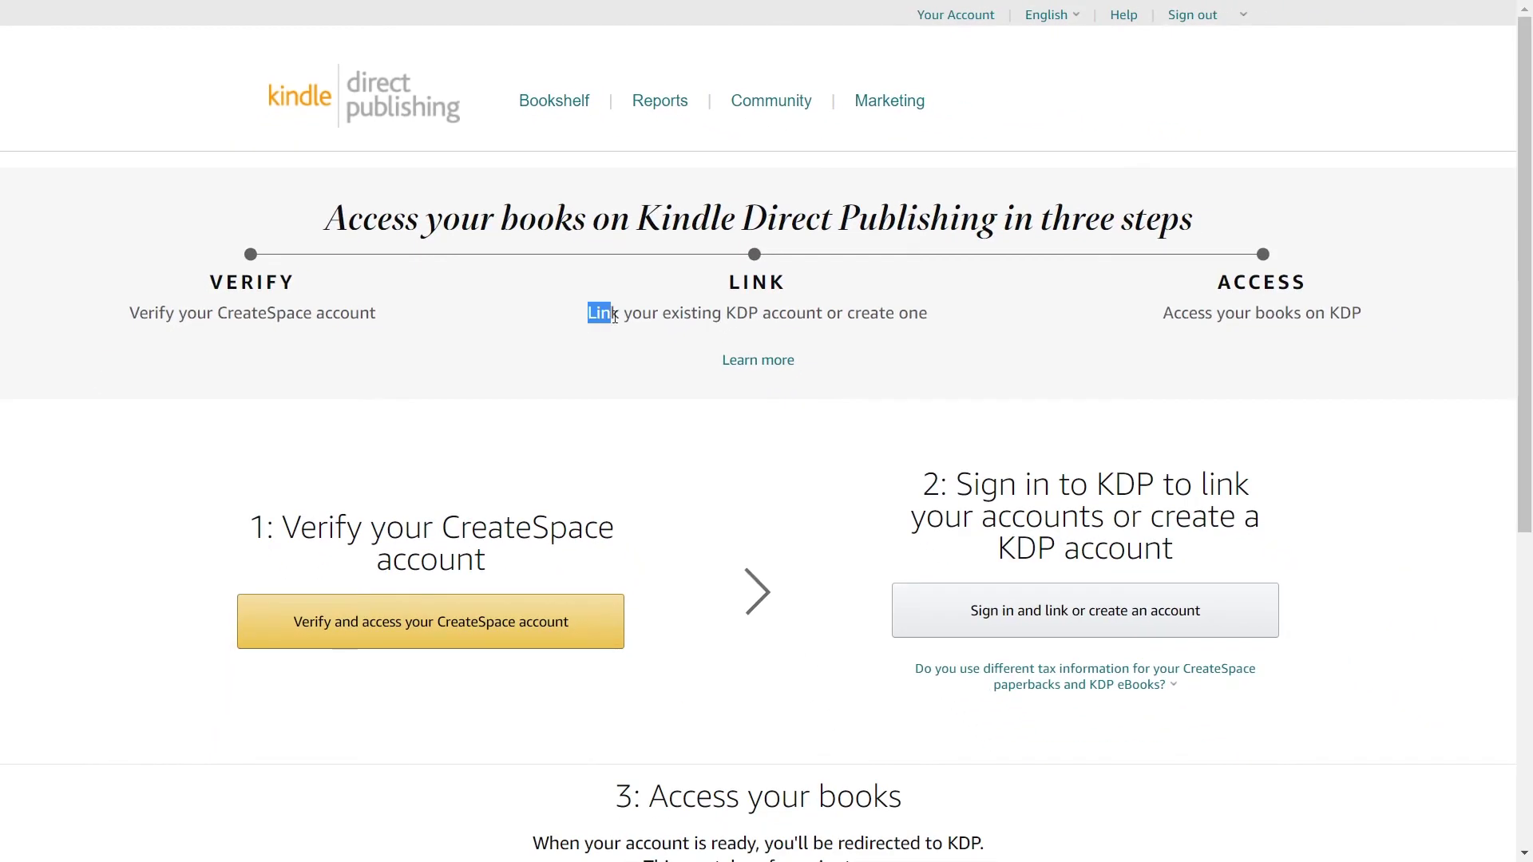
drag(614, 317, 998, 320)
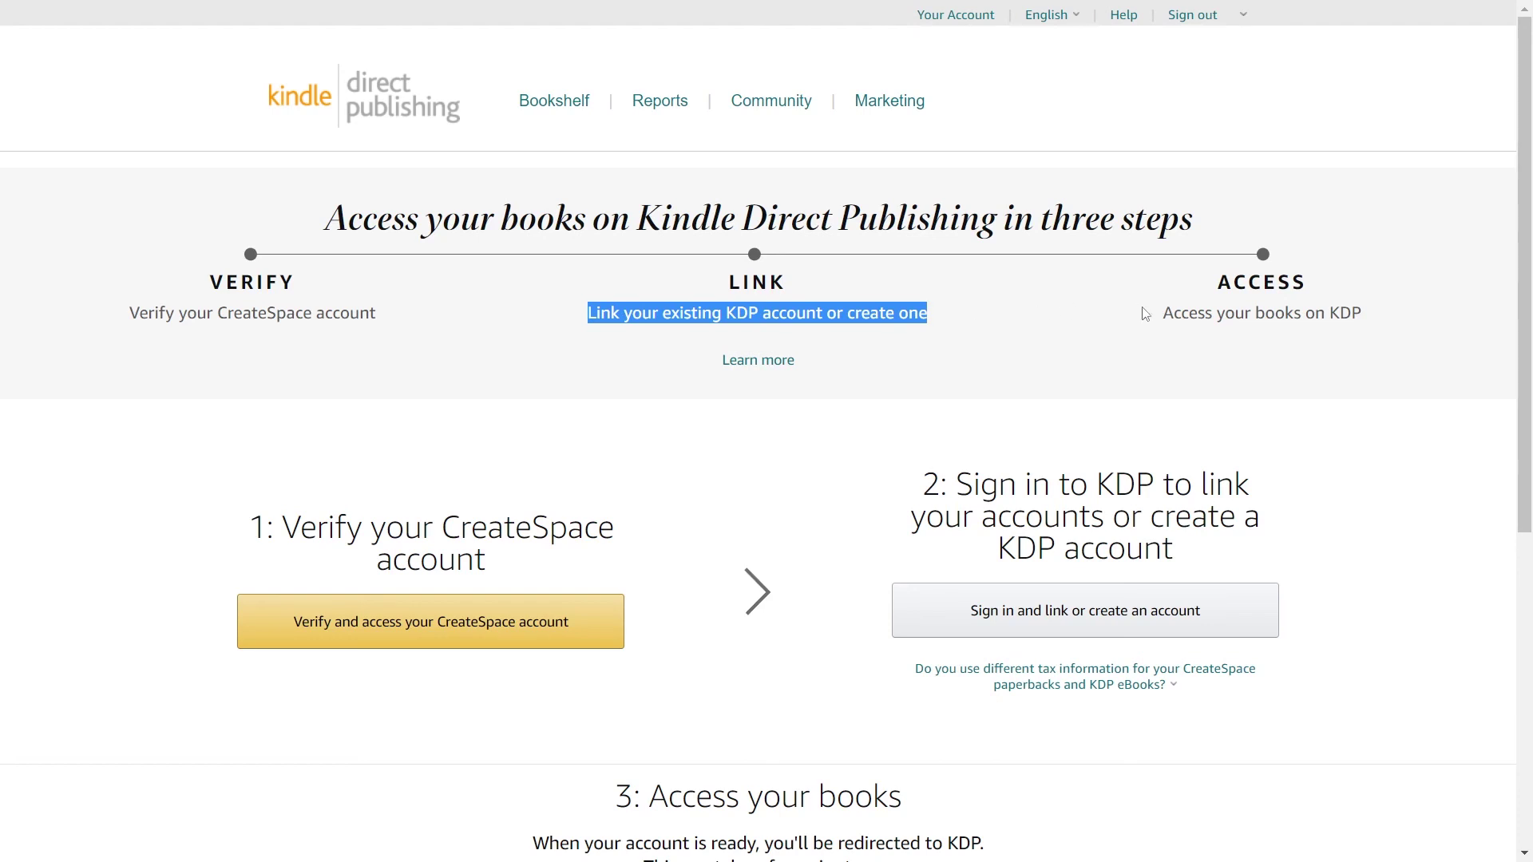
drag(1173, 314, 1405, 325)
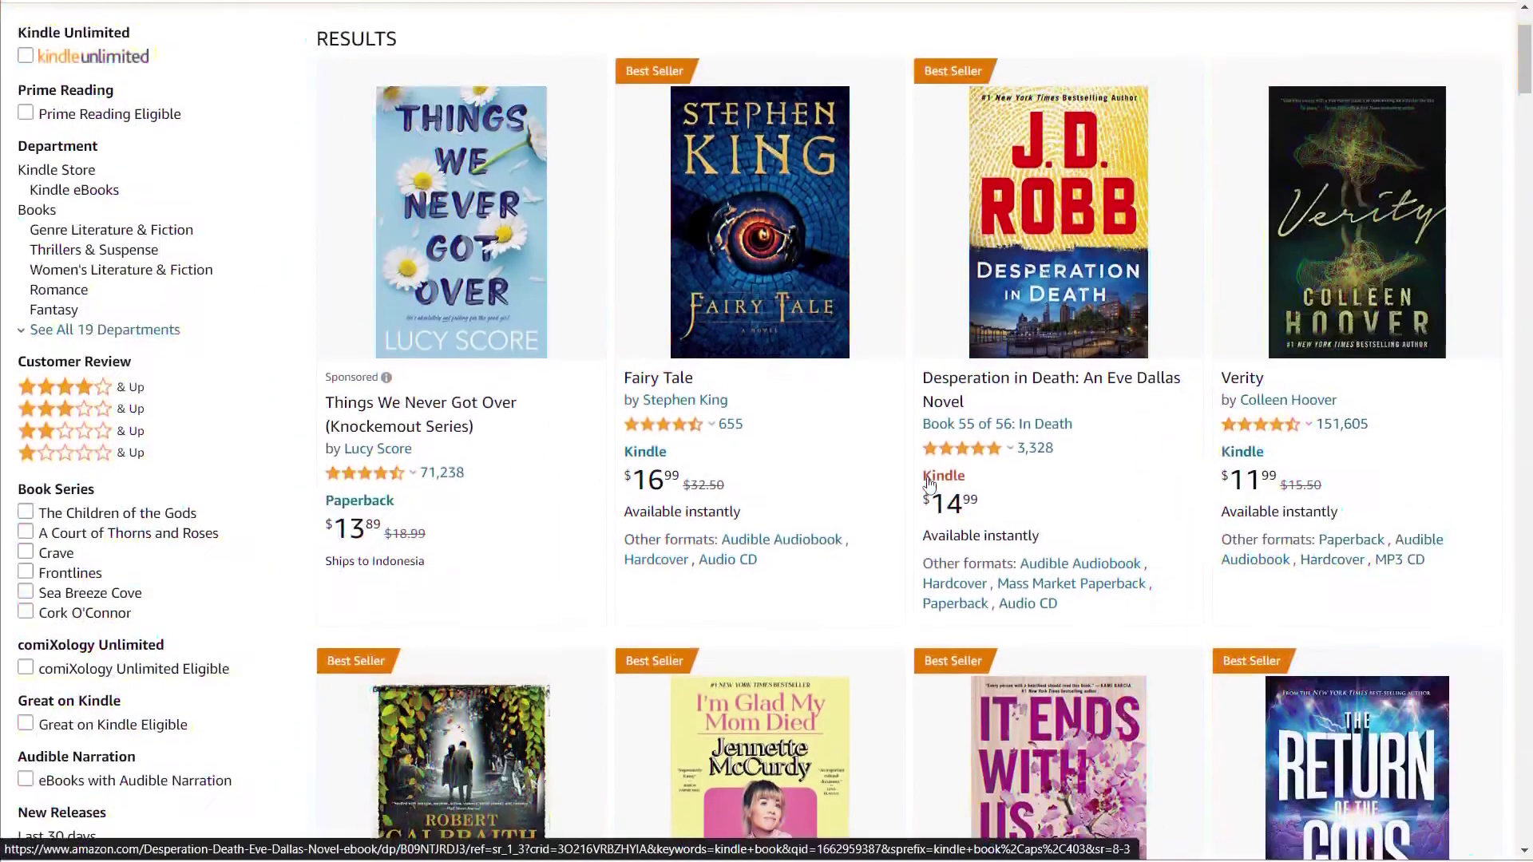
Scroll through the 'kindle book' search results to browse bestselling eBooks and their prices
scroll(929, 487, down, 2)
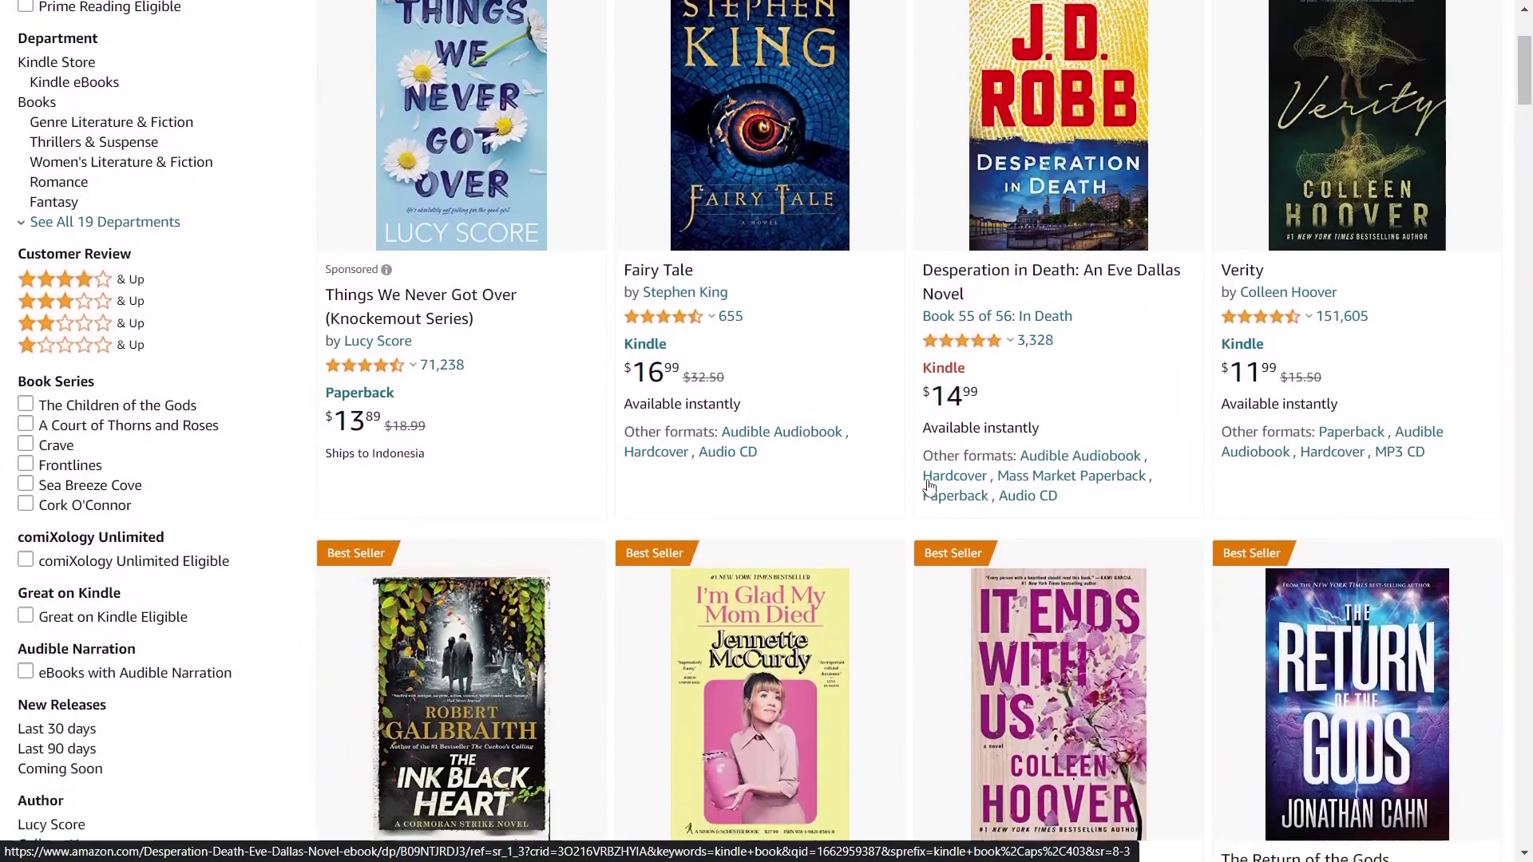
scroll(929, 487, down, 2)
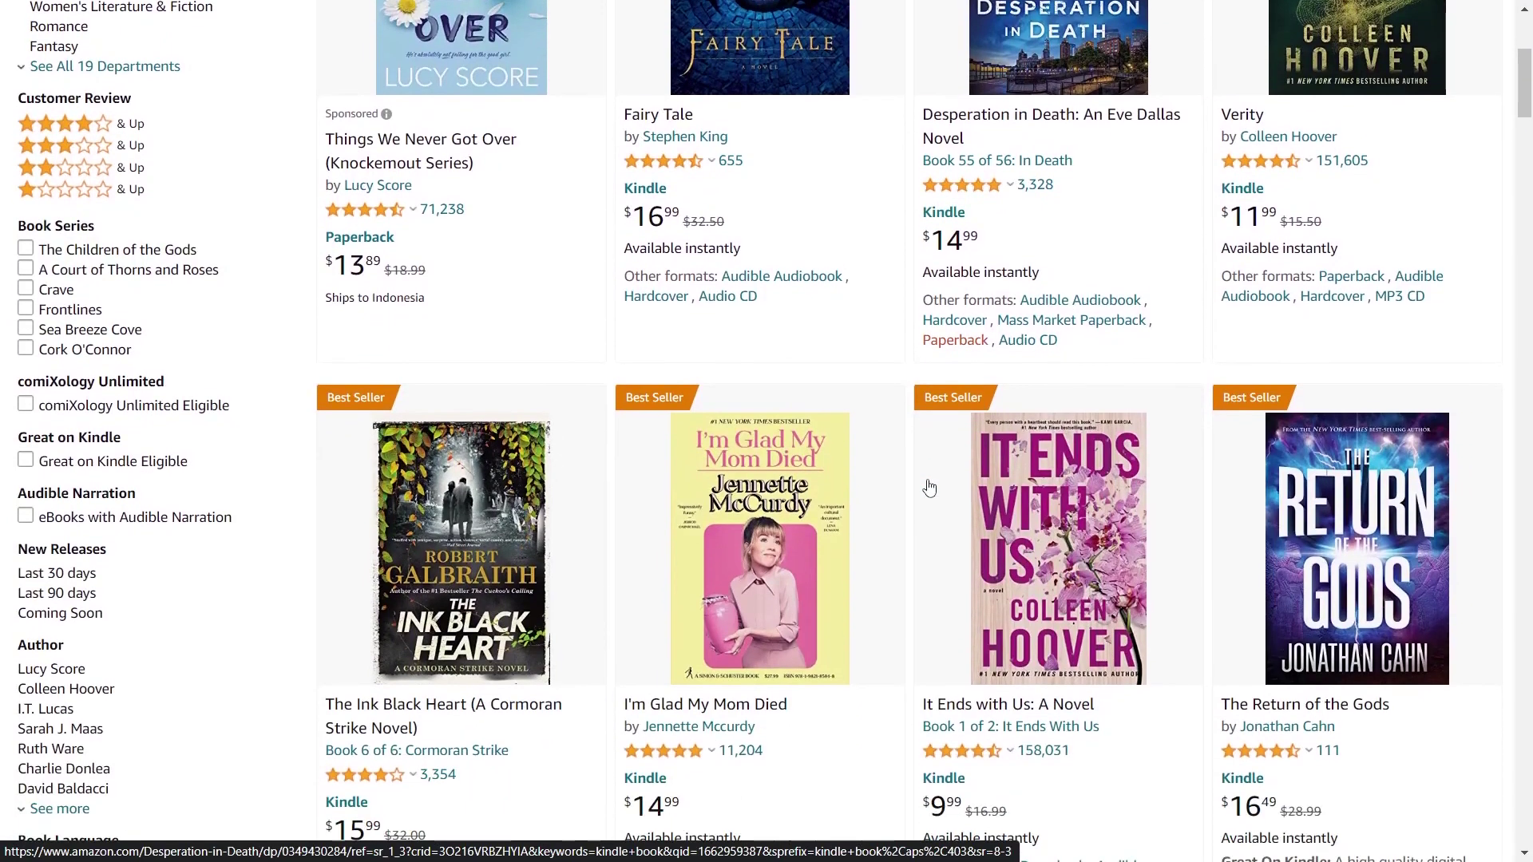
scroll(928, 487, down, 1)
scroll(928, 487, down, 1)
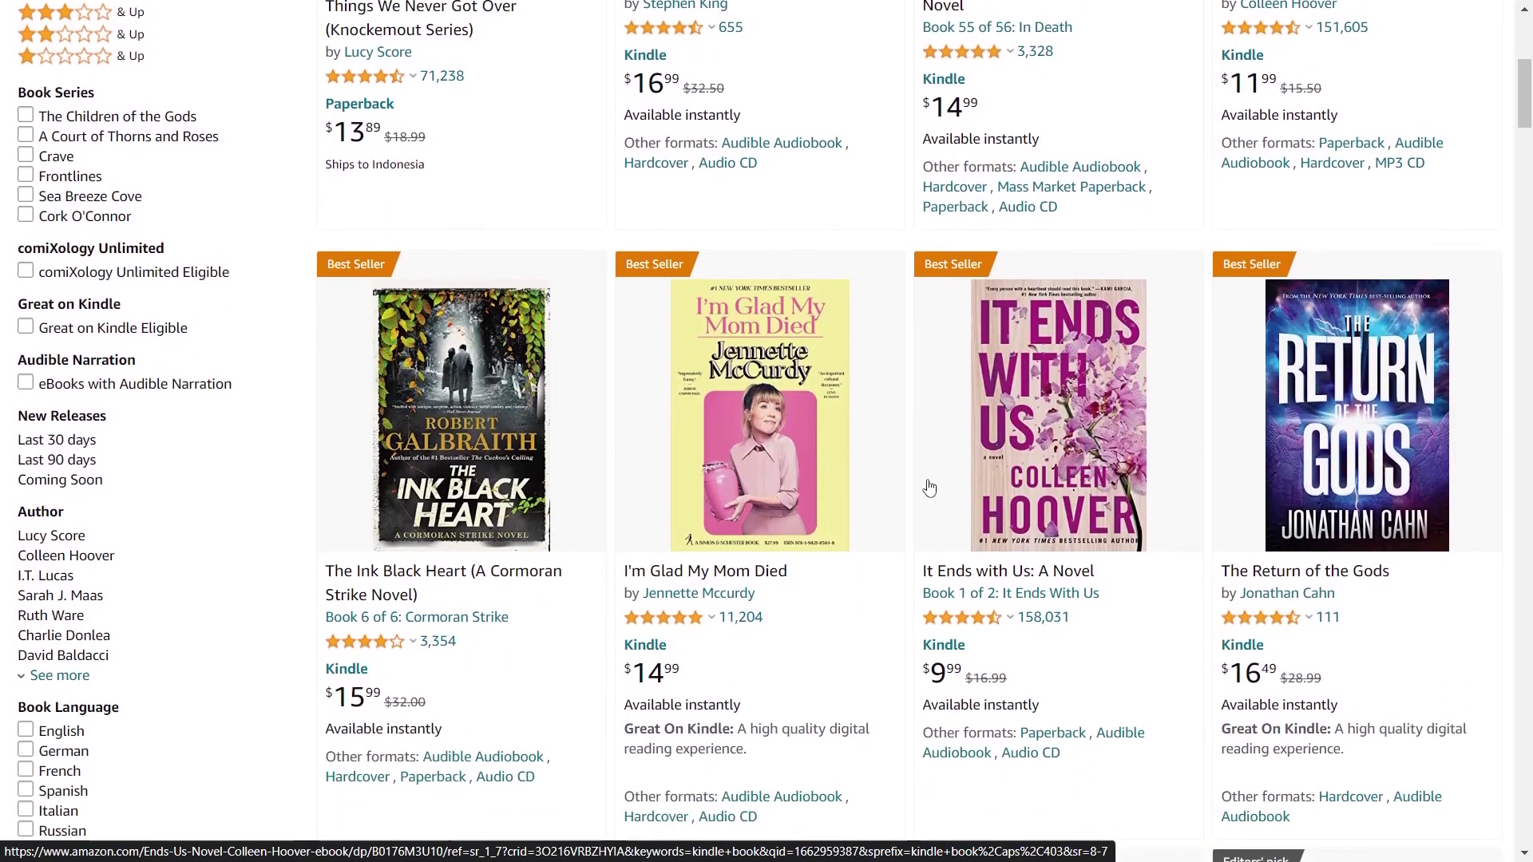
scroll(929, 487, down, 3)
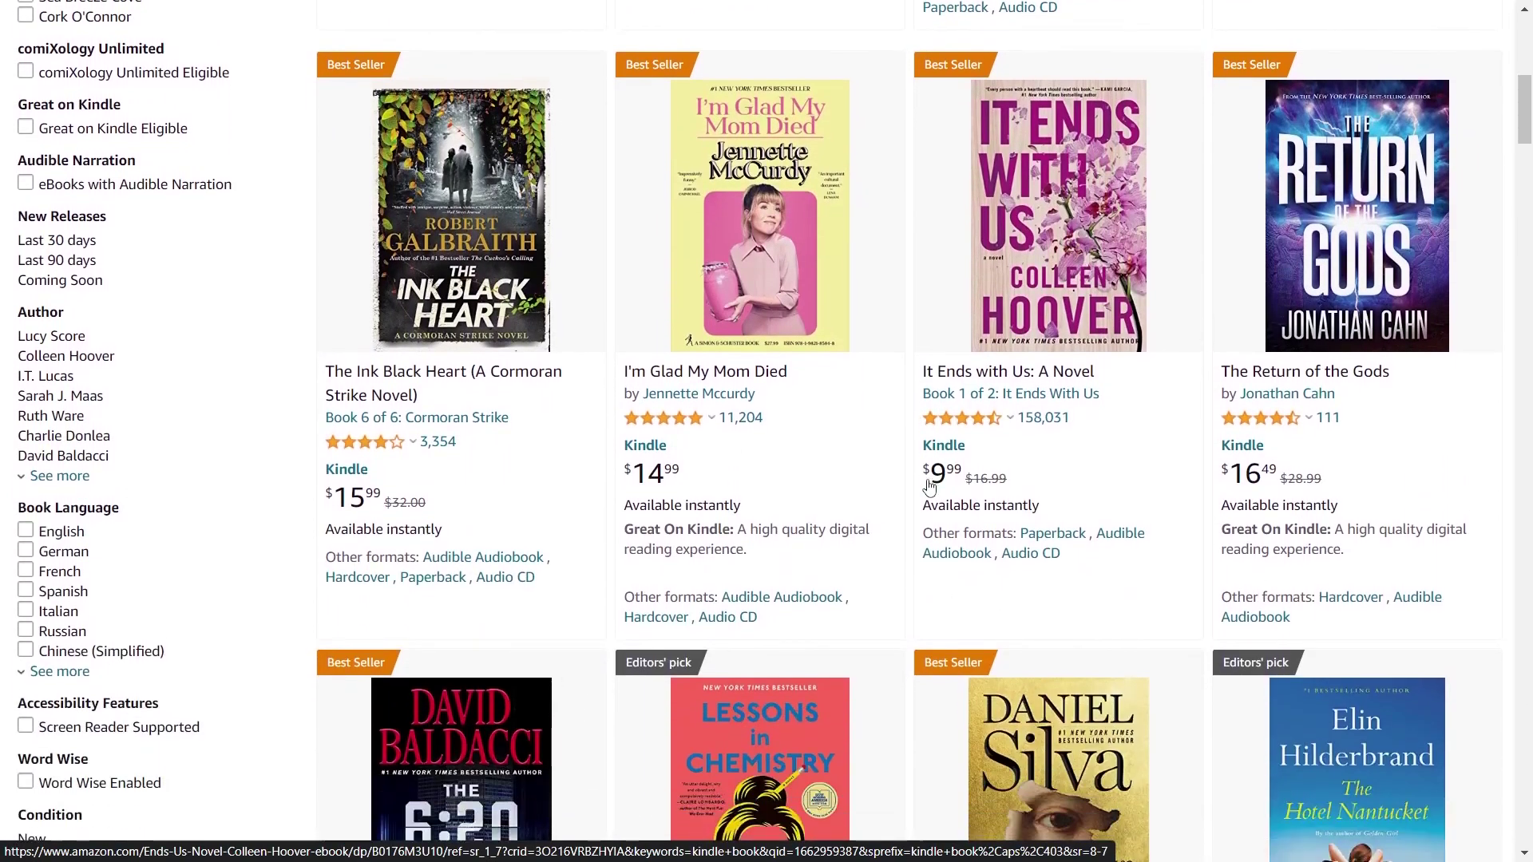
scroll(929, 487, down, 1)
scroll(928, 486, down, 5)
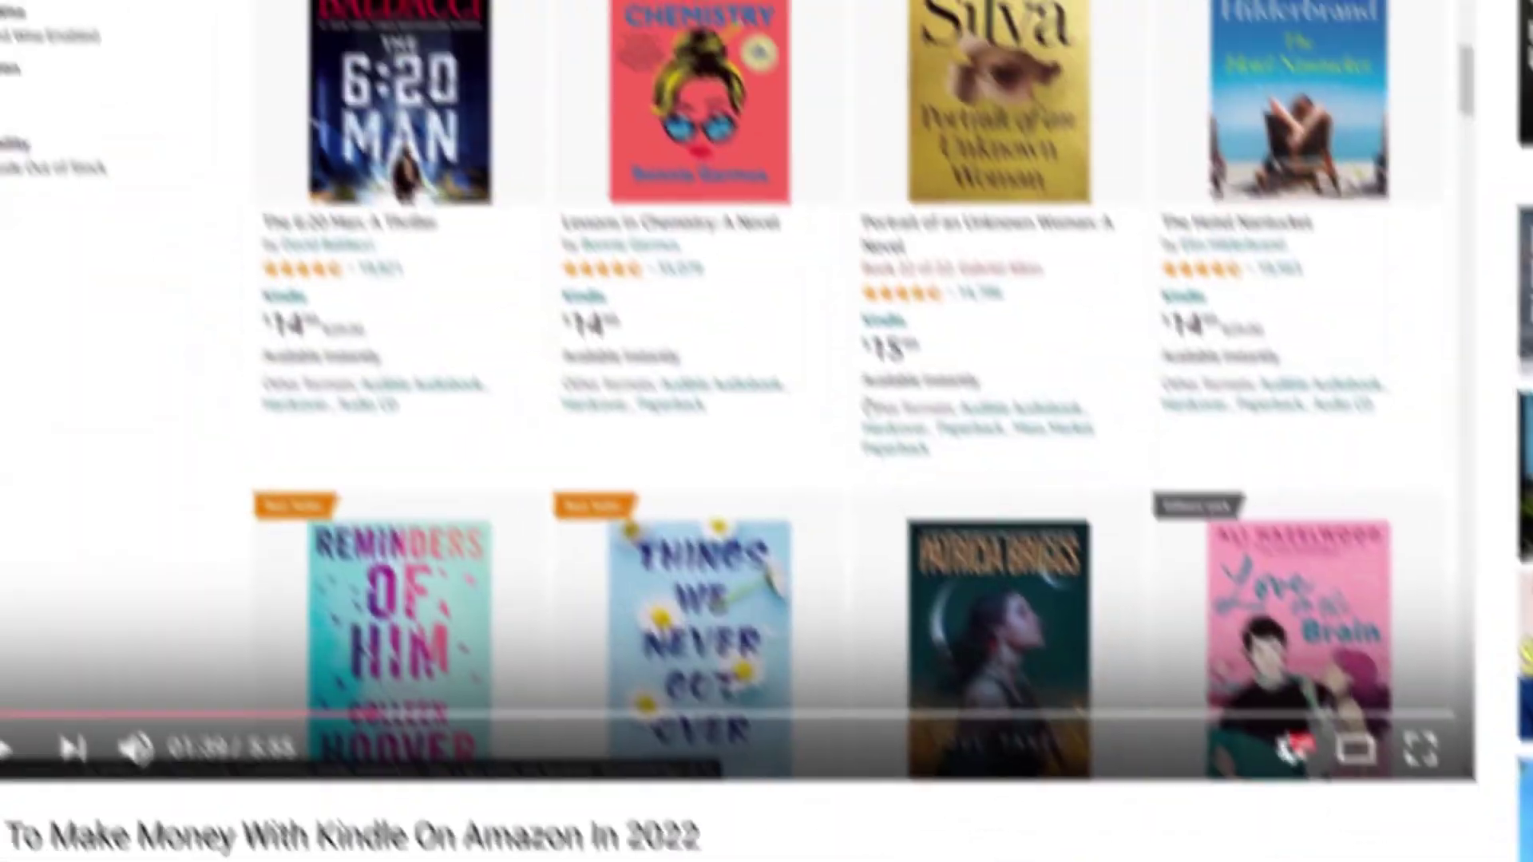
scroll(928, 487, down, 2)
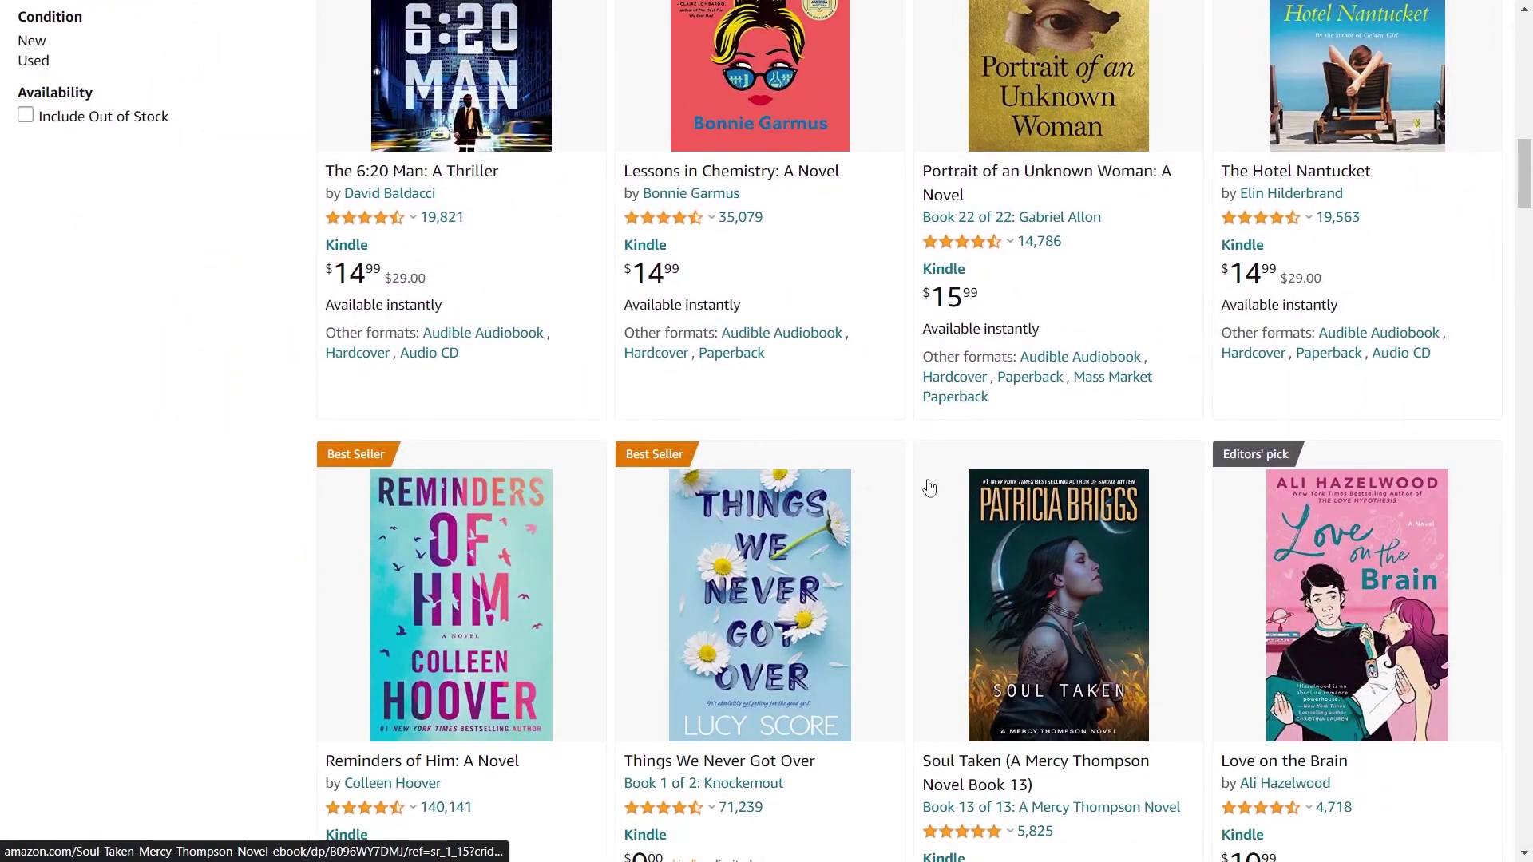
scroll(929, 487, down, 2)
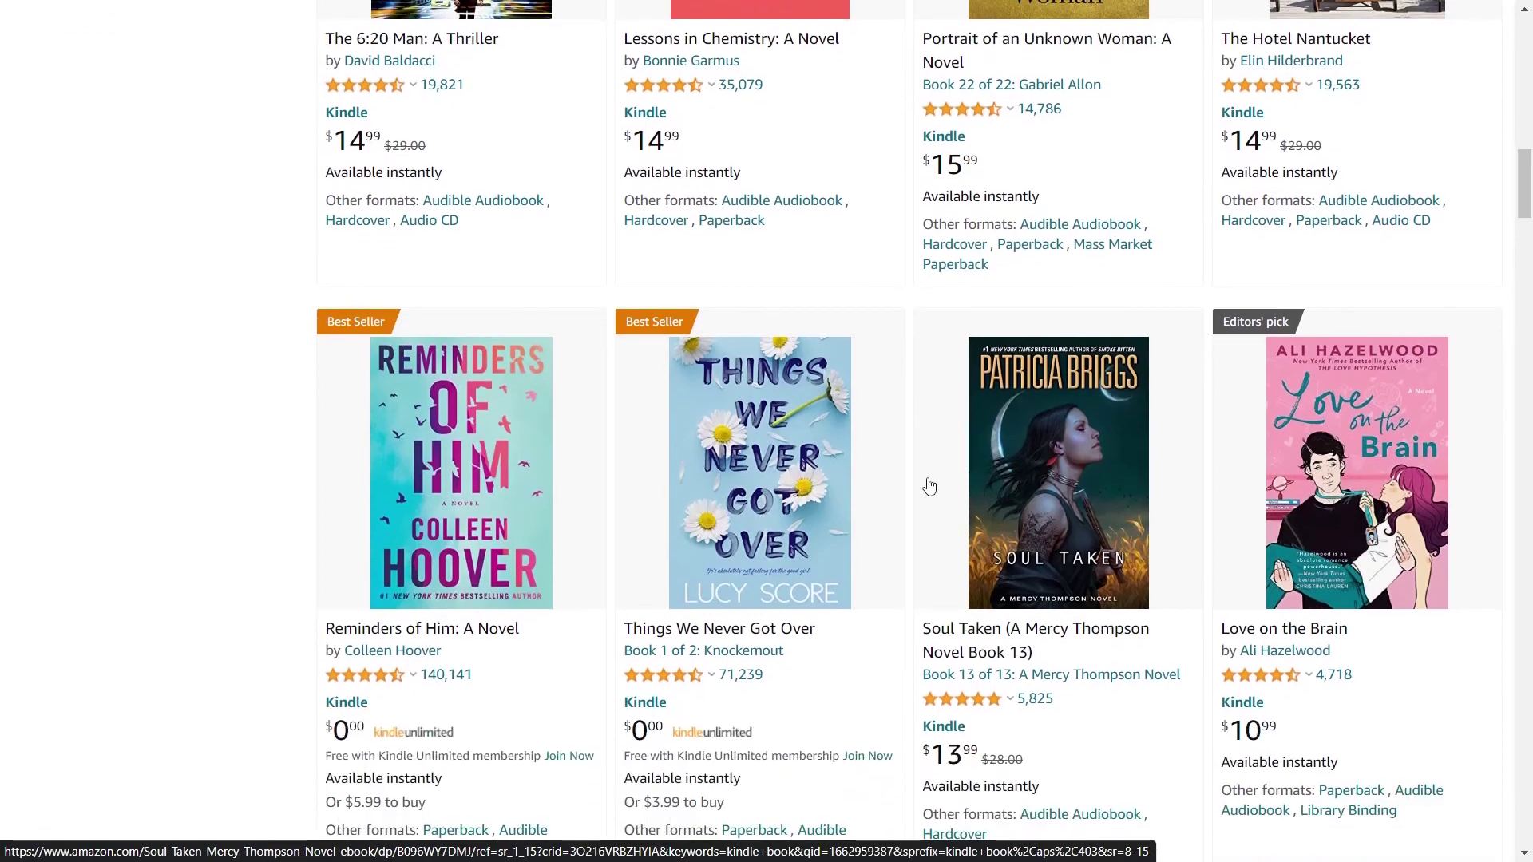